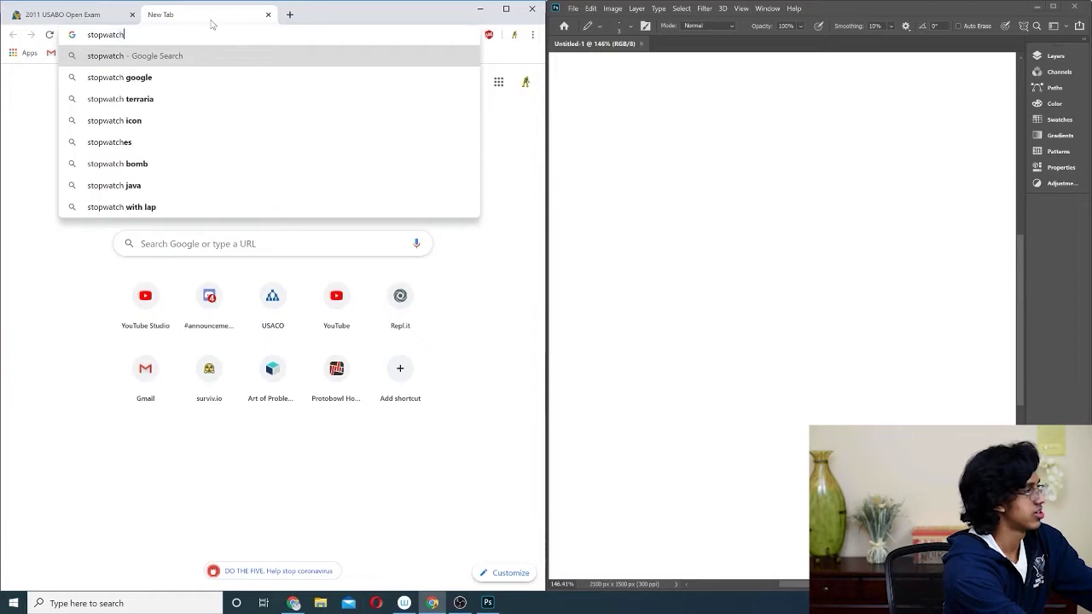
Search Google for a stopwatch, start it, and return to the 2011 USABO Open Exam PDF
key("Return")
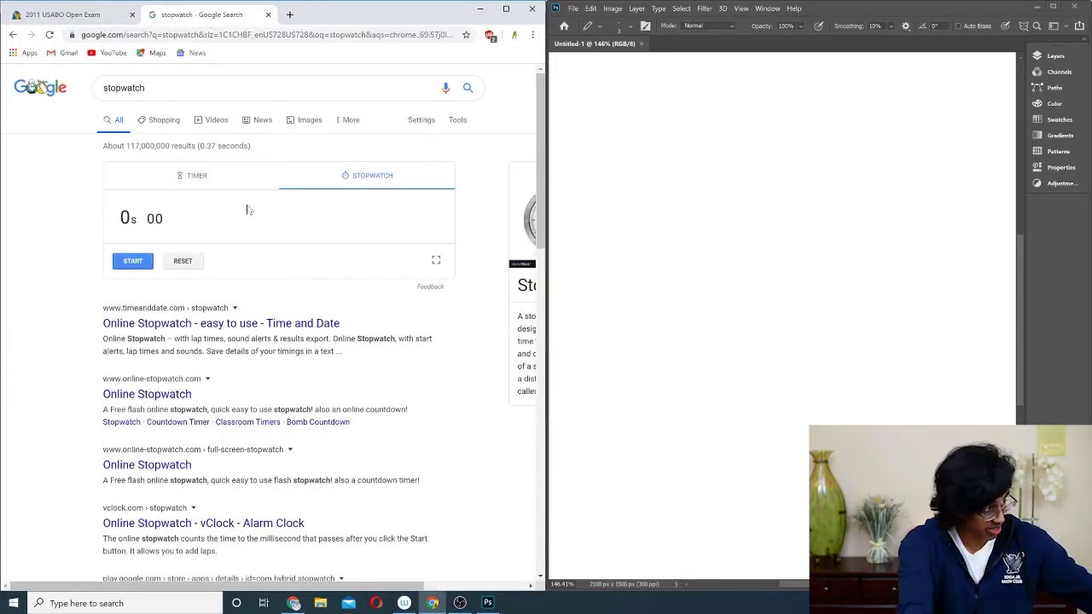
left_click(133, 260)
key("ctrl+shift+Tab")
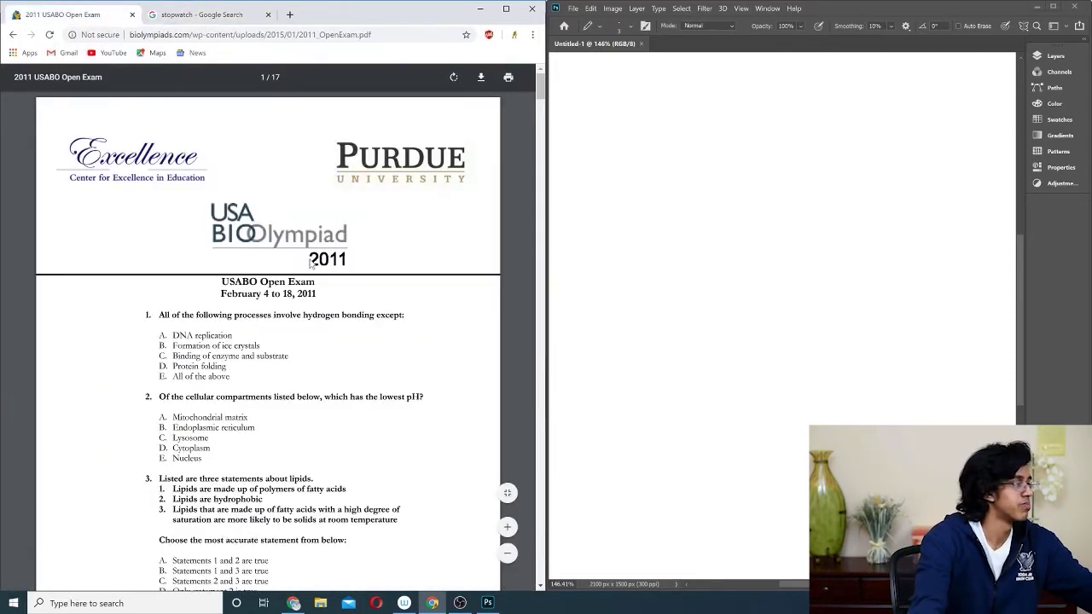
Read exam questions 1 to 5, from hydrogen bonding through the hydrogen ion concentration at pH 5.7
scroll(311, 265, "down", 1)
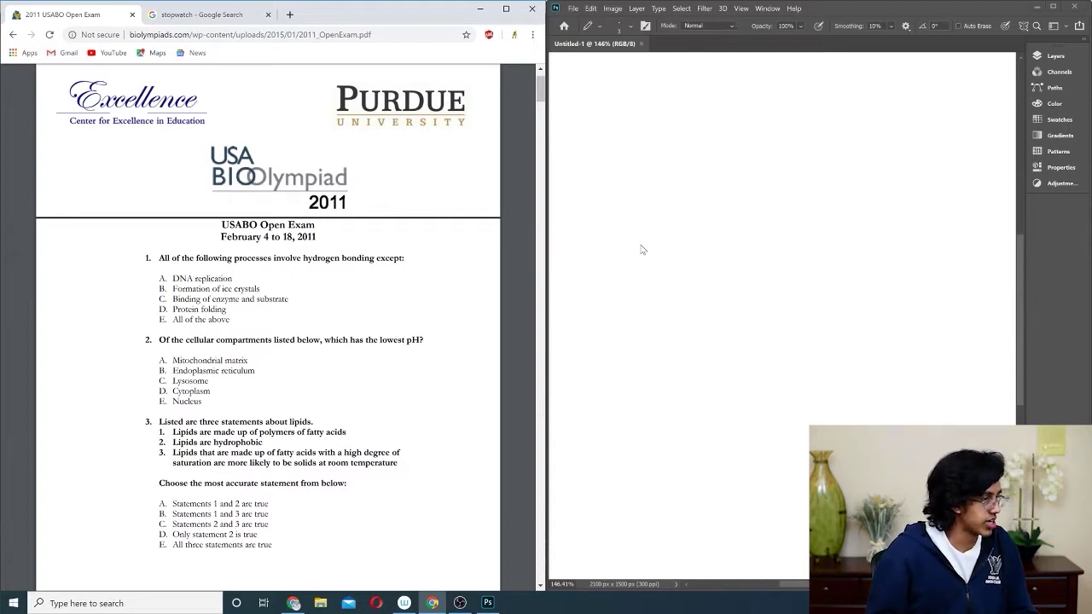
scroll(465, 304, "down", 2)
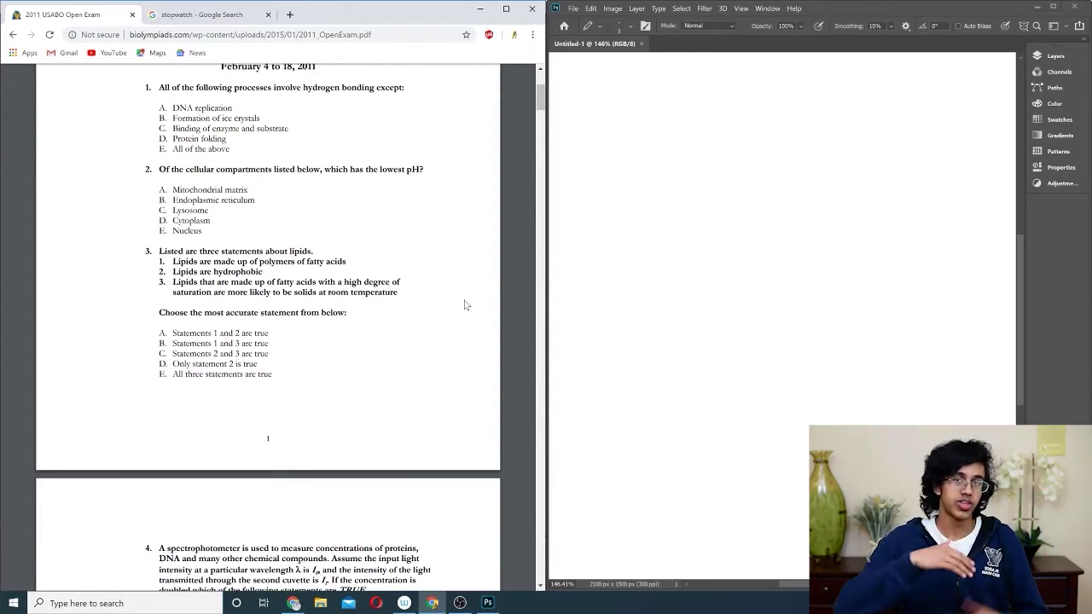
scroll(517, 241, "down", 3)
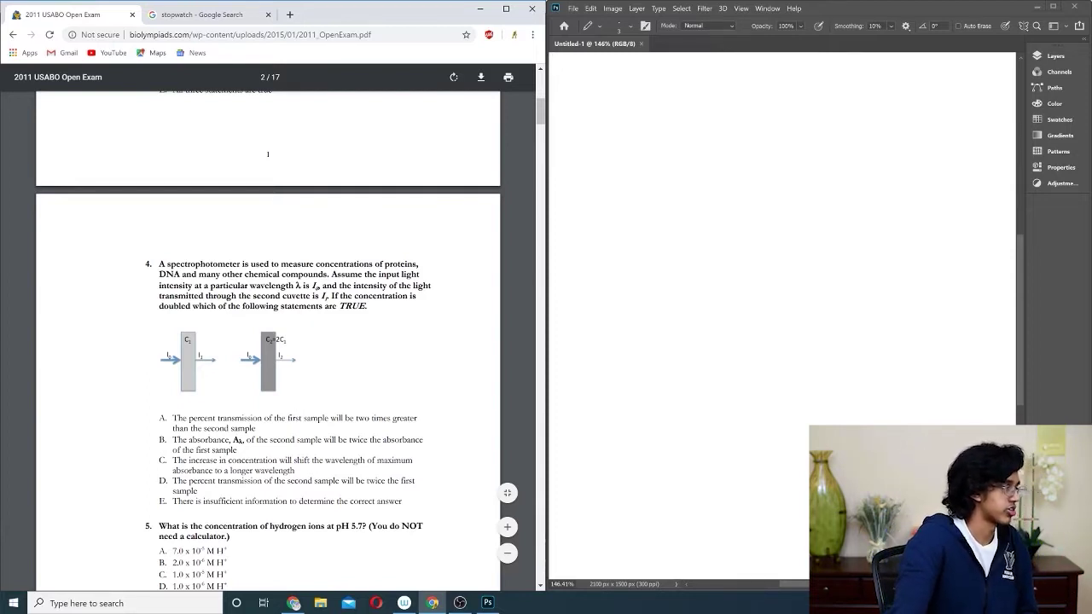
scroll(275, 415, "down", 3)
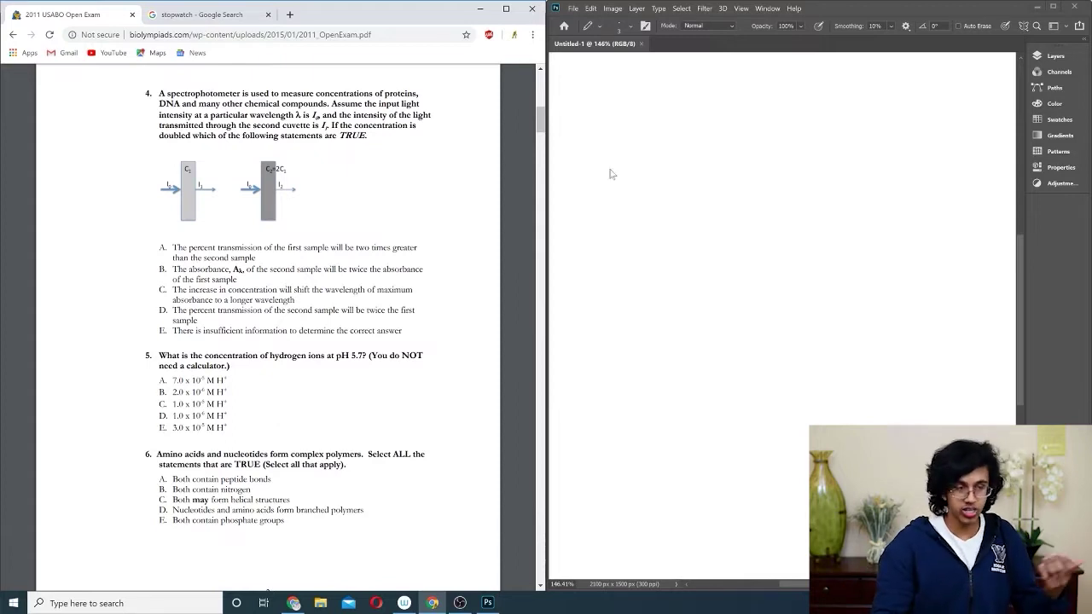
Switch to Photoshop and handwrite the question 5 working "10^-5.7 = 10^-6" across the upper part of the blank canvas
left_click(687, 171)
left_click_drag(682, 138, 695, 193)
mouse_move(712, 128)
left_mouse_down()
mouse_move(716, 168)
mouse_move(708, 130)
left_mouse_up()
mouse_move(725, 110)
left_mouse_down()
mouse_move(737, 105)
mouse_move(745, 116)
left_mouse_up()
left_click(769, 104)
left_click_drag(776, 83, 798, 99)
left_click_drag(791, 144, 804, 141)
left_click_drag(789, 151, 805, 150)
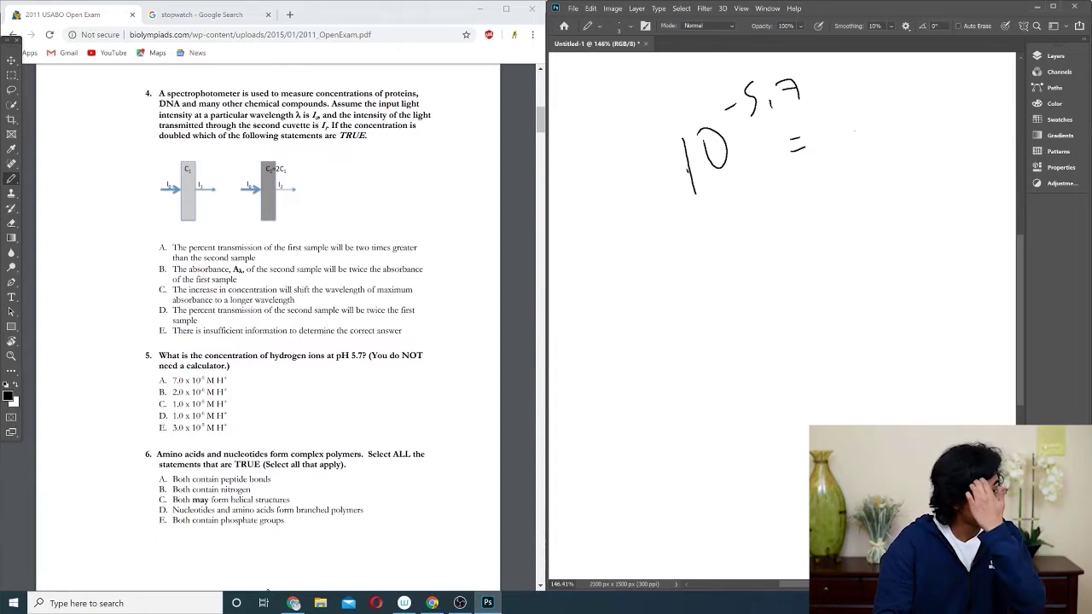
left_click_drag(854, 114, 855, 166)
mouse_move(873, 119)
left_mouse_down()
mouse_move(864, 124)
mouse_move(893, 97)
left_mouse_up()
left_click_drag(910, 79, 901, 98)
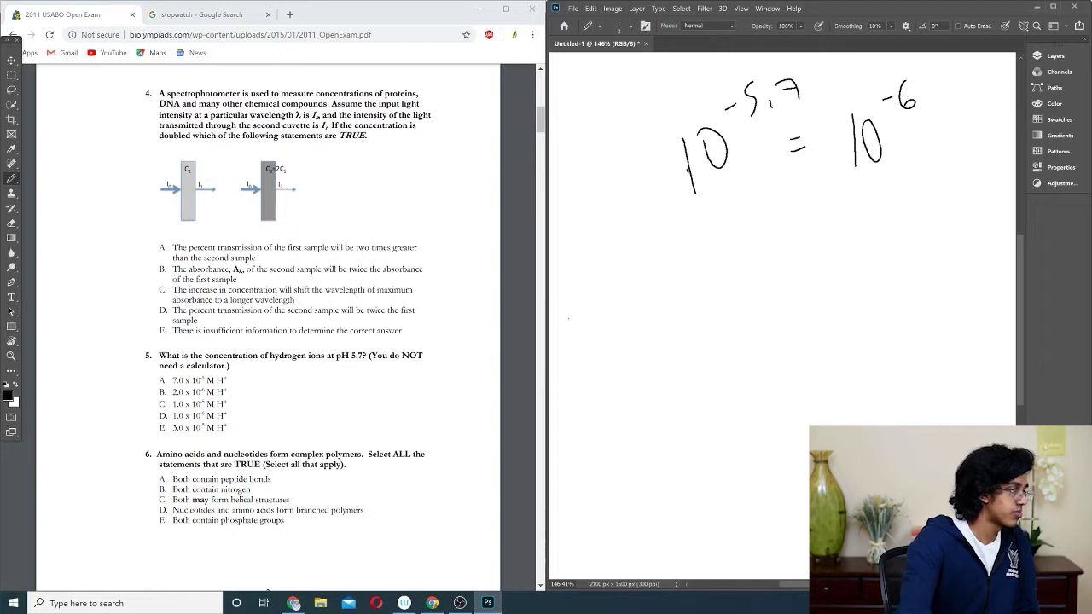
Handwrite the letters B and C, one above the other, below the equation as the answer to question 6
scroll(410, 408, "down", 1)
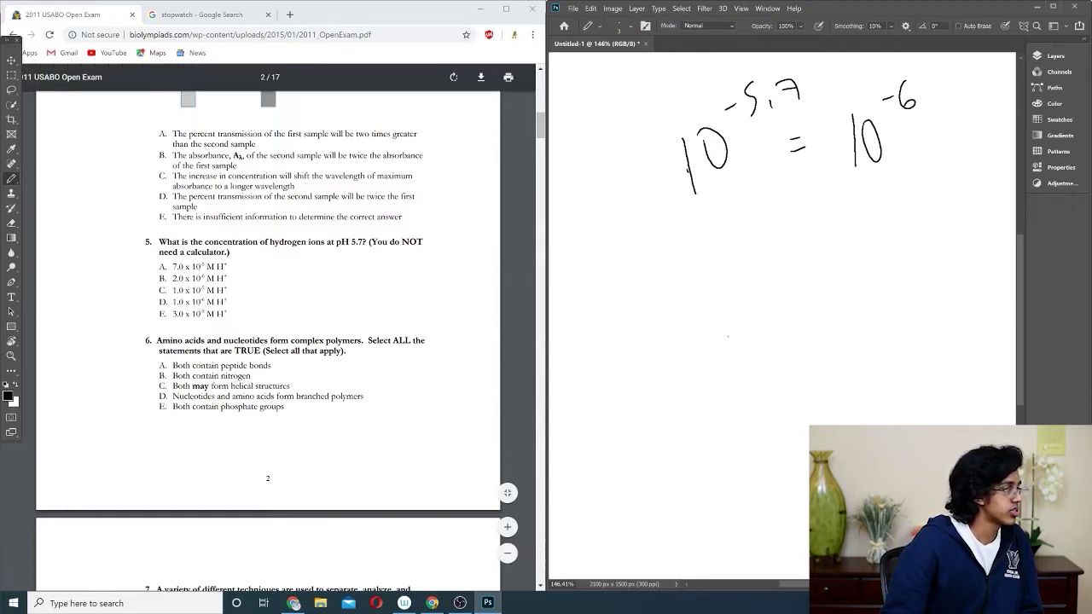
mouse_move(707, 236)
left_mouse_down()
mouse_move(709, 276)
mouse_move(733, 310)
left_mouse_up()
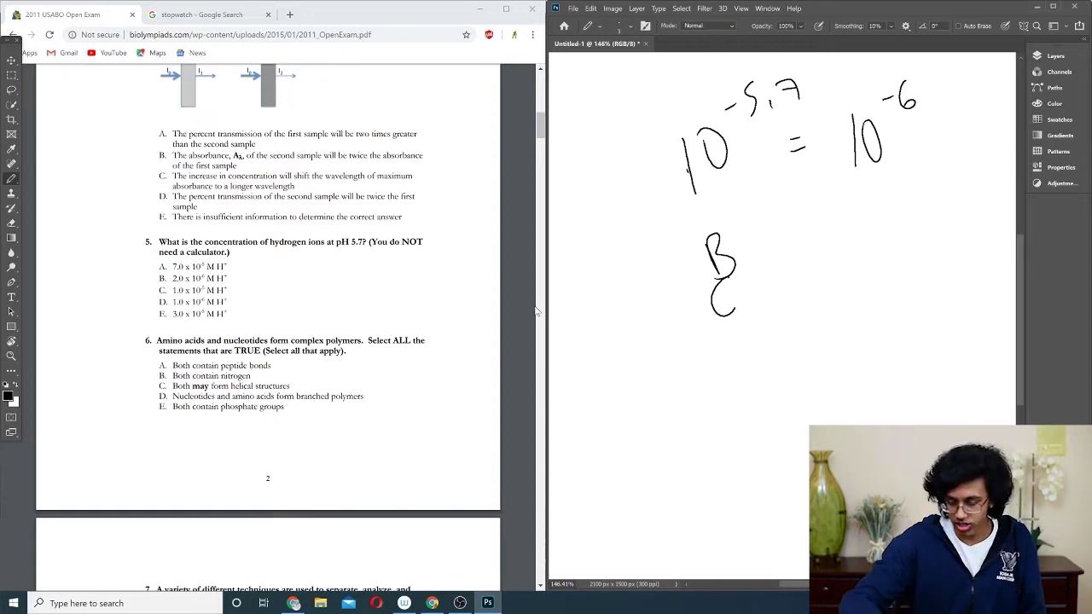
Read questions 7 and 8, highlighting "one membrane that folds into stoma" in the chloroplast question's option D
scroll(536, 311, "down", 3)
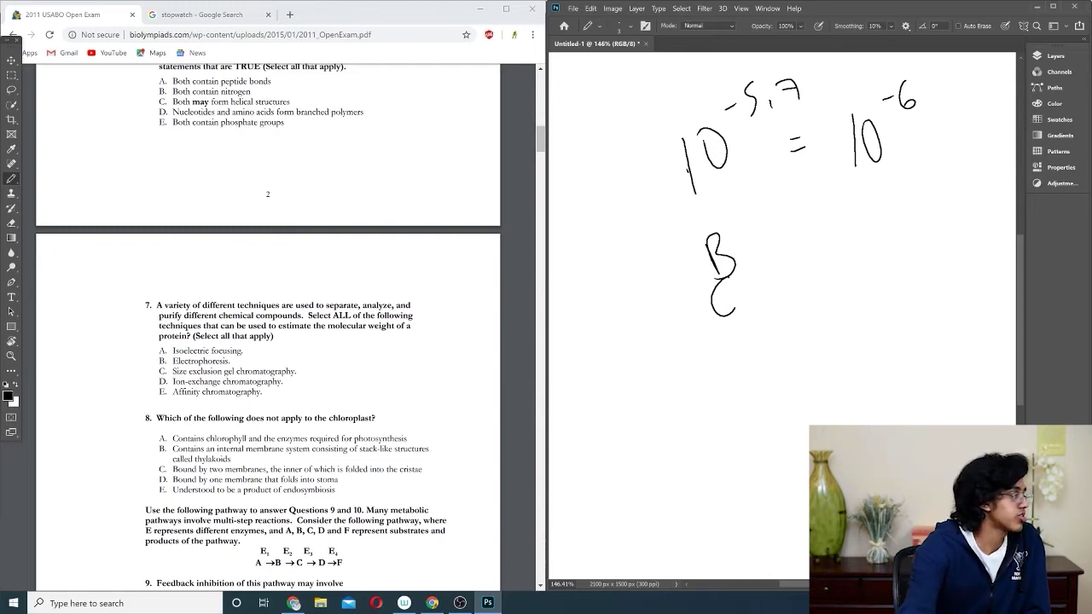
scroll(268, 326, "down", 2)
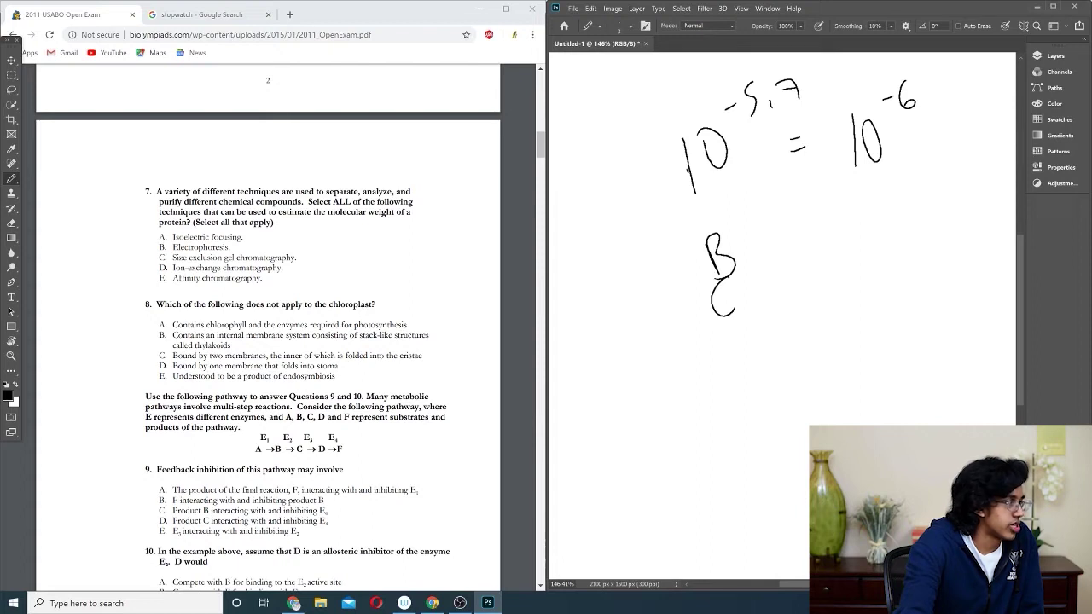
left_click_drag(310, 354, 360, 354)
left_click(360, 355)
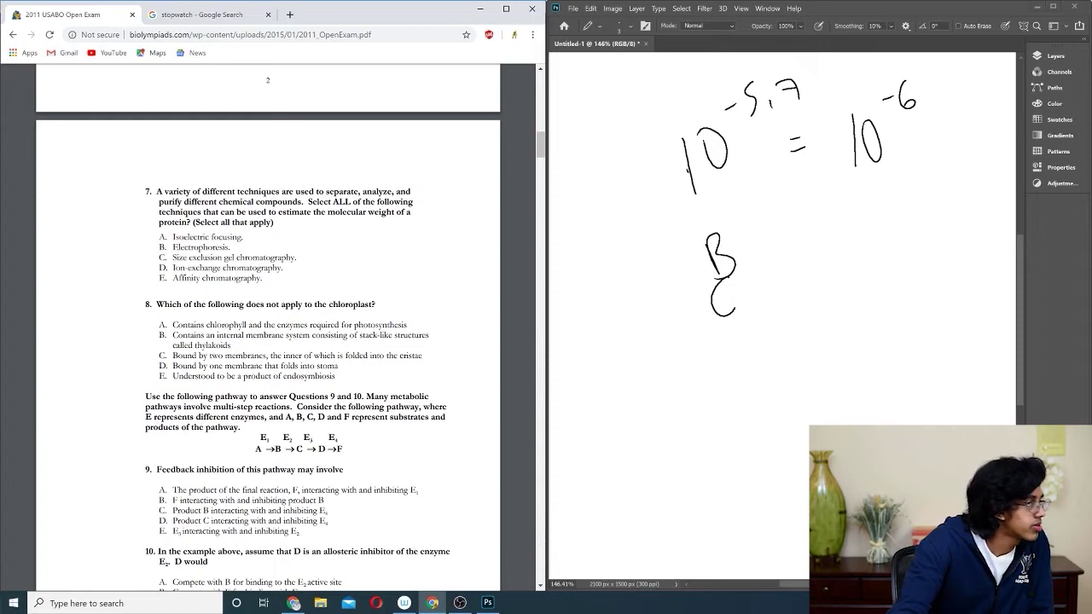
left_click_drag(173, 365, 339, 365)
left_click(334, 366)
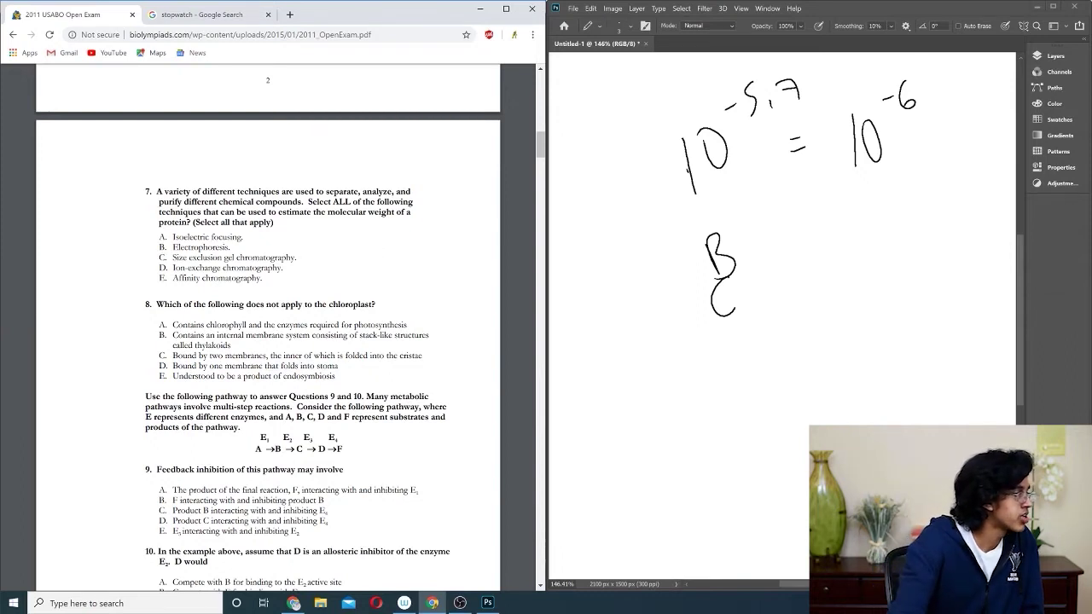
scroll(378, 251, "down", 1)
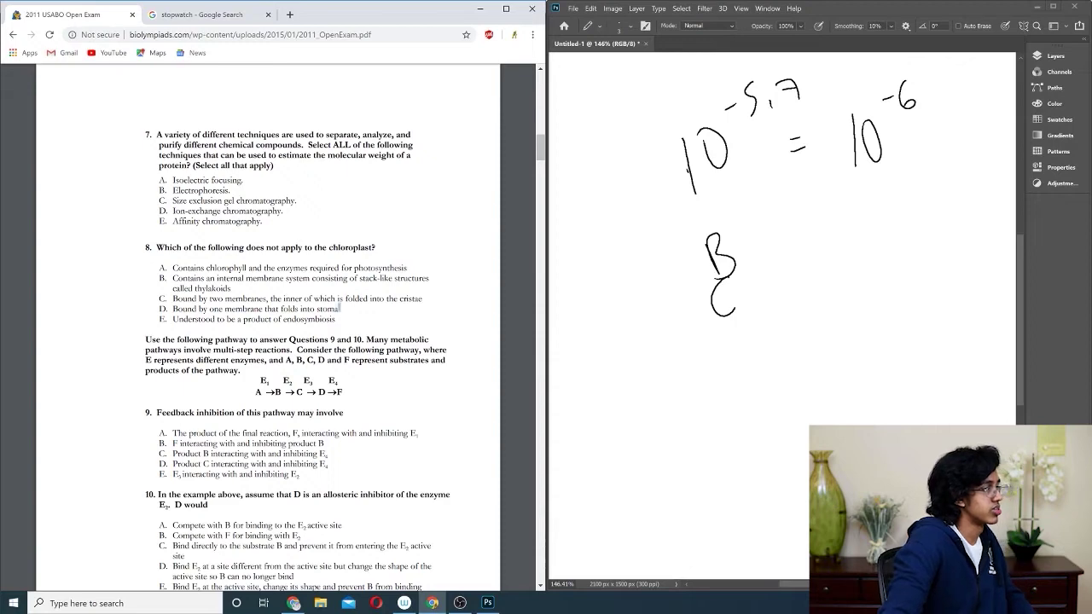
left_click_drag(337, 309, 210, 308)
Examine questions 9 and 10 on feedback and allosteric inhibition against the enzyme pathway diagram above them
scroll(210, 309, "down", 2)
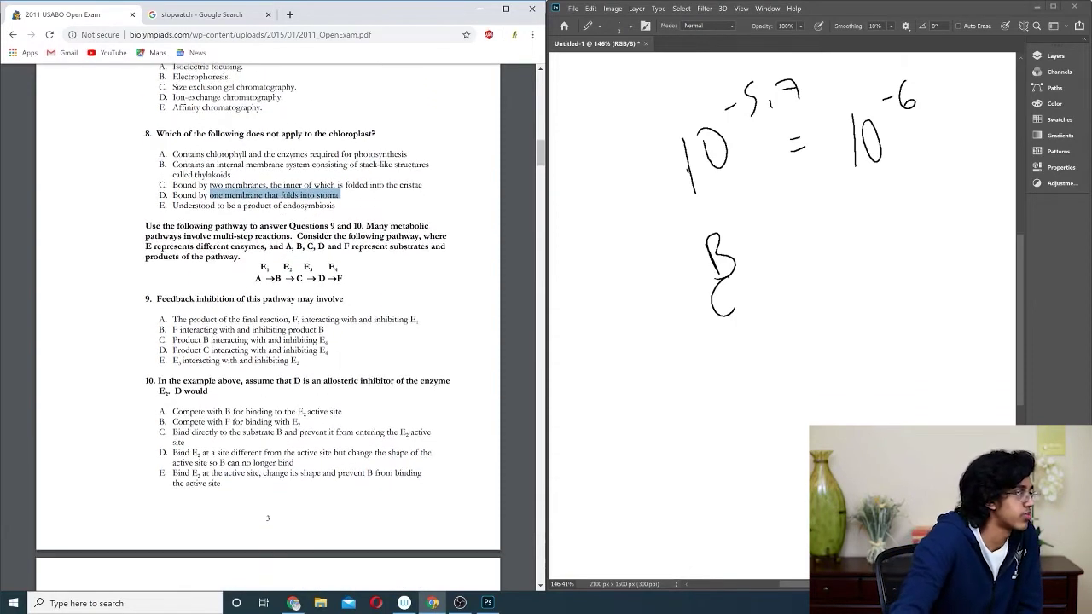
scroll(267, 327, "down", 1)
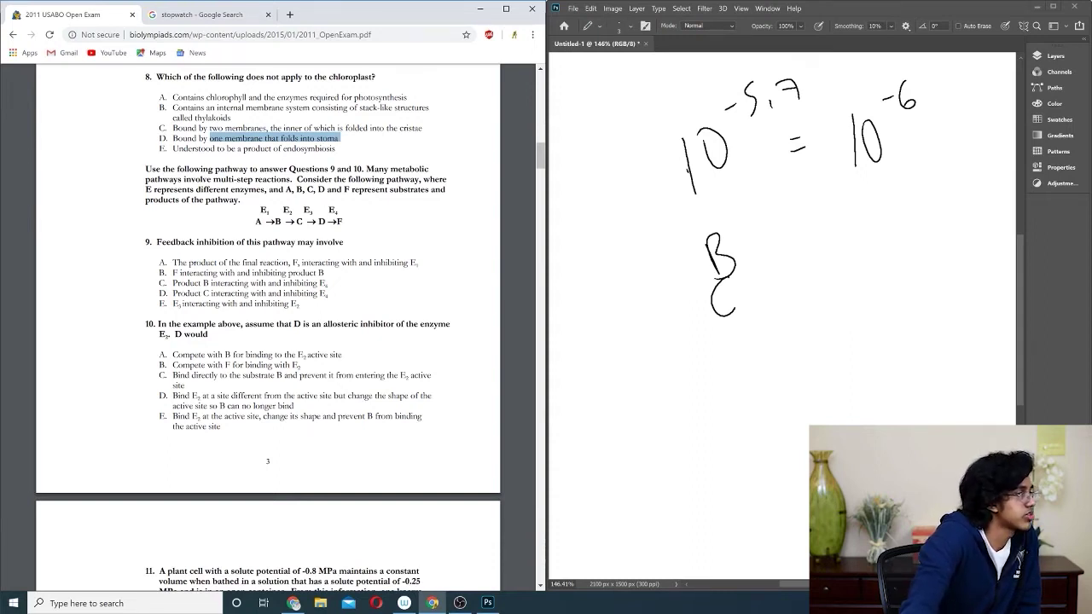
left_click_drag(339, 262, 416, 263)
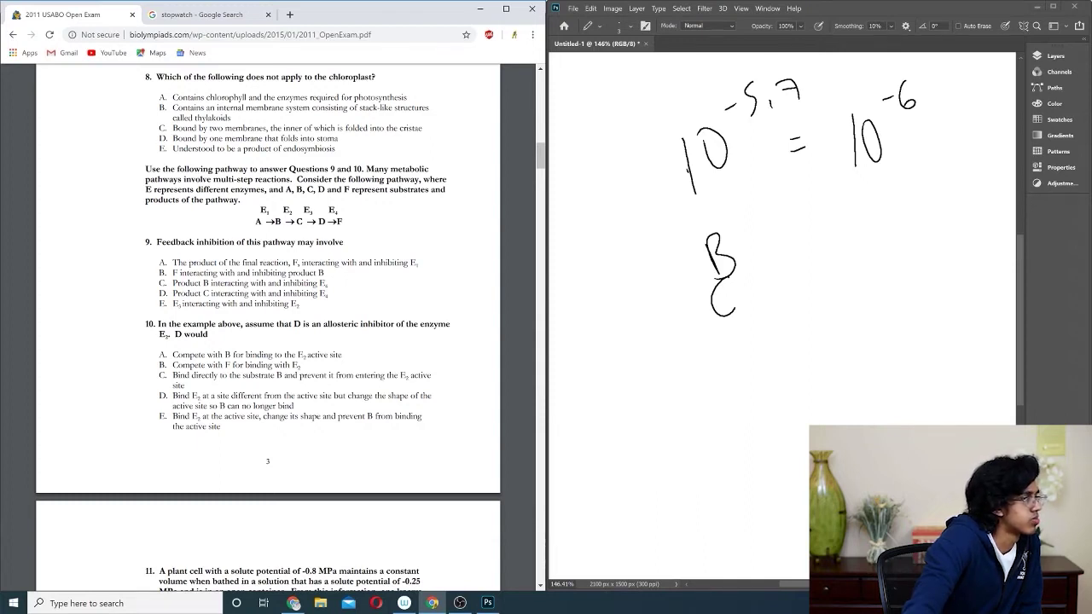
left_click_drag(233, 283, 281, 283)
left_click(281, 284)
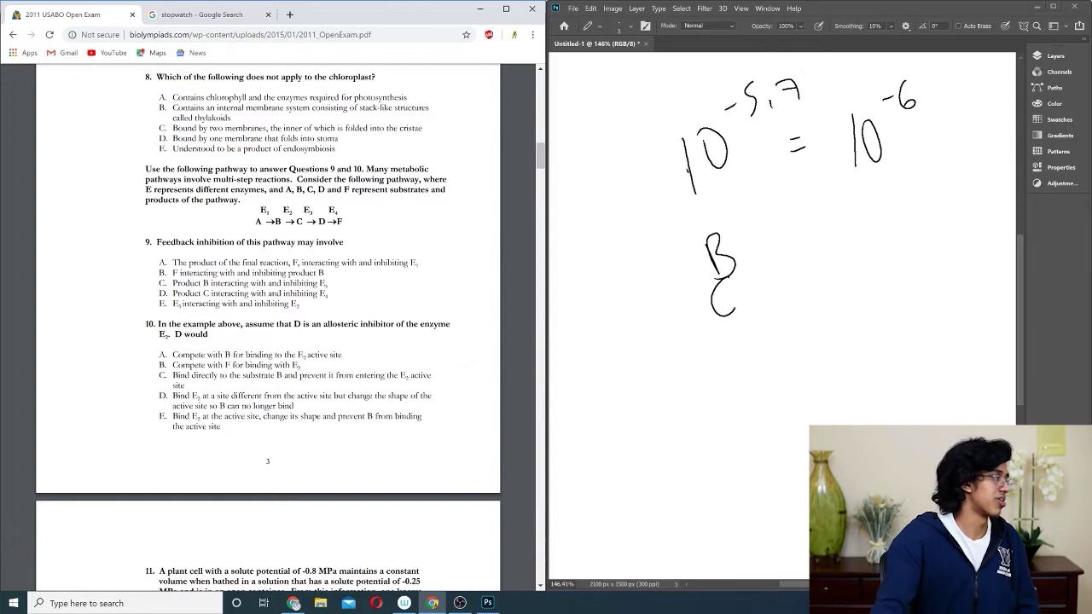
scroll(268, 328, "down", 3)
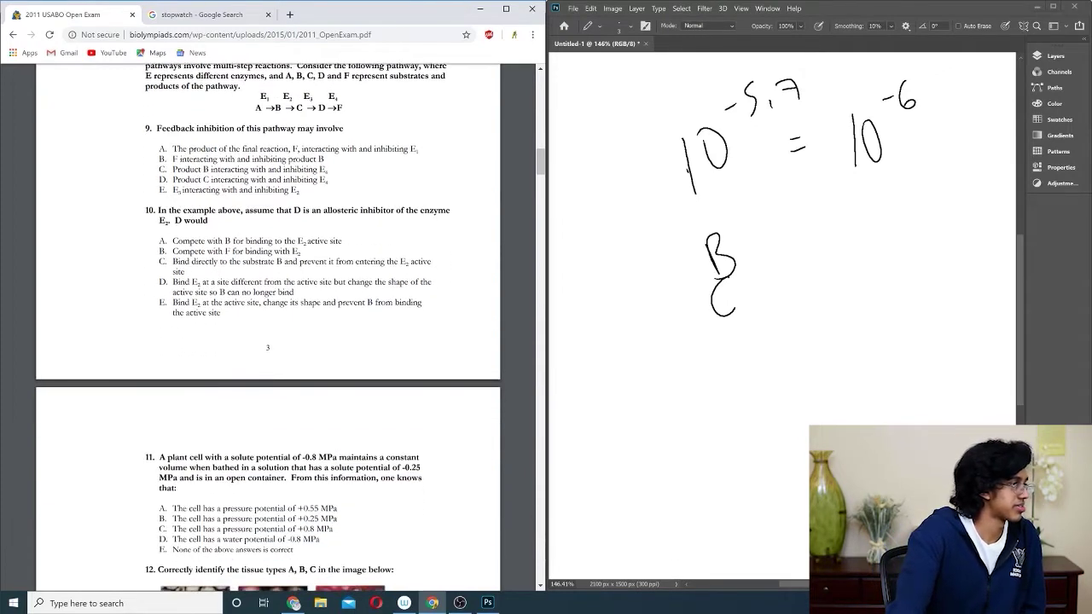
scroll(268, 328, "down", 1)
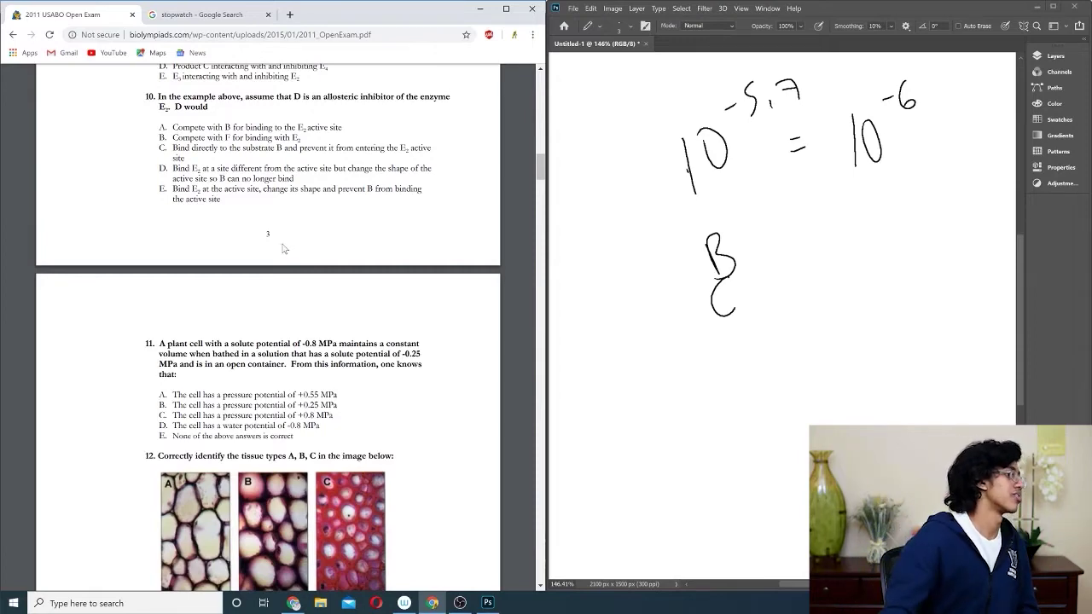
scroll(284, 248, "up", 2)
scroll(268, 328, "up", 2)
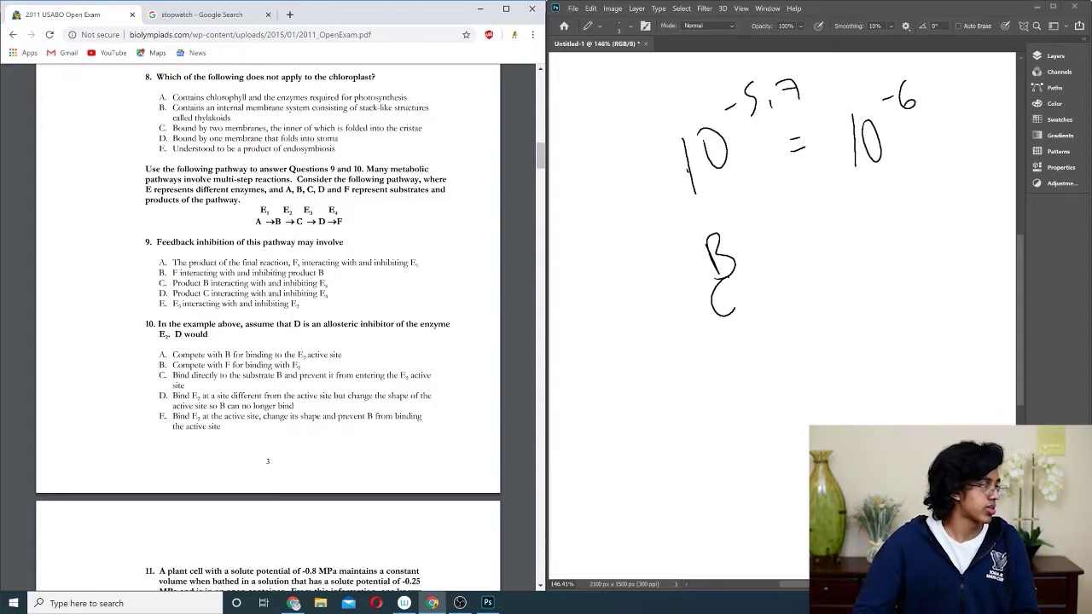
Read questions 11 to 16, examining the tissue type images, the root meristem drawing and the cross section
scroll(314, 381, "down", 5)
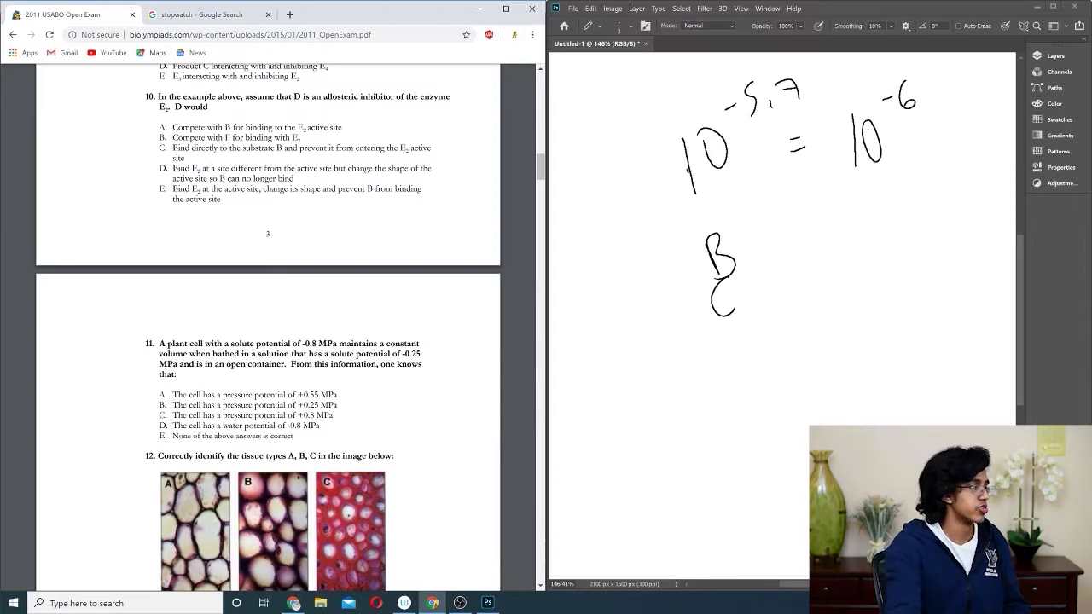
scroll(268, 329, "down", 3)
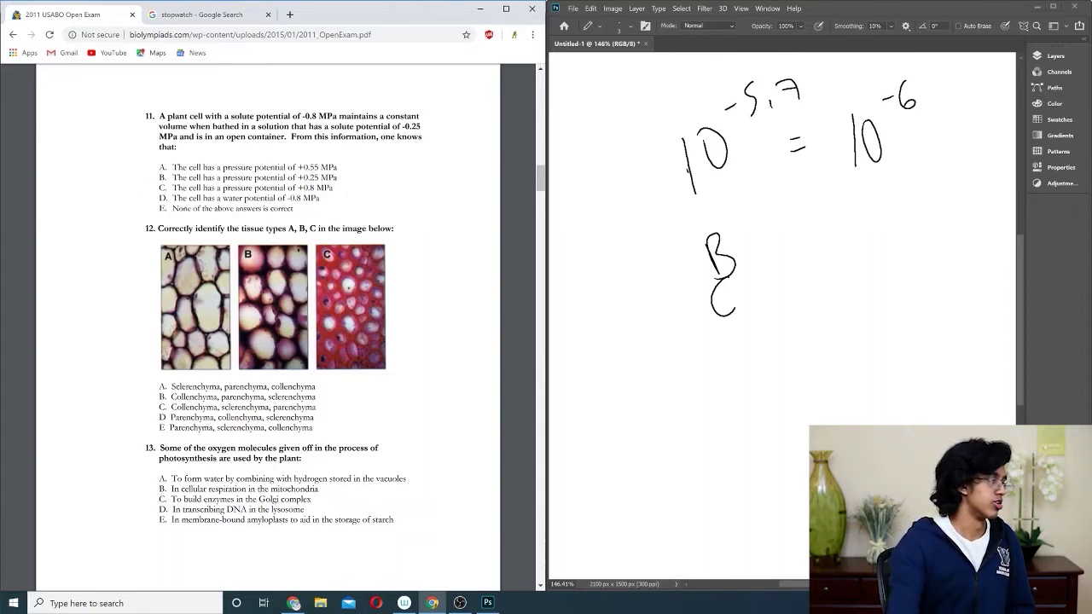
scroll(169, 328, "down", 3)
scroll(215, 308, "down", 4)
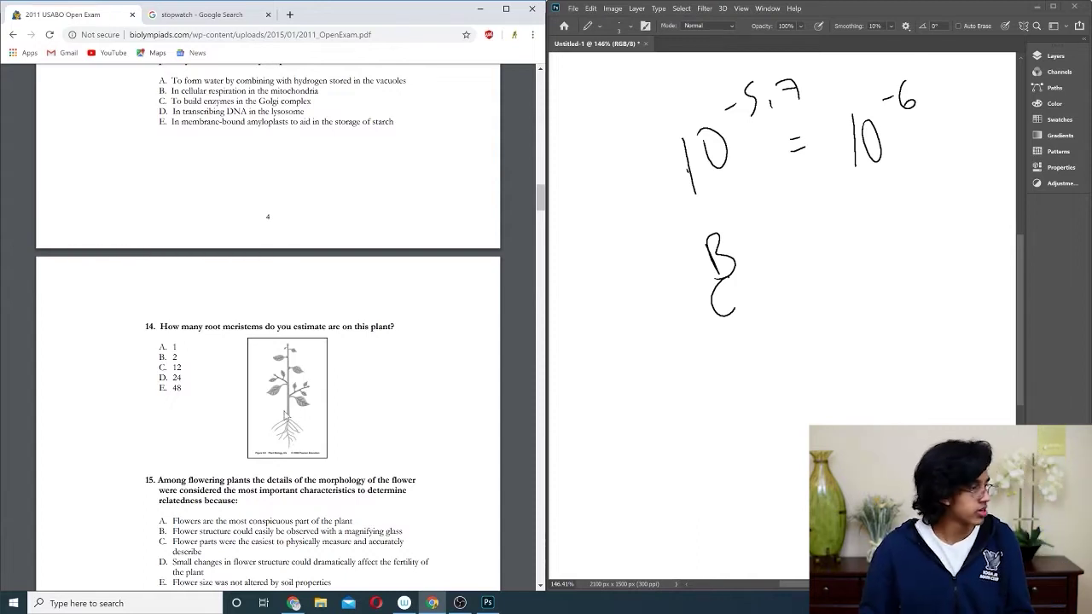
scroll(284, 409, "down", 3)
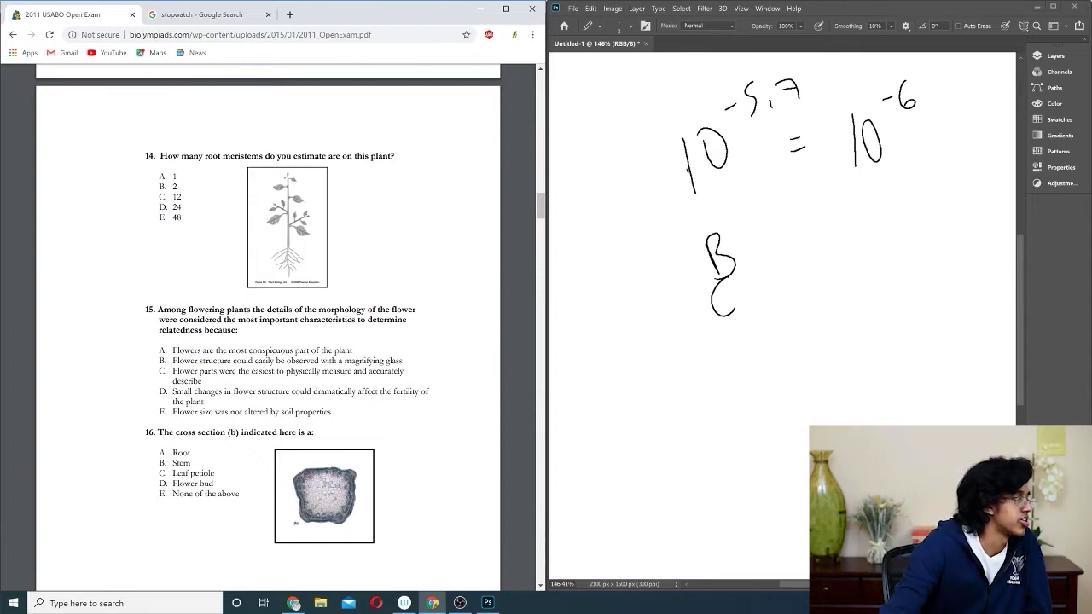
scroll(330, 464, "down", 1)
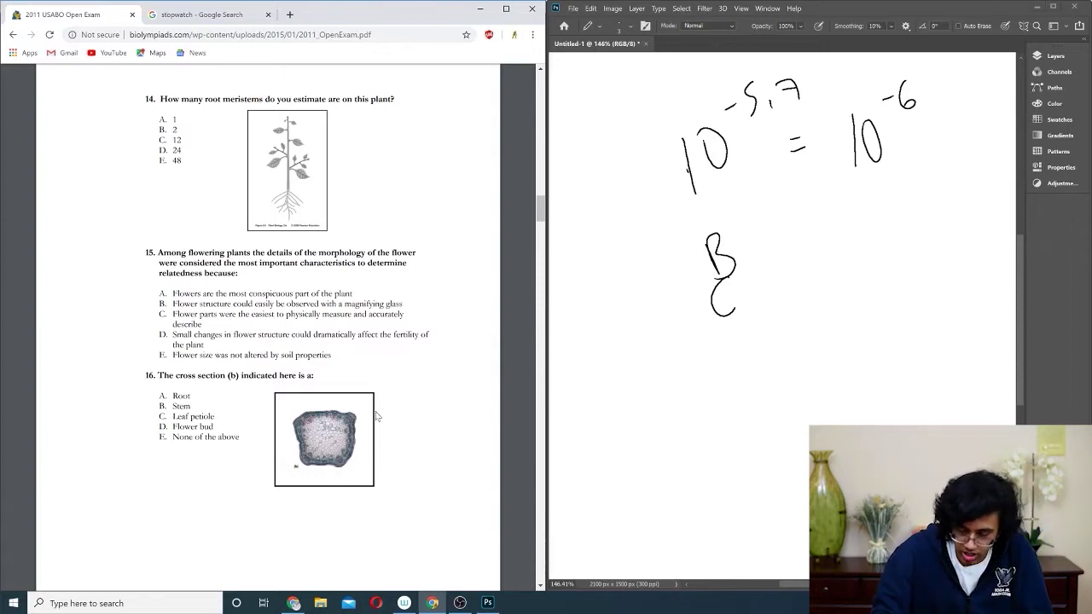
Read questions 17 to 19 on storage polysaccharides, log mass and steroid hormones, marking answer options while comparing them
scroll(254, 325, "down", 7)
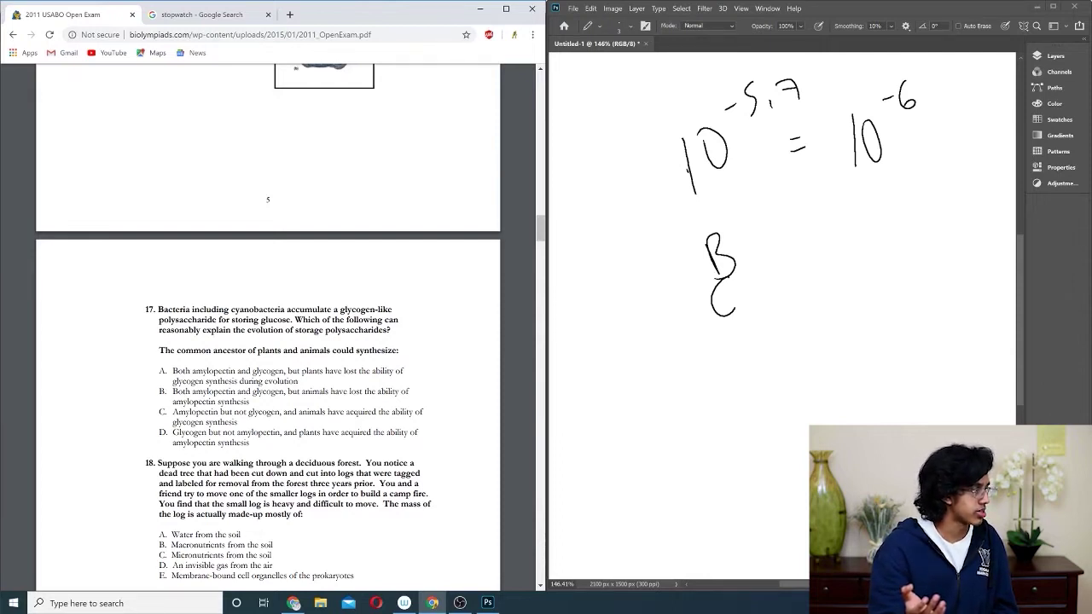
left_click_drag(299, 381, 253, 370)
left_click(253, 370)
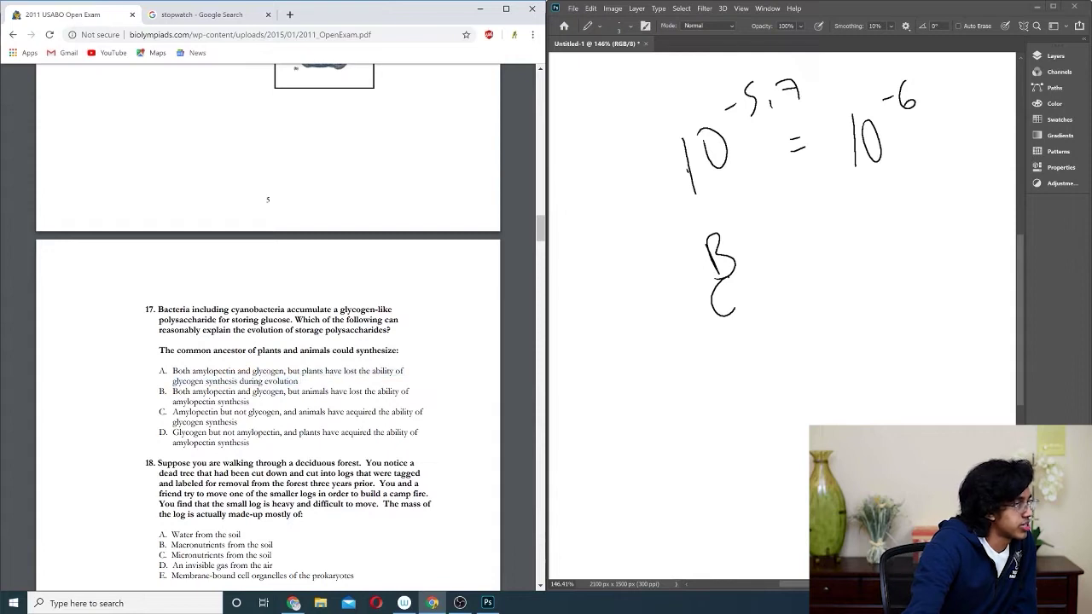
left_click_drag(251, 442, 222, 432)
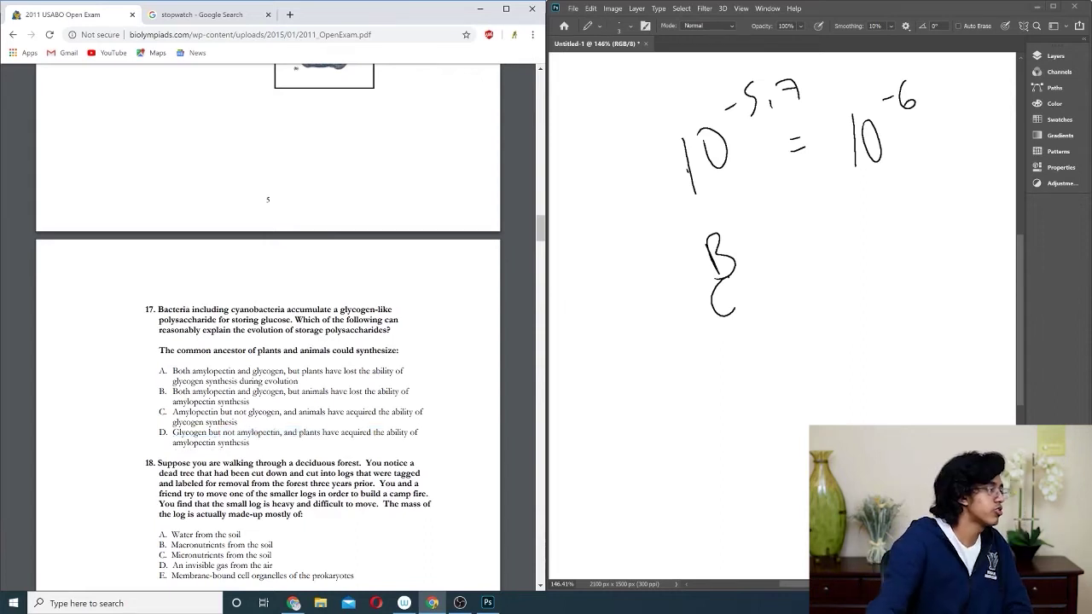
scroll(268, 324, "down", 1)
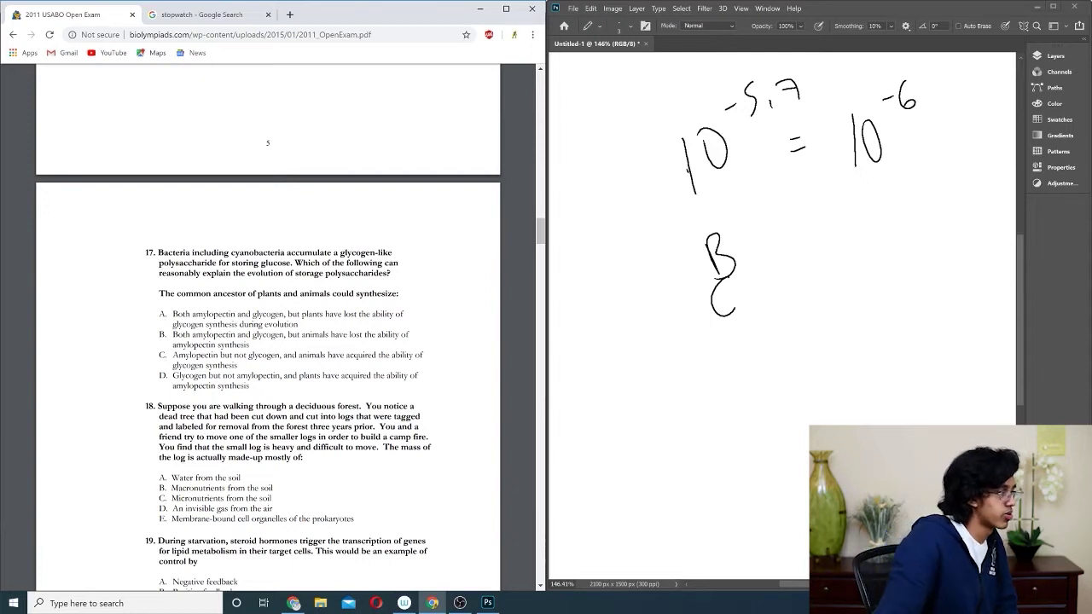
scroll(270, 420, "down", 1)
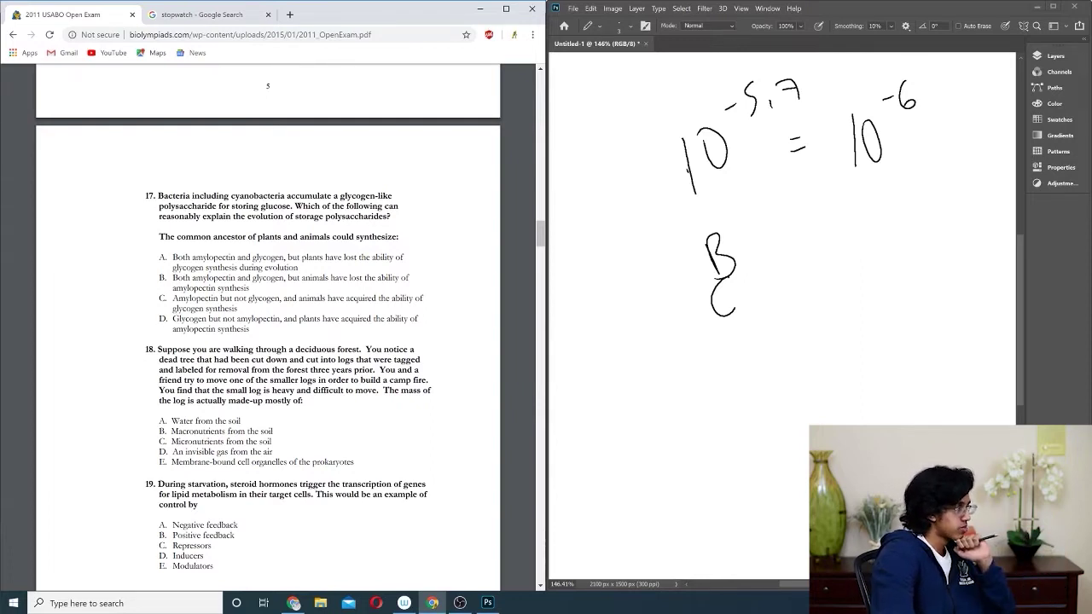
left_click_drag(354, 461, 165, 461)
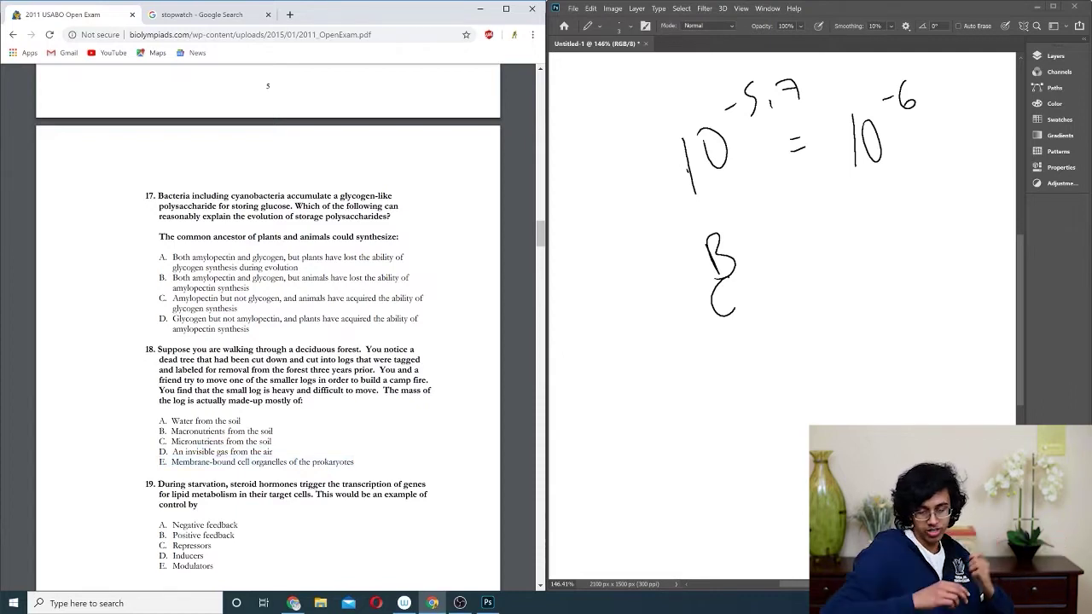
scroll(398, 382, "down", 1)
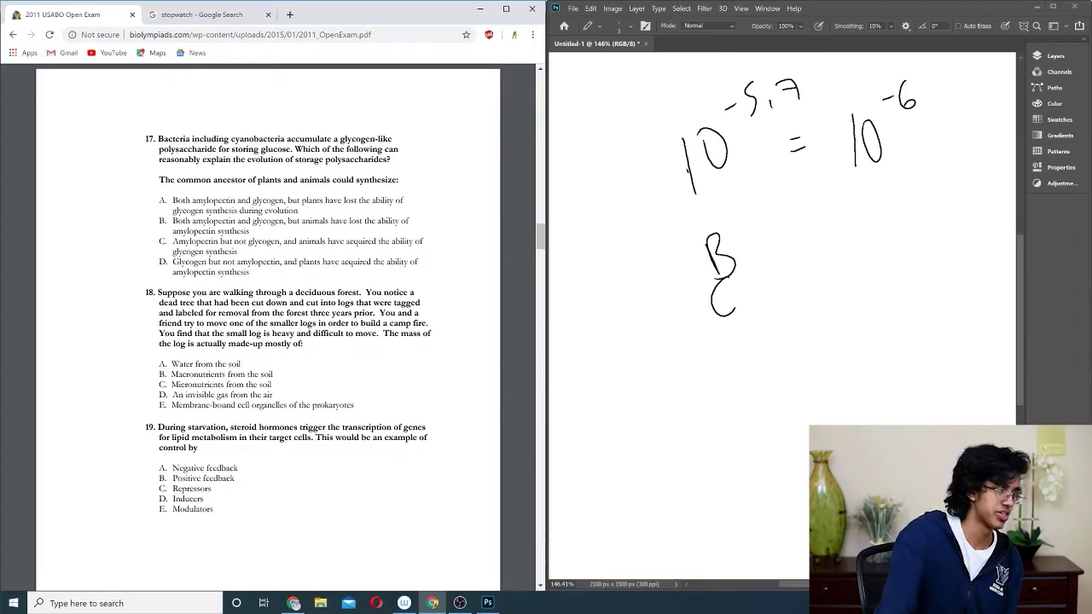
scroll(267, 388, "down", 4)
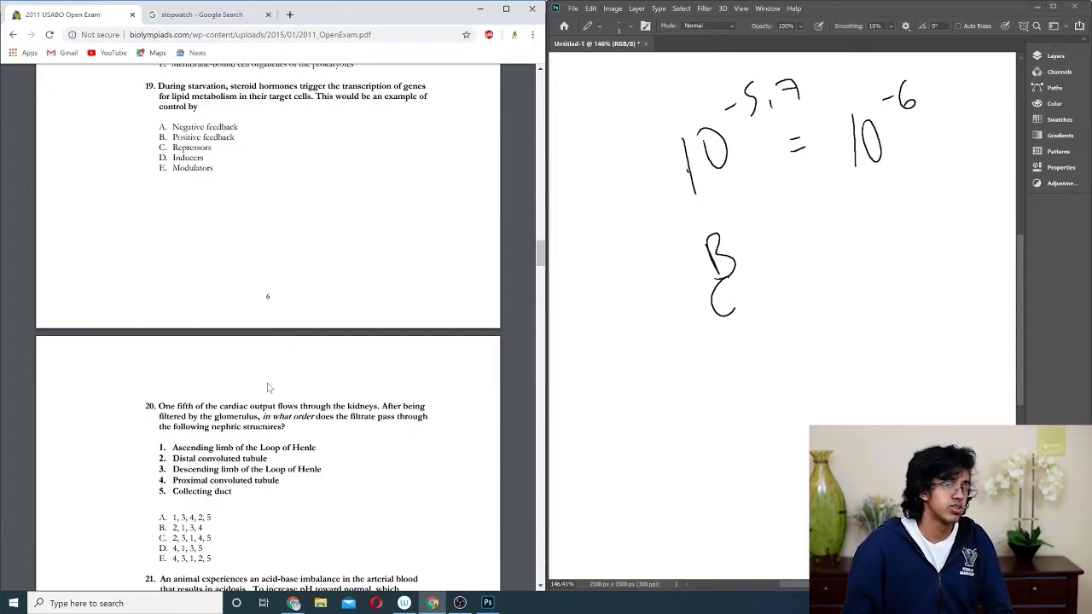
Clear the scratch canvas and sketch a nephron, with the glomerulus, looping tubule and descending collecting duct, for question 20
key("Delete")
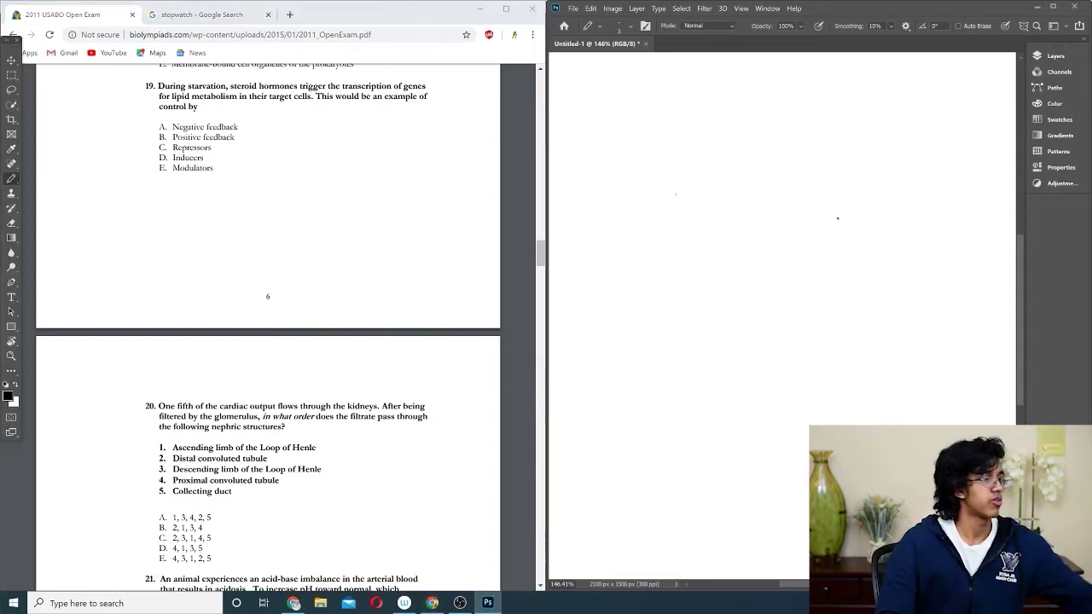
left_click_drag(602, 155, 652, 150)
mouse_move(618, 177)
left_mouse_down()
mouse_move(676, 161)
mouse_move(665, 139)
mouse_move(813, 304)
mouse_move(810, 88)
left_mouse_up()
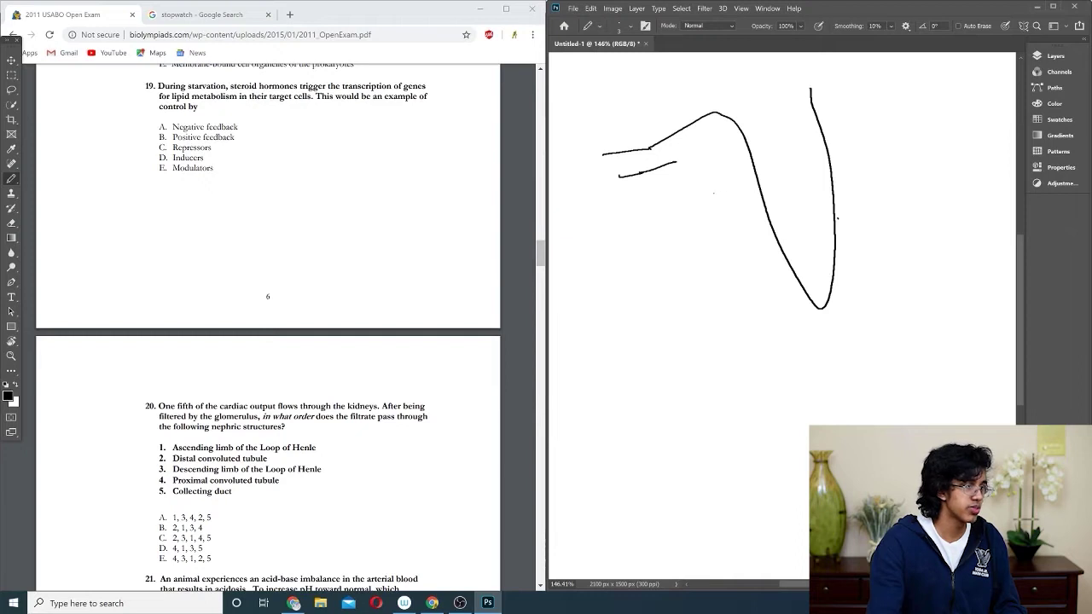
mouse_move(695, 171)
left_mouse_down()
mouse_move(807, 287)
mouse_move(816, 120)
mouse_move(927, 101)
left_mouse_up()
mouse_move(814, 97)
left_mouse_down()
mouse_move(926, 69)
mouse_move(1015, 205)
left_mouse_up()
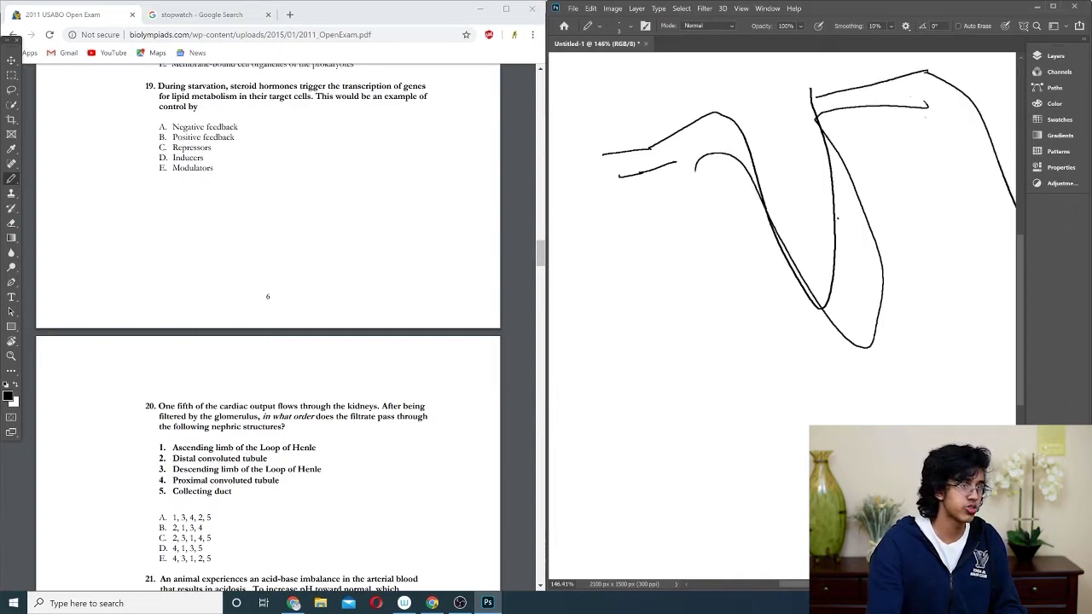
left_click_drag(925, 112, 1002, 378)
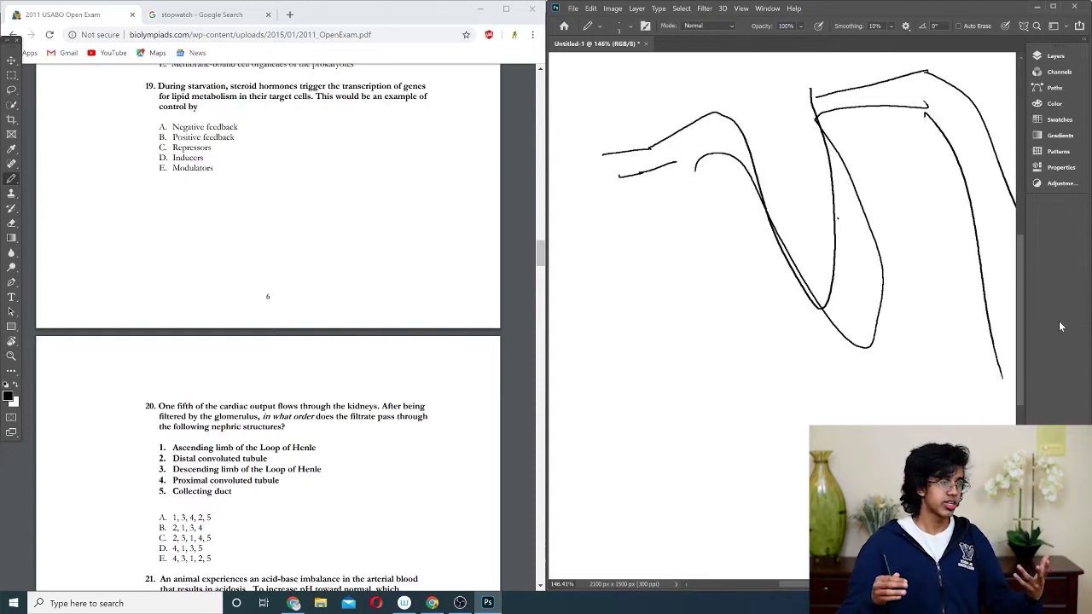
mouse_move(622, 147)
left_mouse_down()
mouse_move(568, 137)
mouse_move(614, 160)
mouse_move(597, 181)
mouse_move(607, 167)
left_mouse_up()
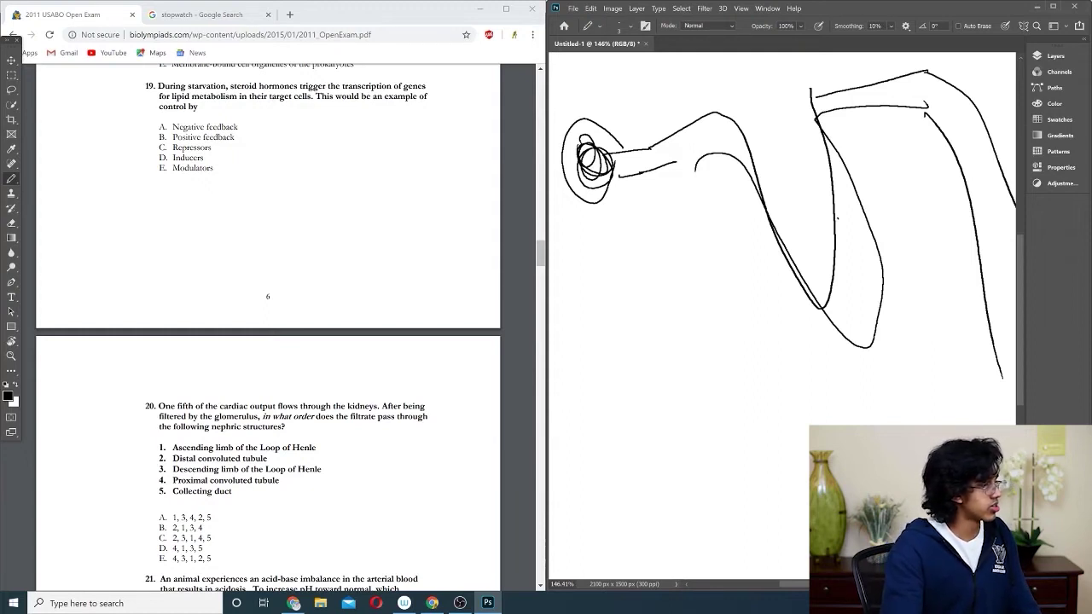
Switch to the exam in Chrome and read questions 20 and 21 on filtrate order and ventilation rate in acidosis
key("alt+Tab")
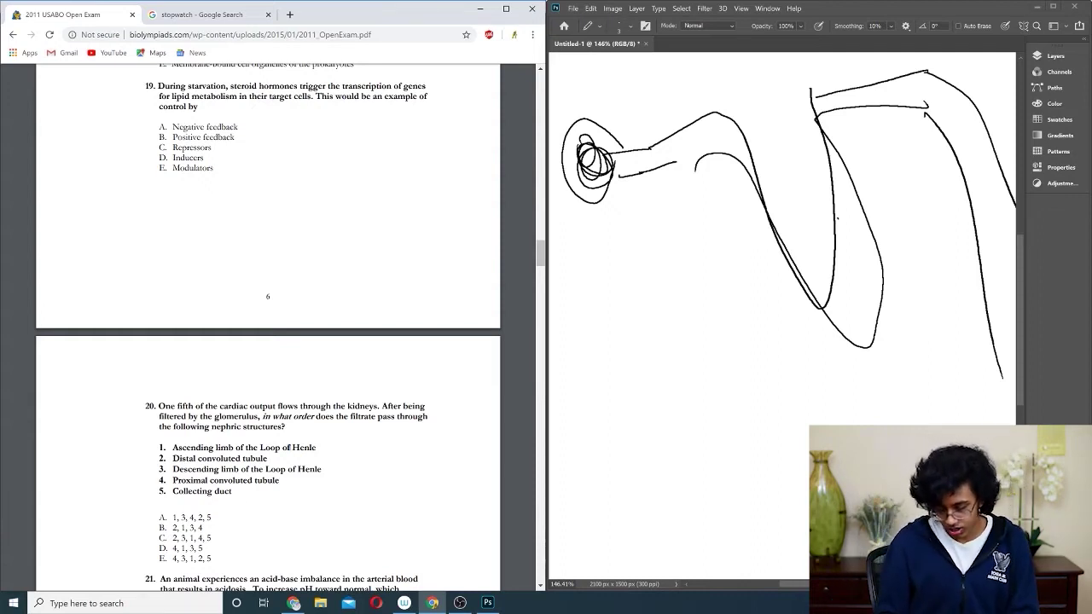
scroll(252, 449, "down", 1)
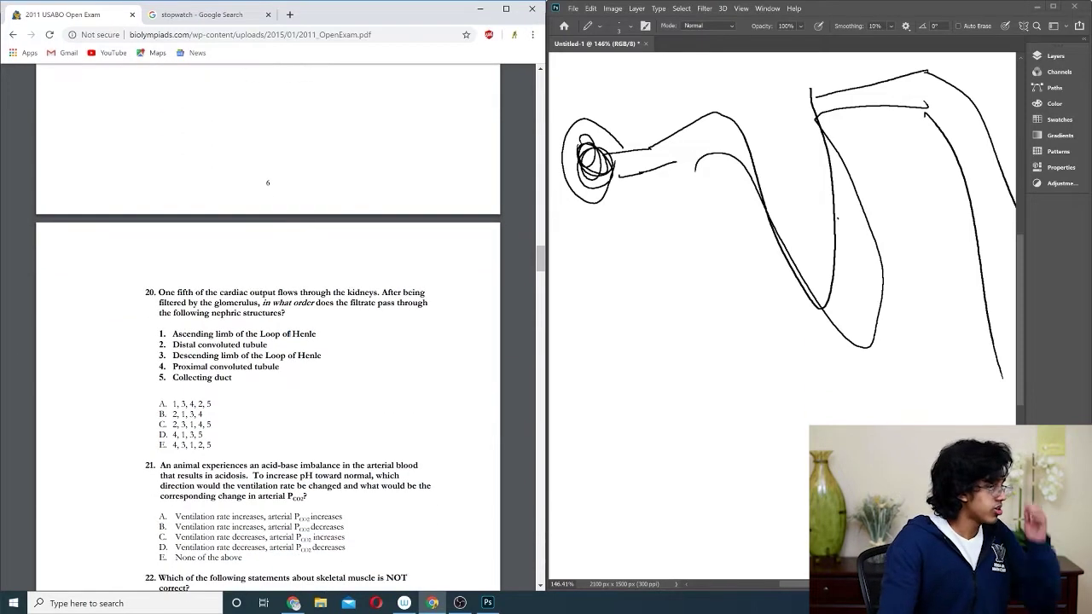
scroll(254, 449, "down", 1)
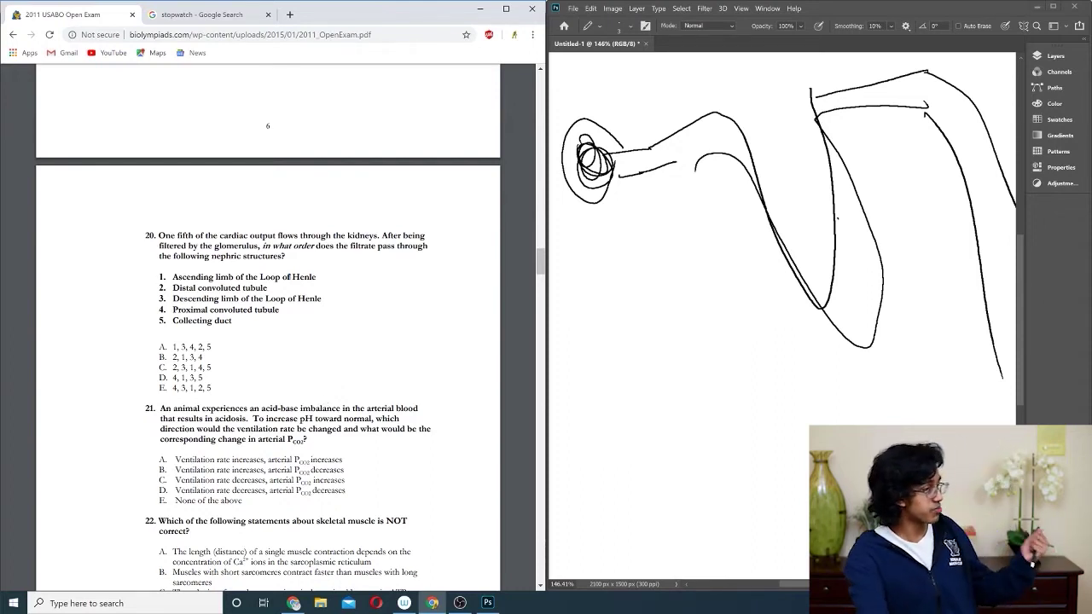
scroll(327, 399, "down", 1)
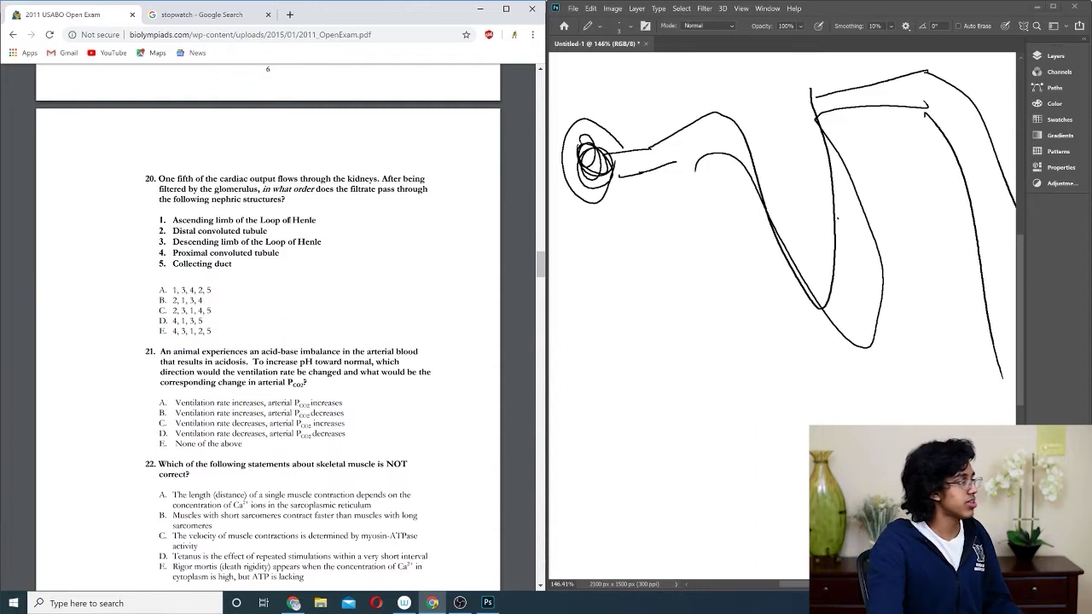
scroll(305, 430, "down", 1)
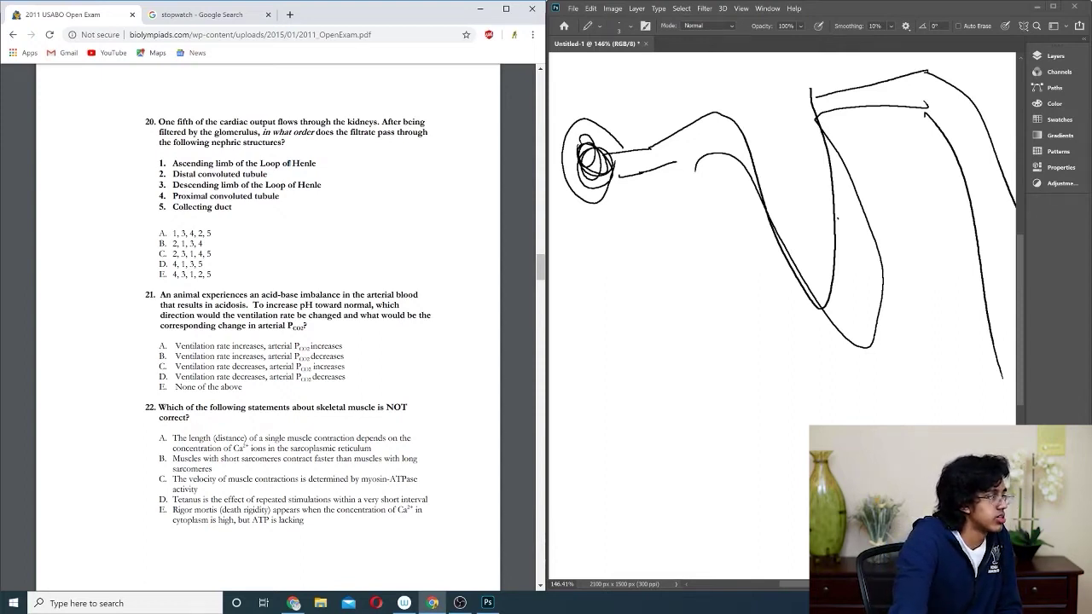
Compare question 22's statements about skeletal muscle, highlighting parts of options A, C, D and E while reading
left_click_drag(356, 438, 371, 449)
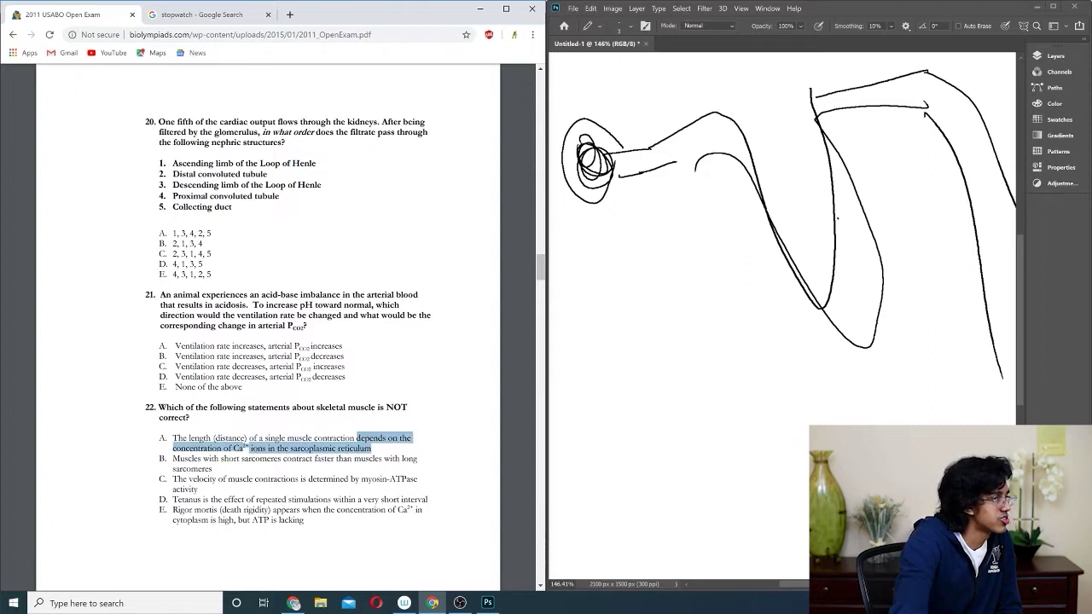
key("Escape")
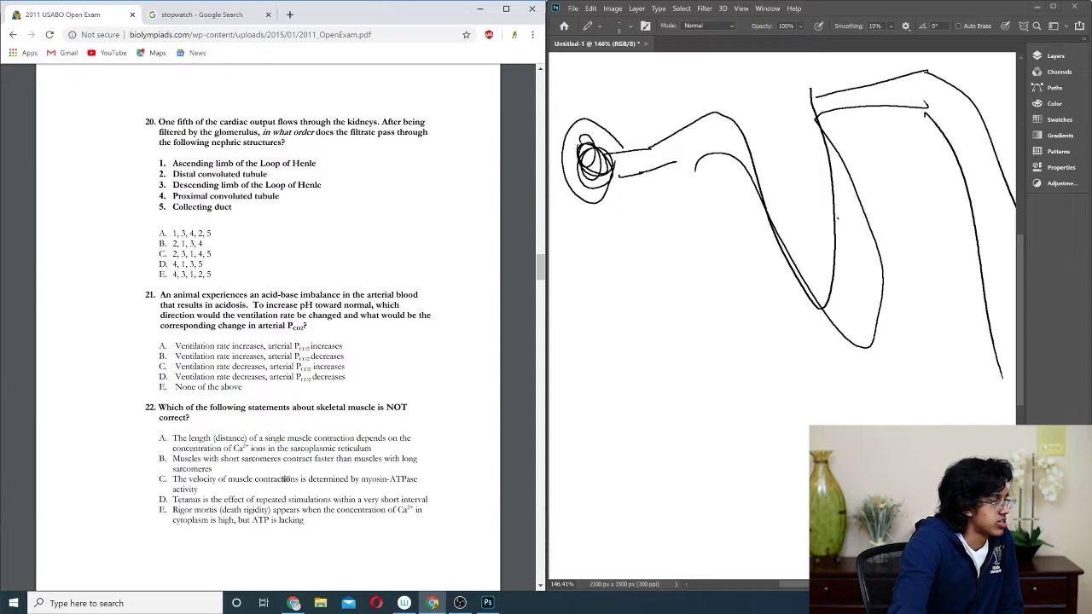
left_click_drag(292, 499, 389, 499)
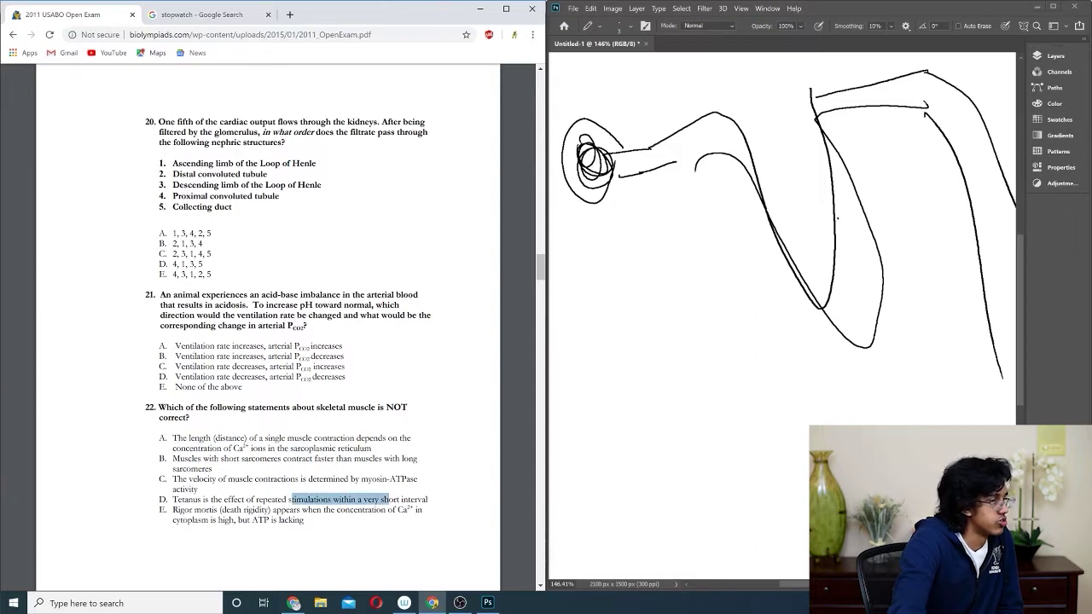
key("Escape")
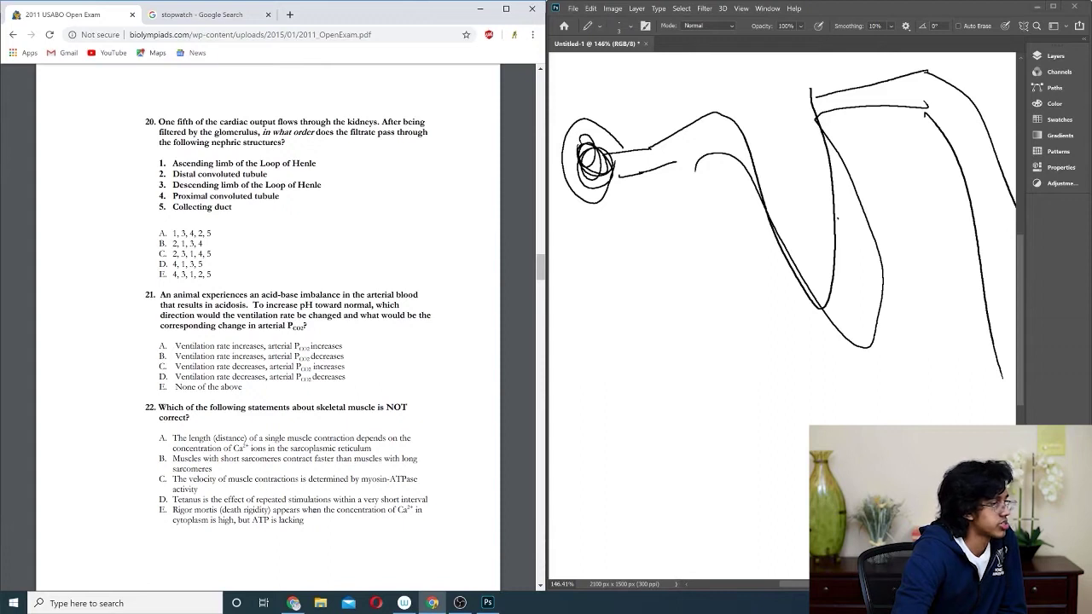
left_click_drag(263, 479, 279, 519)
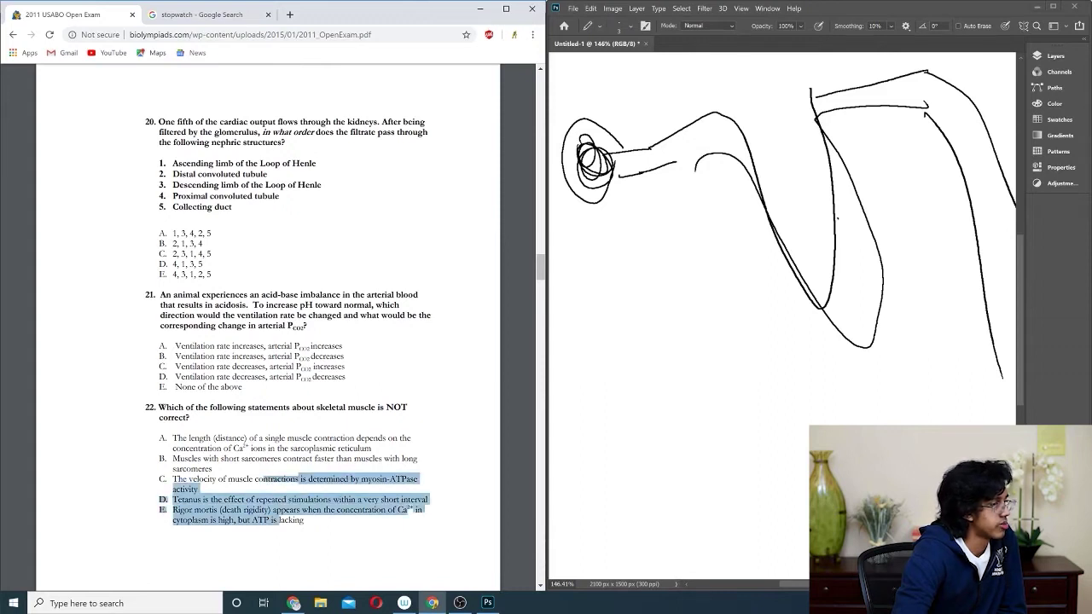
key("Escape")
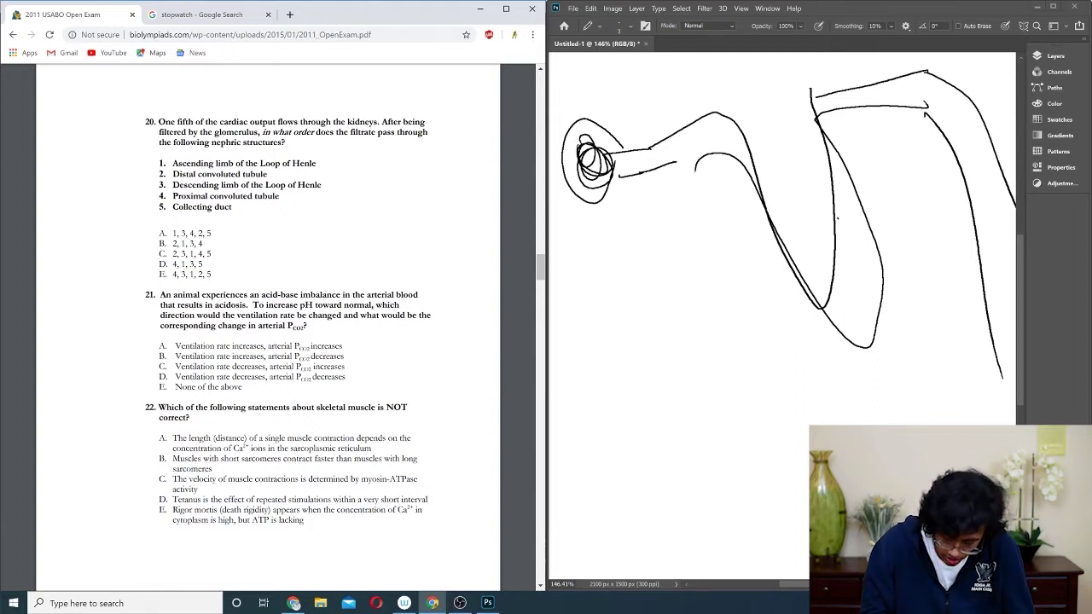
Read questions 23 to 26, highlighting the intestinal lining and adipose statements in question 25
scroll(268, 341, "down", 5)
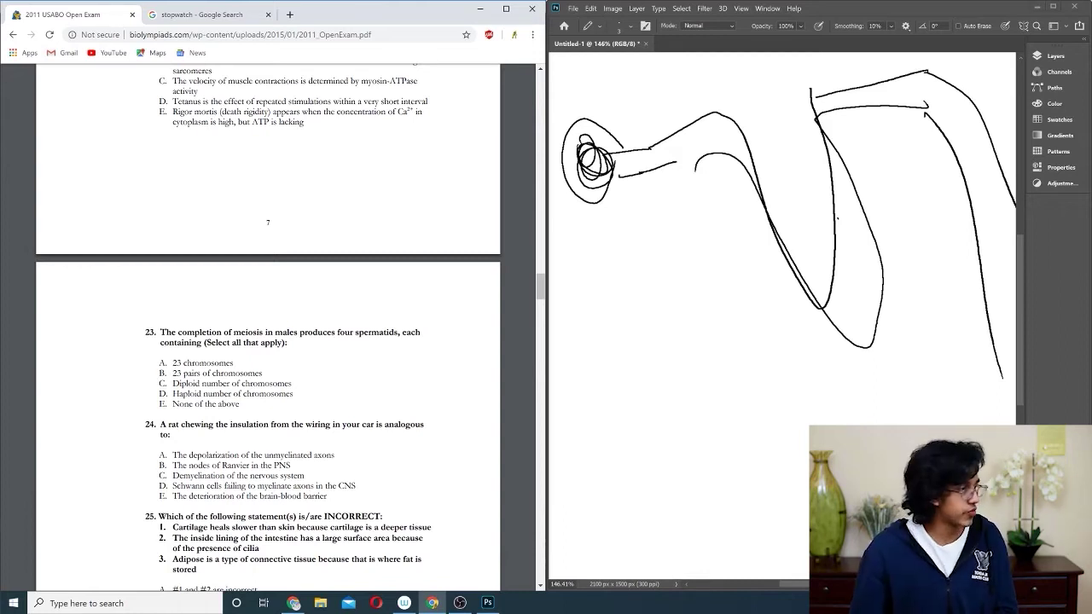
scroll(267, 341, "down", 3)
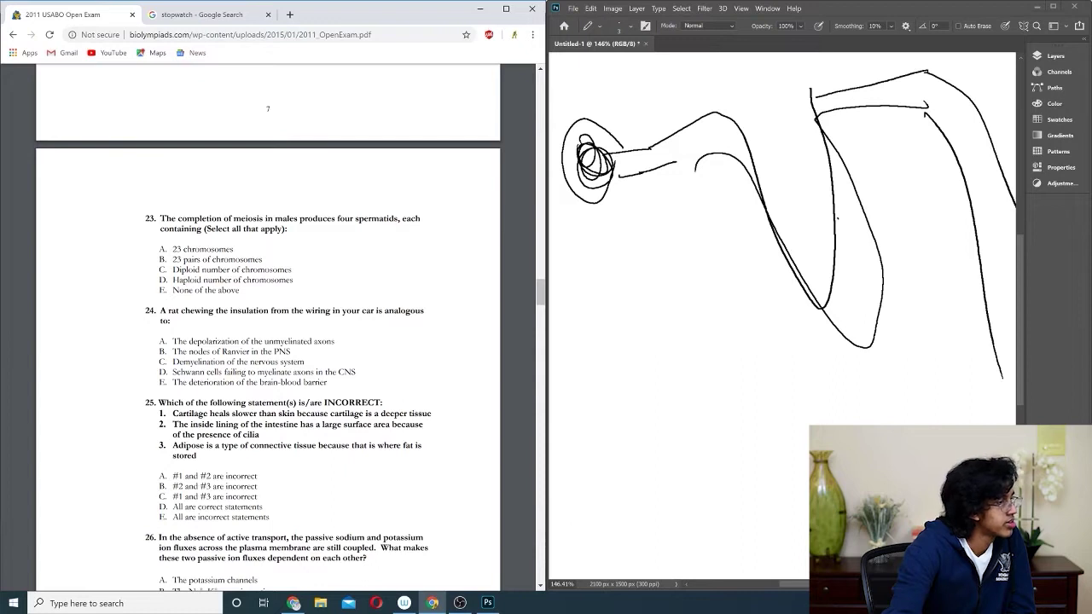
left_click_drag(218, 424, 271, 445)
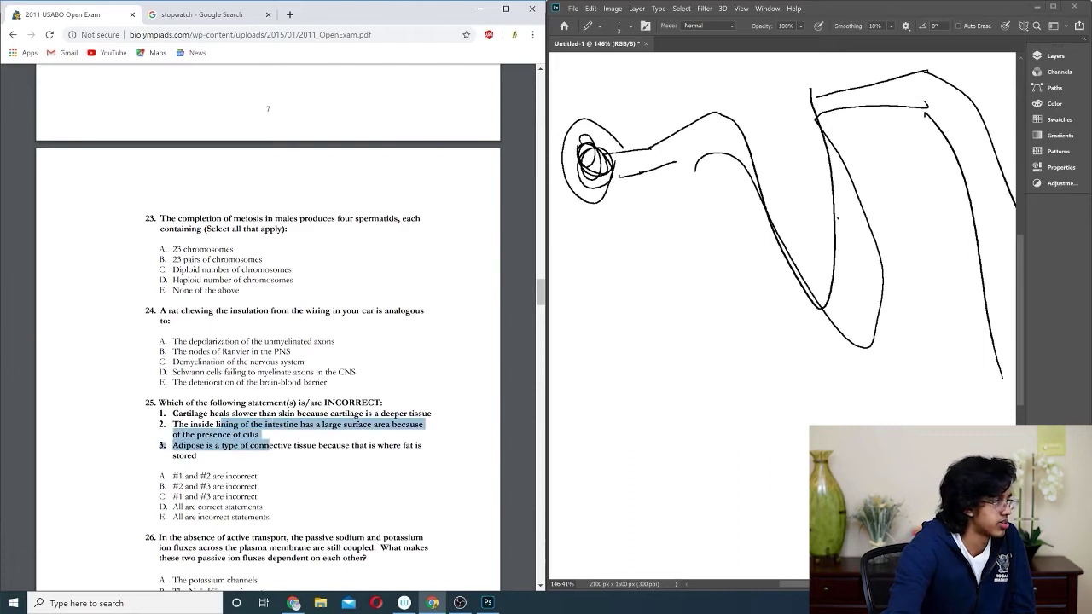
left_click(271, 446)
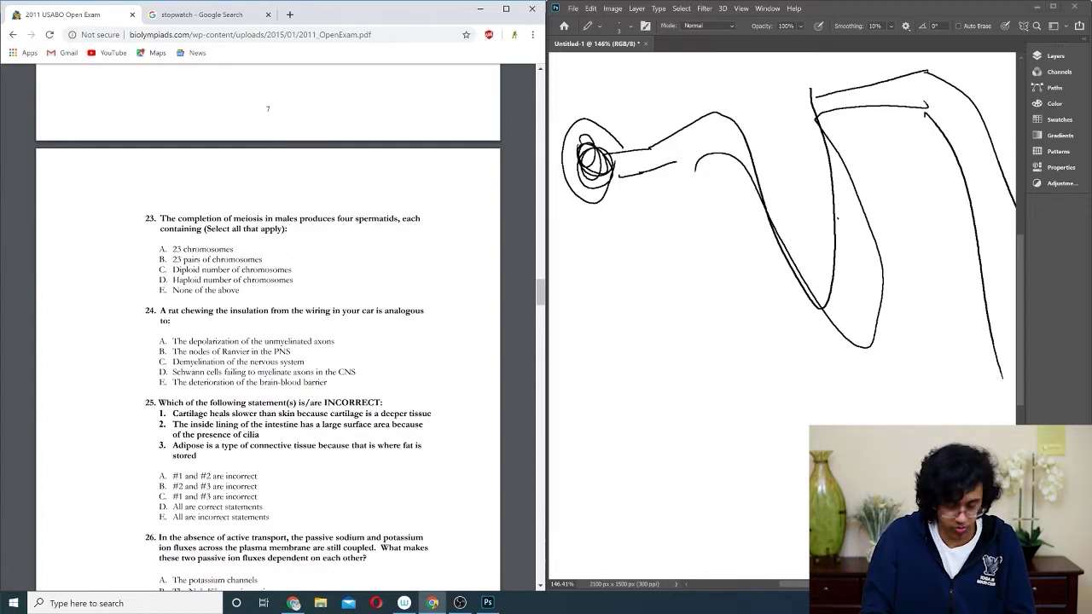
scroll(267, 341, "down", 2)
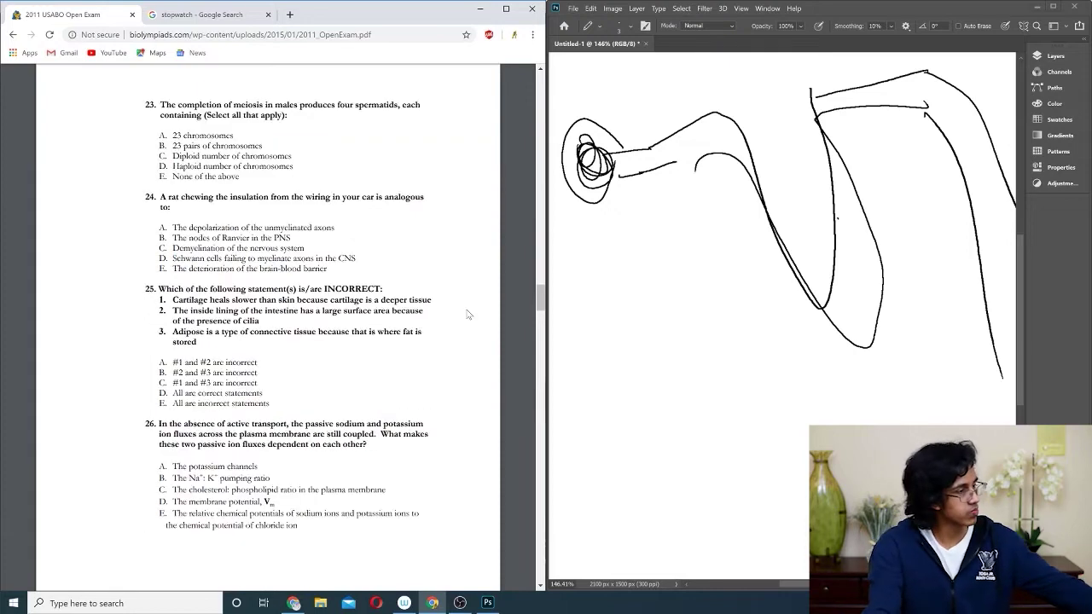
Clear the nephron sketch so the Photoshop canvas is blank for further working
key("e")
mouse_move(601, 158)
left_mouse_down()
mouse_move(578, 196)
mouse_move(585, 176)
mouse_move(744, 164)
left_mouse_up()
key("Delete")
key("b")
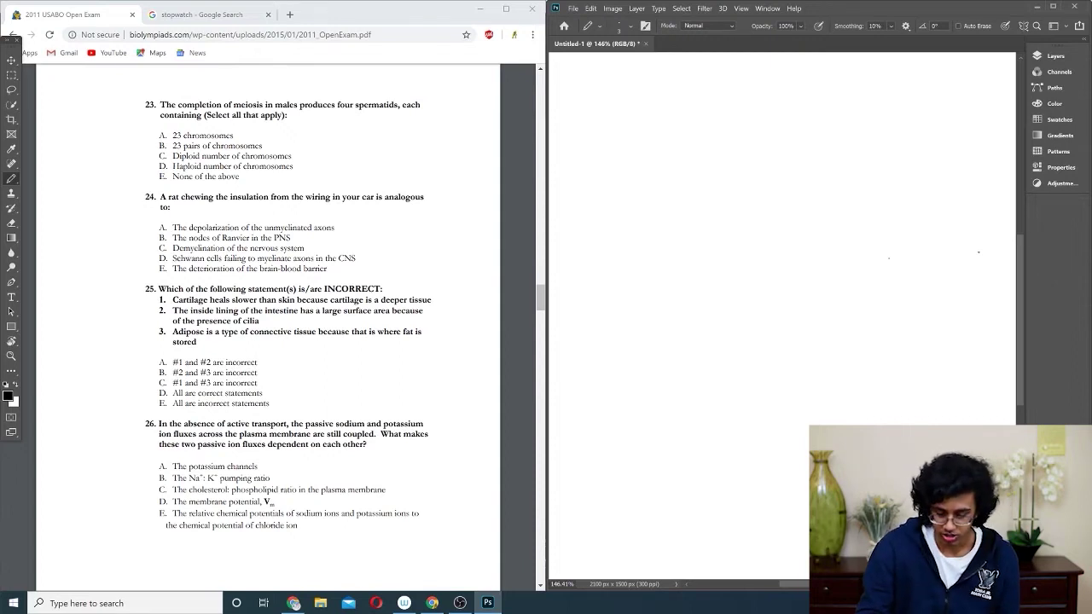
Read questions 27 to 30, comparing the blood vessel area graphs and the answer options about the marathon runner's abdominal pressure
scroll(268, 324, "down", 6)
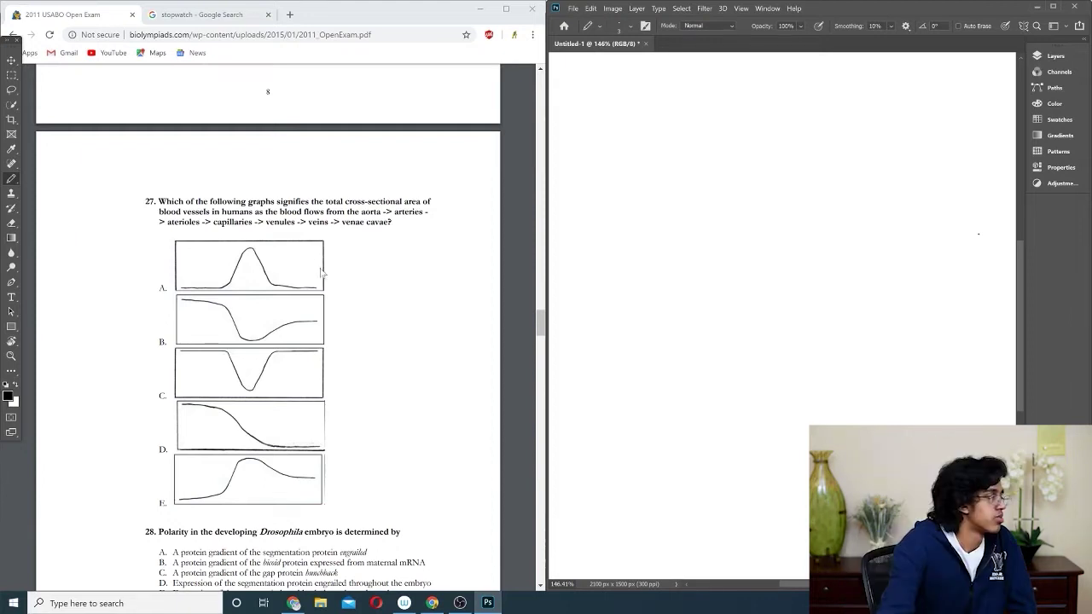
scroll(325, 277, "down", 2)
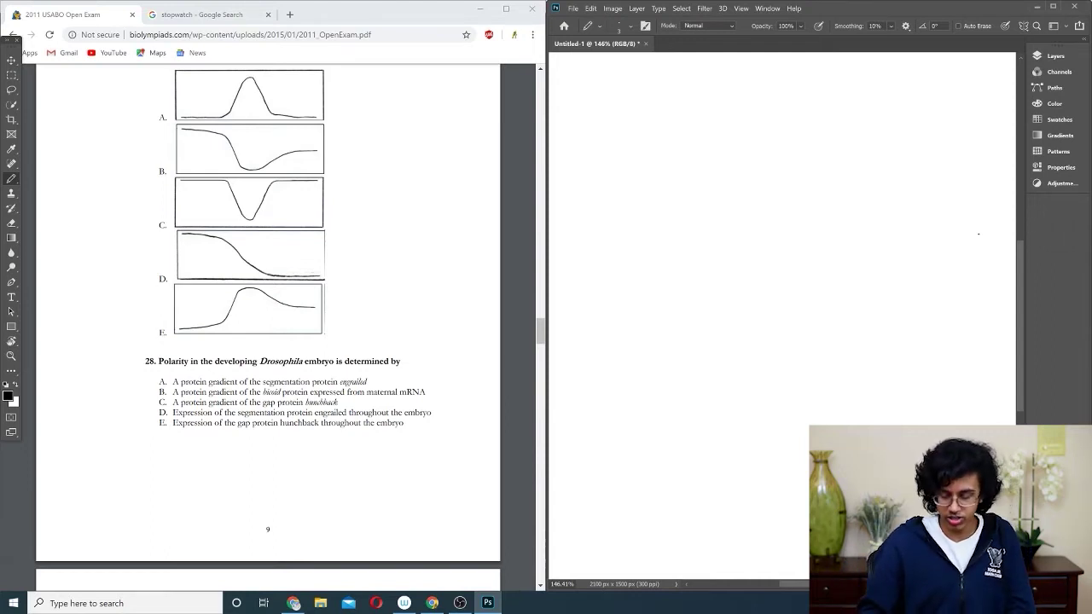
scroll(267, 324, "down", 5)
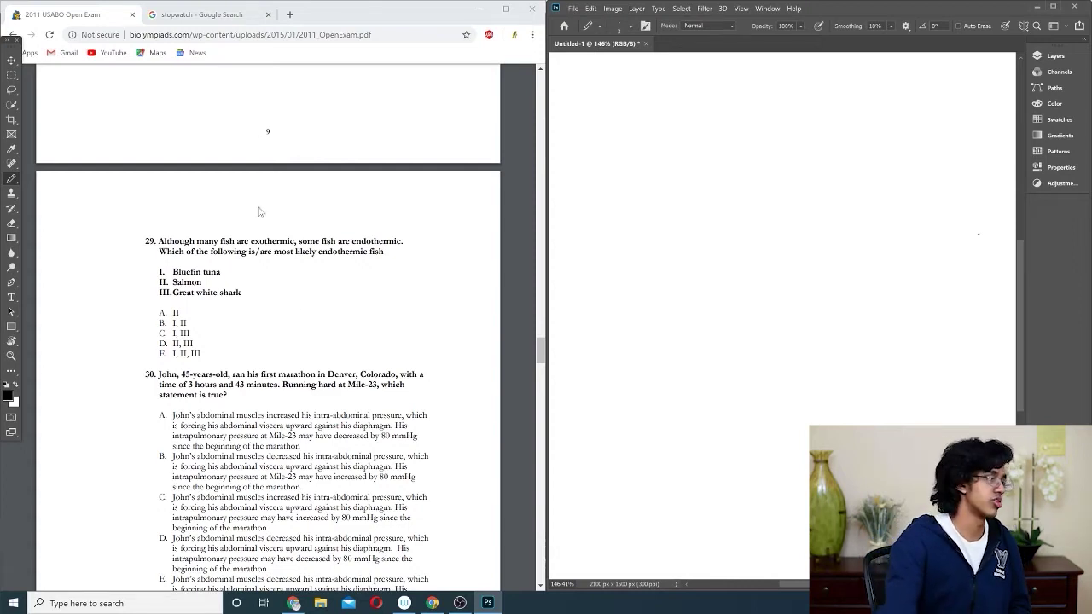
scroll(268, 341, "down", 1)
scroll(267, 341, "down", 1)
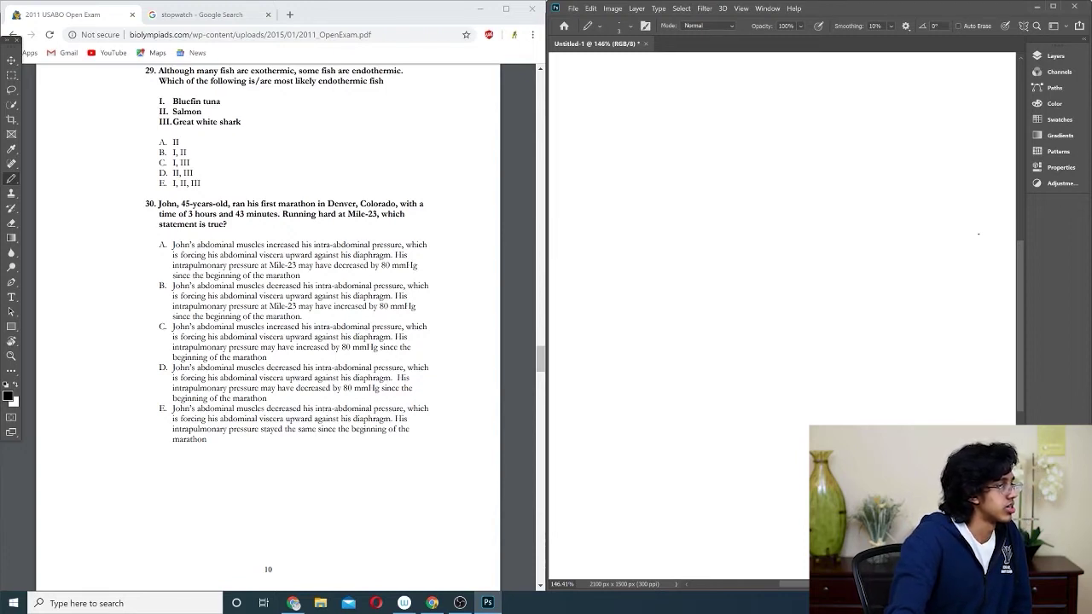
left_click(442, 328)
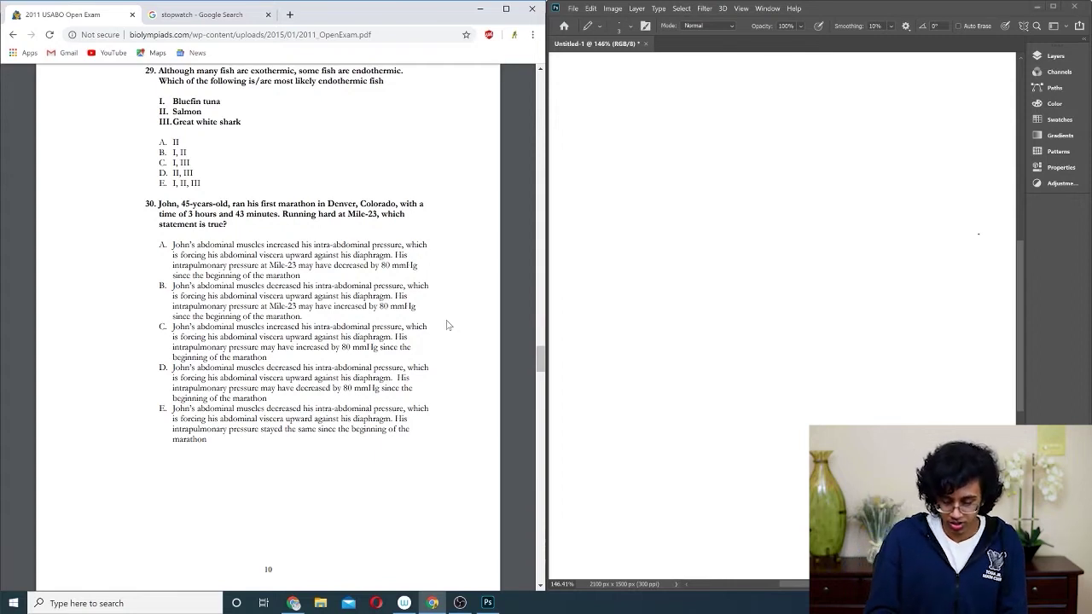
Read questions 31 to 33 on vampire bat altruism, uncle and nephew relatedness, and hemophilia inheritance
scroll(446, 324, "down", 5)
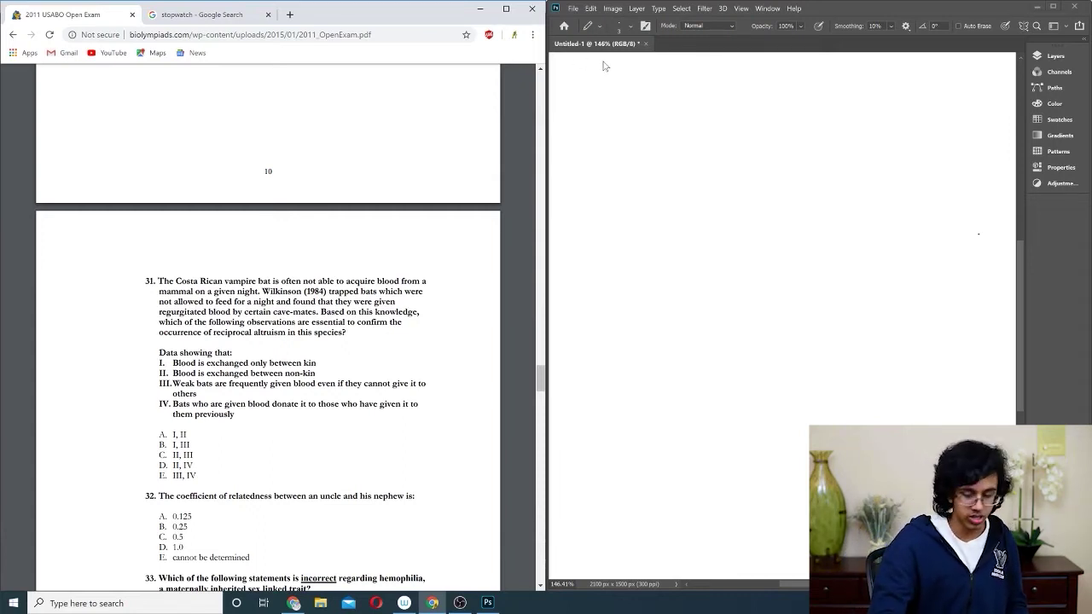
scroll(268, 324, "down", 2)
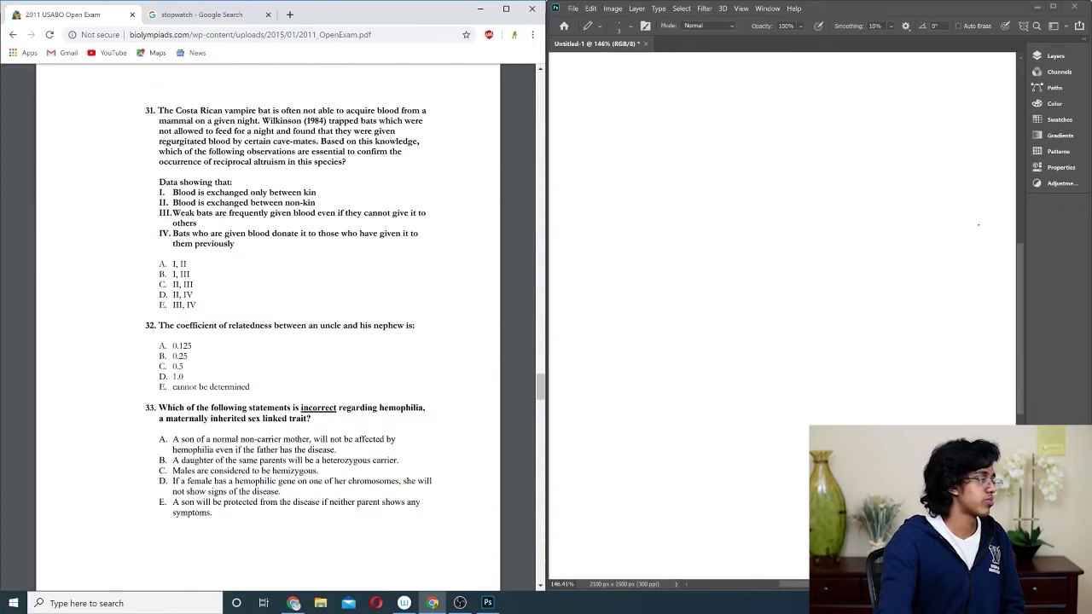
scroll(268, 324, "down", 1)
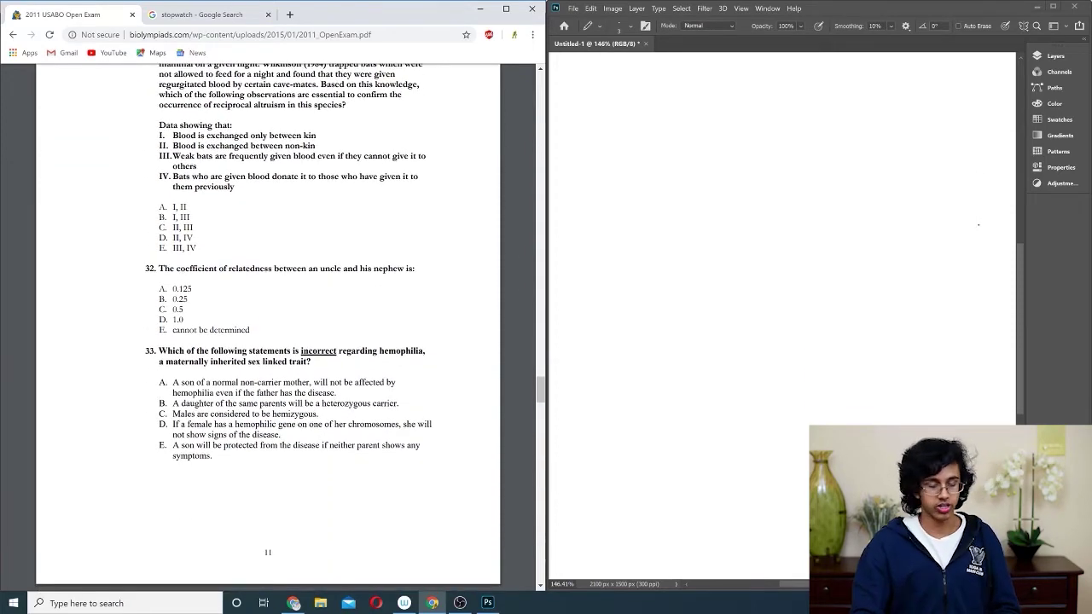
Sketch a pedigree for question 32 in Photoshop, with two linked siblings, a partner circle and a descent line to the offspring
left_click(766, 179)
mouse_move(732, 119)
left_mouse_down()
mouse_move(751, 181)
mouse_move(900, 134)
left_mouse_up()
left_click_drag(749, 171, 747, 181)
key("ctrl+z")
mouse_move(733, 195)
left_mouse_down()
mouse_move(803, 205)
mouse_move(739, 209)
left_mouse_up()
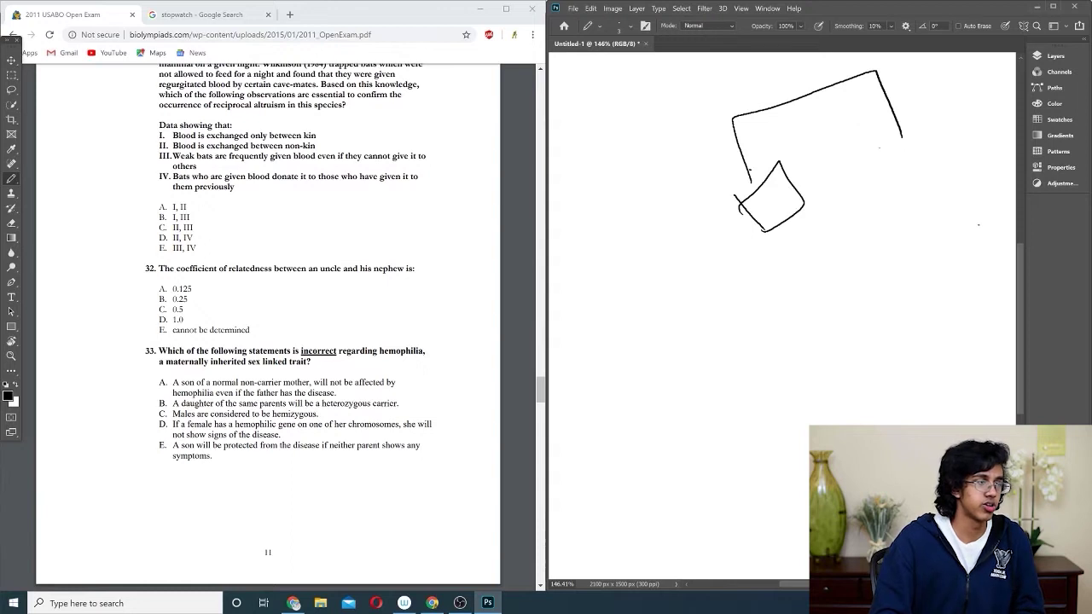
left_click_drag(897, 116, 893, 174)
left_click_drag(648, 247, 658, 235)
mouse_move(704, 278)
left_mouse_down()
mouse_move(798, 282)
mouse_move(776, 220)
left_mouse_up()
left_click_drag(770, 252, 825, 290)
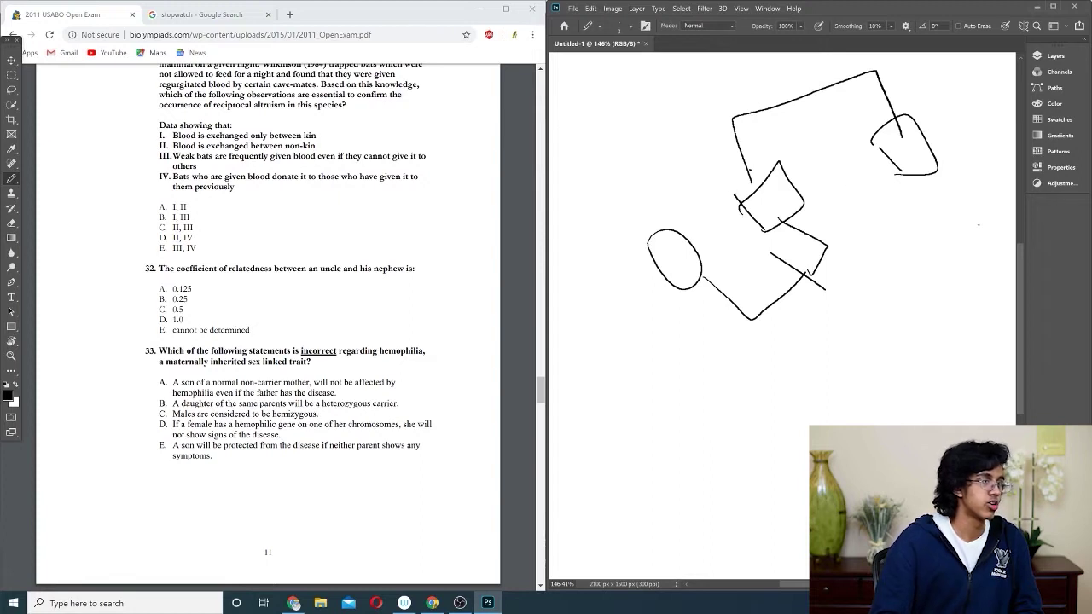
Label both siblings and the offspring line of the pedigree with handwritten relatedness values
left_click_drag(698, 161, 743, 196)
left_click_drag(843, 115, 863, 128)
mouse_move(866, 131)
left_mouse_down()
mouse_move(868, 146)
mouse_move(889, 139)
left_mouse_up()
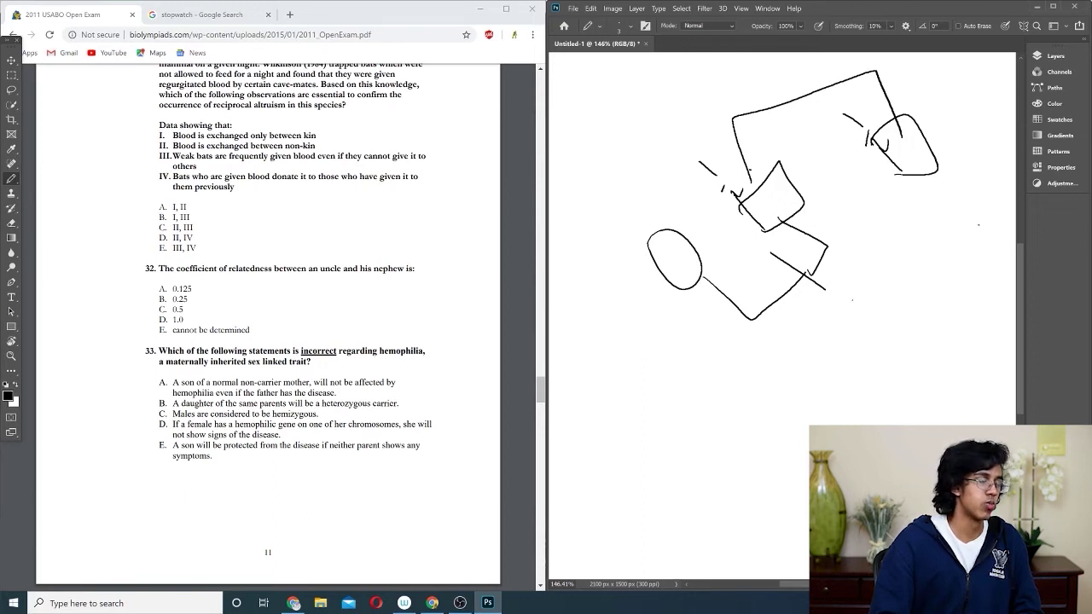
left_click_drag(852, 294, 871, 313)
left_click_drag(878, 309, 912, 312)
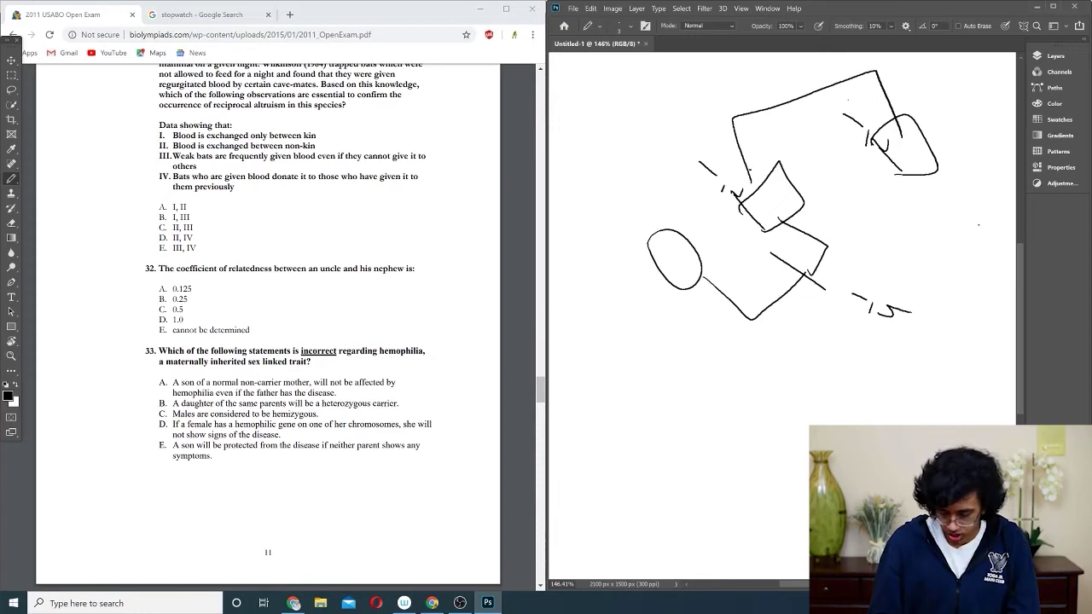
Check the elapsed time on the Google stopwatch in Chrome
left_click(179, 17)
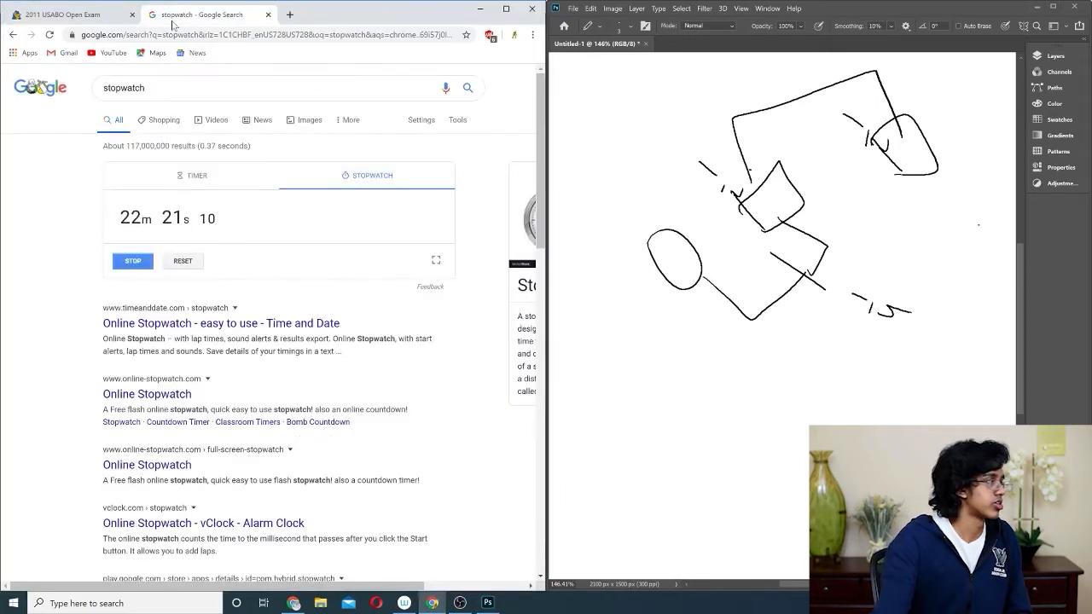
Return to the exam PDF and read questions 33 to 35 on hemophilia, offspring genotype probability and heterozygote frequency
left_click(92, 24)
scroll(268, 324, "down", 1)
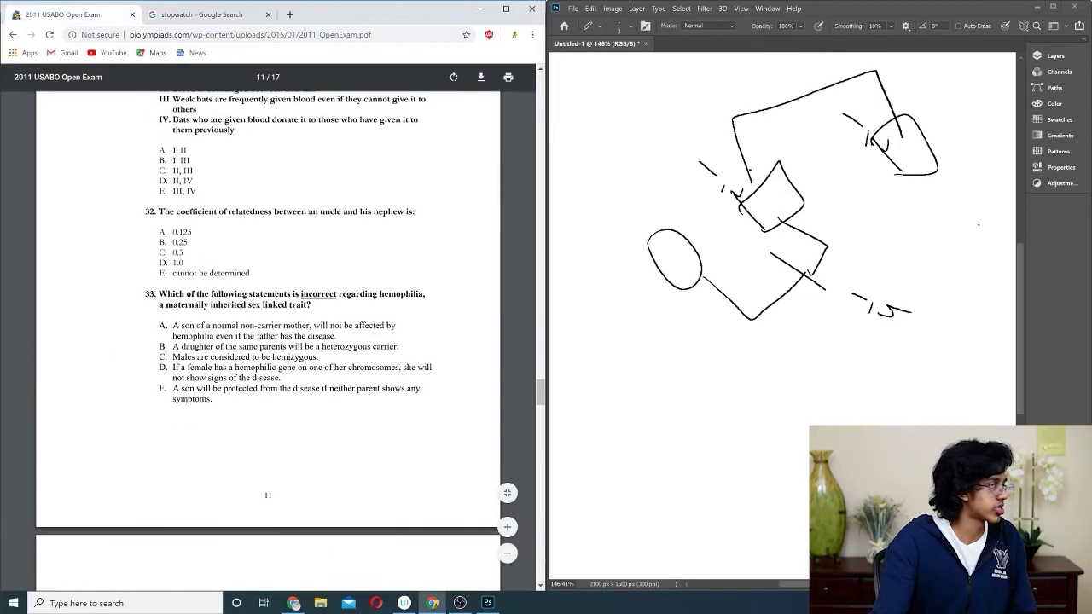
scroll(268, 341, "down", 2)
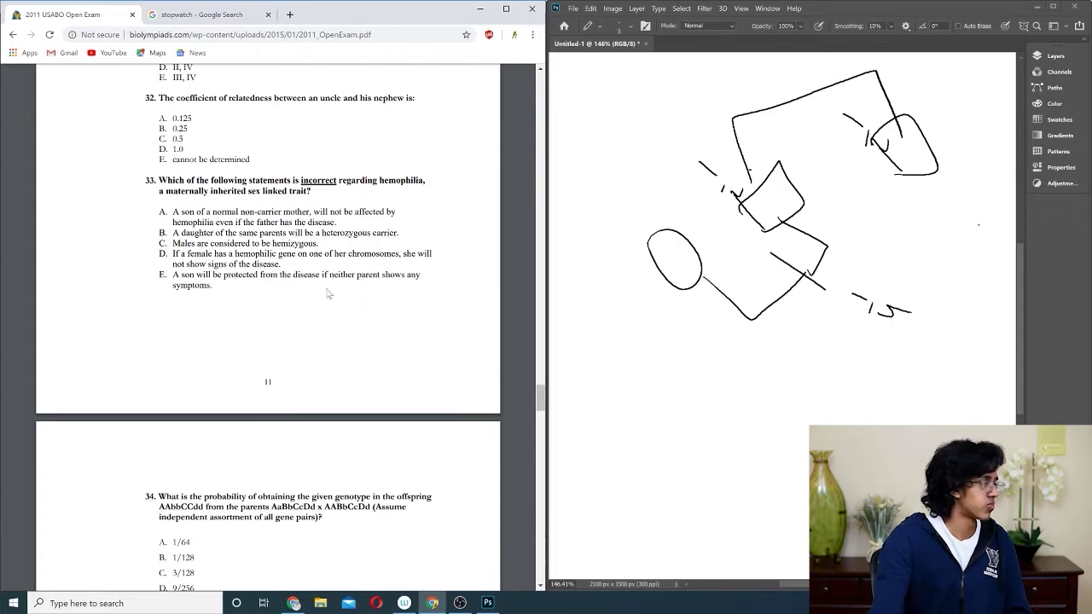
scroll(316, 366, "down", 2)
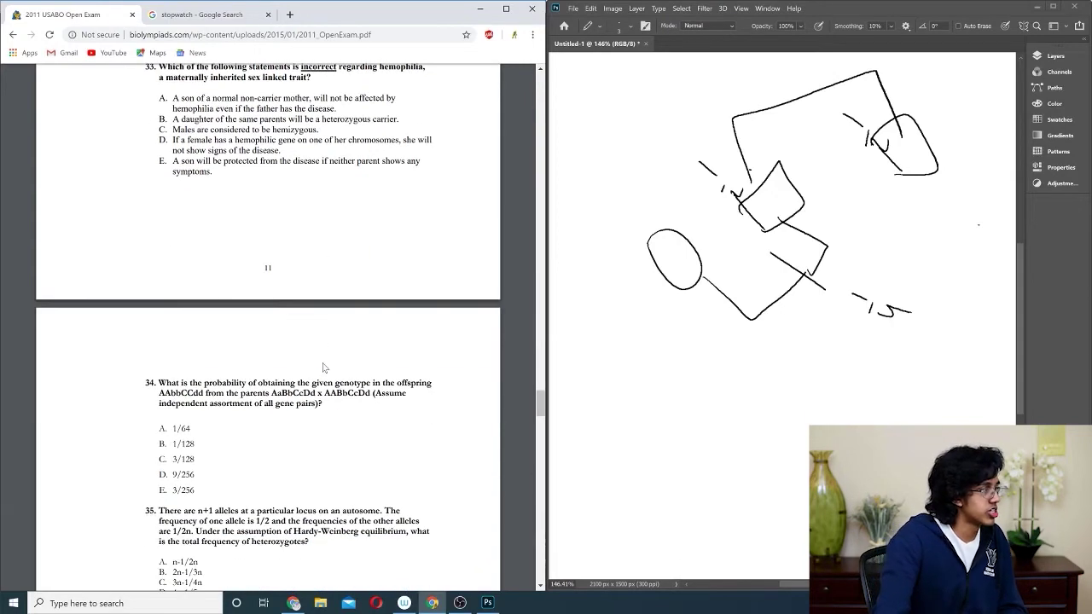
scroll(323, 366, "down", 1)
scroll(324, 368, "down", 1)
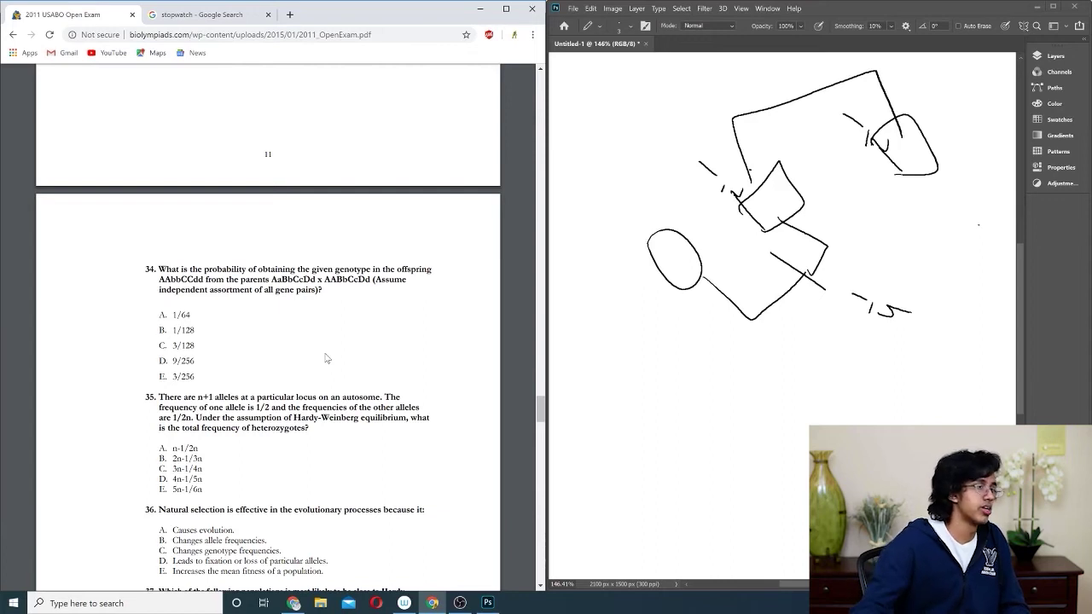
Clear the pedigree from the Photoshop canvas and handwrite the Aa and AA parents with an arrow to AA offspring for question 34
key("Delete")
mouse_move(645, 128)
left_mouse_down()
mouse_move(641, 174)
mouse_move(680, 161)
left_mouse_up()
left_click_drag(649, 157, 703, 137)
left_click_drag(755, 122, 756, 134)
left_click_drag(744, 92, 794, 124)
mouse_move(754, 121)
left_mouse_down()
mouse_move(770, 104)
mouse_move(823, 89)
mouse_move(798, 80)
left_mouse_up()
mouse_move(731, 175)
left_mouse_down()
mouse_move(774, 211)
mouse_move(788, 197)
left_mouse_up()
left_click_drag(772, 247, 815, 288)
left_click_drag(798, 286, 825, 254)
left_click_drag(790, 220, 856, 242)
left_click_drag(821, 254, 836, 223)
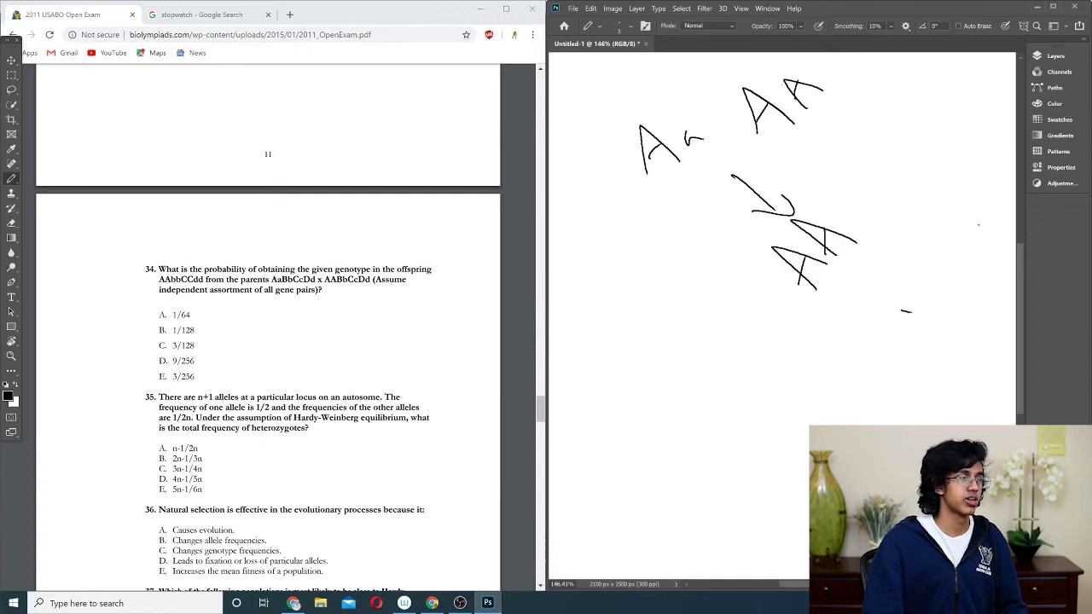
Write the allele probabilities 1/2 beneath the Aa parent and 1 beneath the AA parent
left_click_drag(662, 181, 668, 198)
left_click_drag(669, 210, 680, 223)
left_click_drag(818, 161, 820, 186)
Handwrite the probability product 1/2 · 1/4 · 1/4 · 1/4 followed by an equals sign below the cross
left_click_drag(639, 257, 636, 296)
left_click_drag(631, 305, 640, 334)
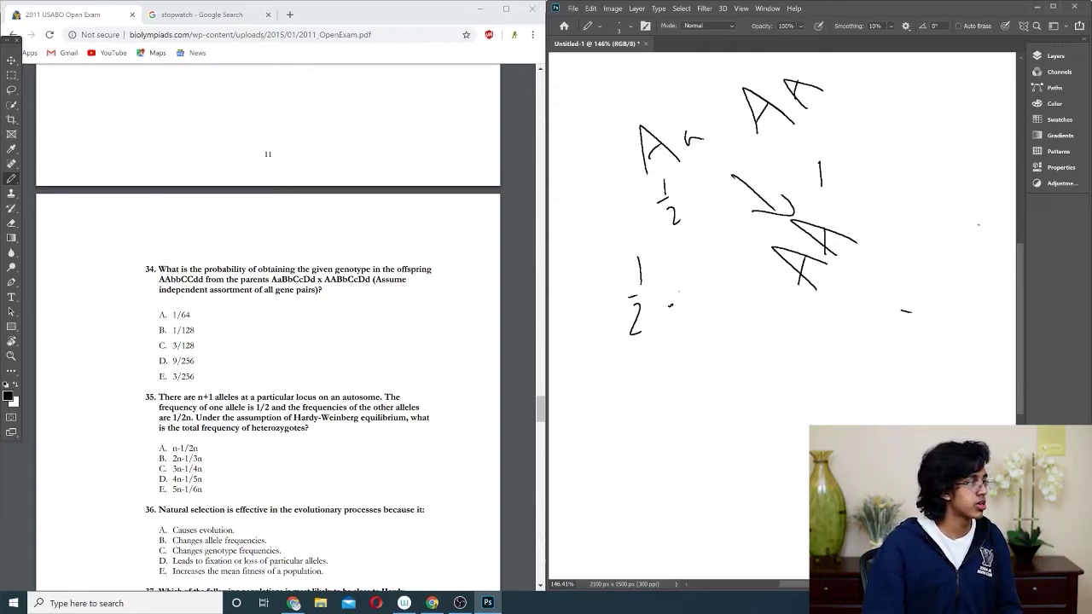
left_click_drag(697, 268, 697, 290)
left_click_drag(685, 305, 701, 327)
mouse_move(704, 316)
left_mouse_down()
mouse_move(705, 342)
mouse_move(730, 313)
left_mouse_up()
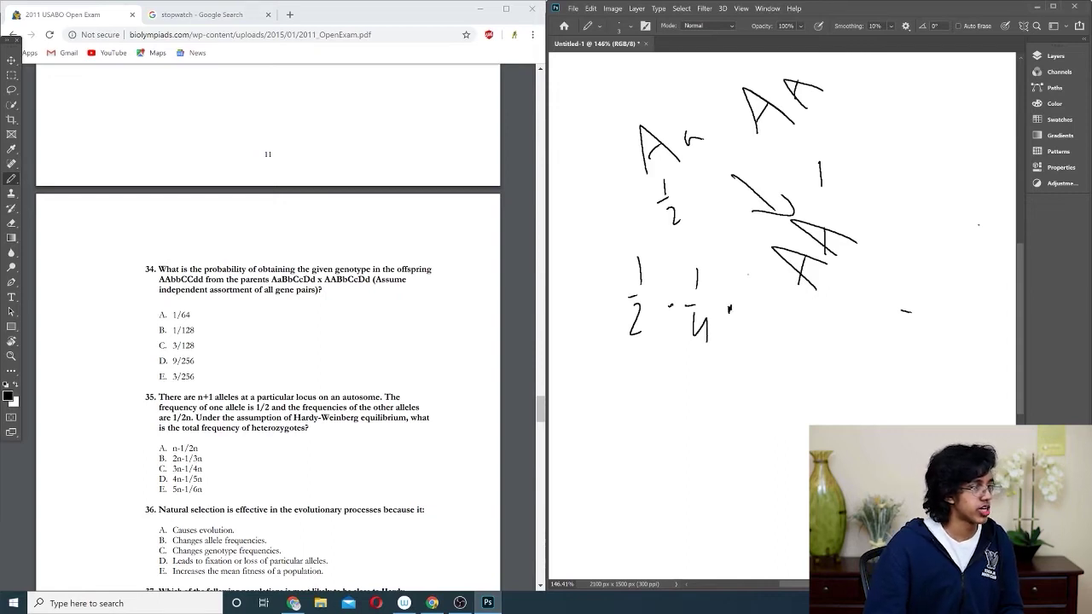
left_click_drag(749, 273, 751, 302)
mouse_move(739, 309)
left_mouse_down()
mouse_move(749, 307)
mouse_move(758, 352)
left_mouse_up()
left_click_drag(770, 313, 789, 316)
mouse_move(779, 322)
left_mouse_down()
mouse_move(792, 320)
mouse_move(801, 360)
mouse_move(832, 328)
left_mouse_up()
left_click_drag(823, 343, 840, 342)
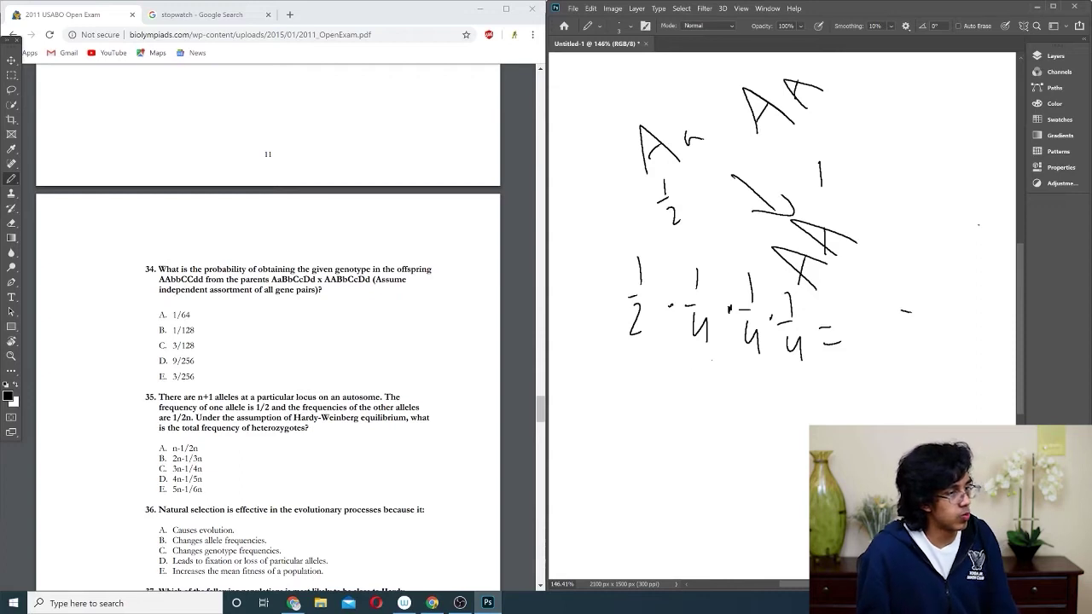
Write the fraction 1/128 as the result of the probability product
left_click_drag(889, 304, 889, 343)
left_click_drag(920, 243, 919, 272)
left_click_drag(885, 288, 919, 287)
left_click_drag(883, 314, 909, 342)
left_click_drag(928, 309, 930, 317)
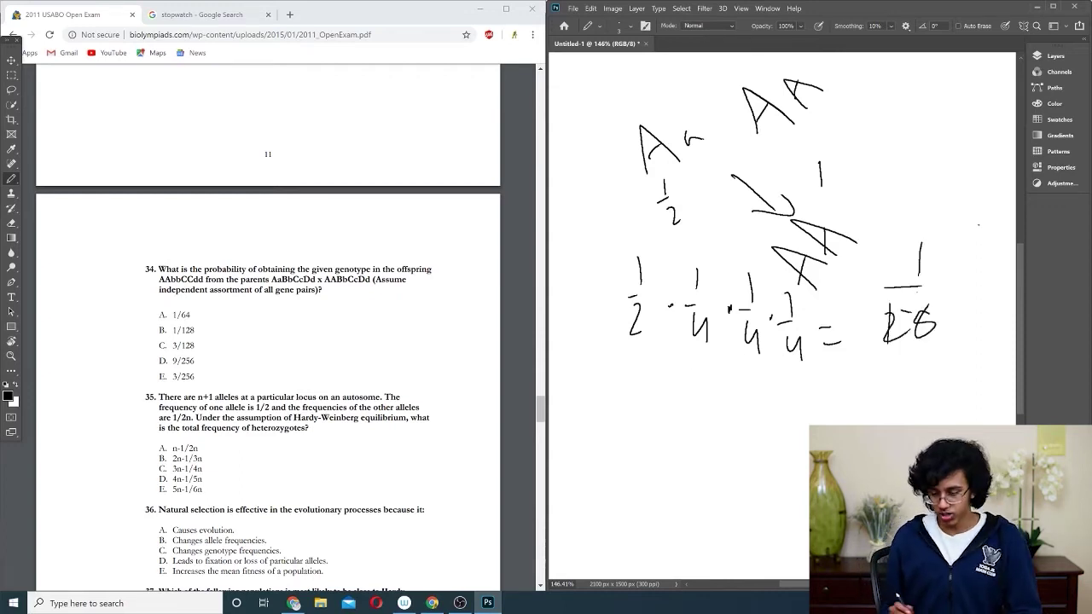
Erase the question 34 working and begin question 35 with the handwritten sum 2(1/2 · 1/2n + 1/2 · 1/2n ···
key("e")
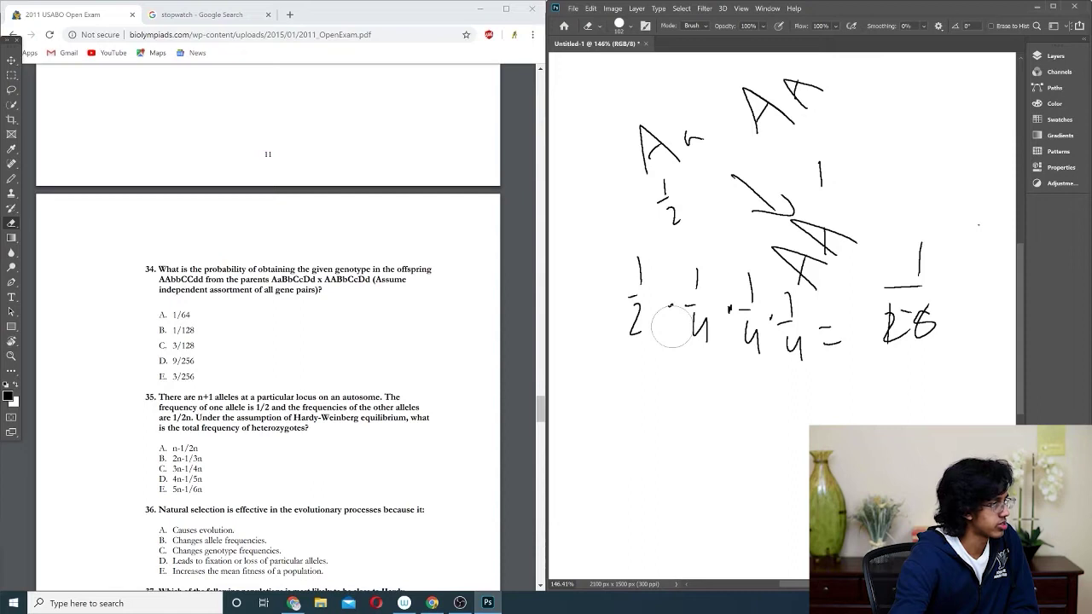
left_click_drag(674, 327, 970, 312)
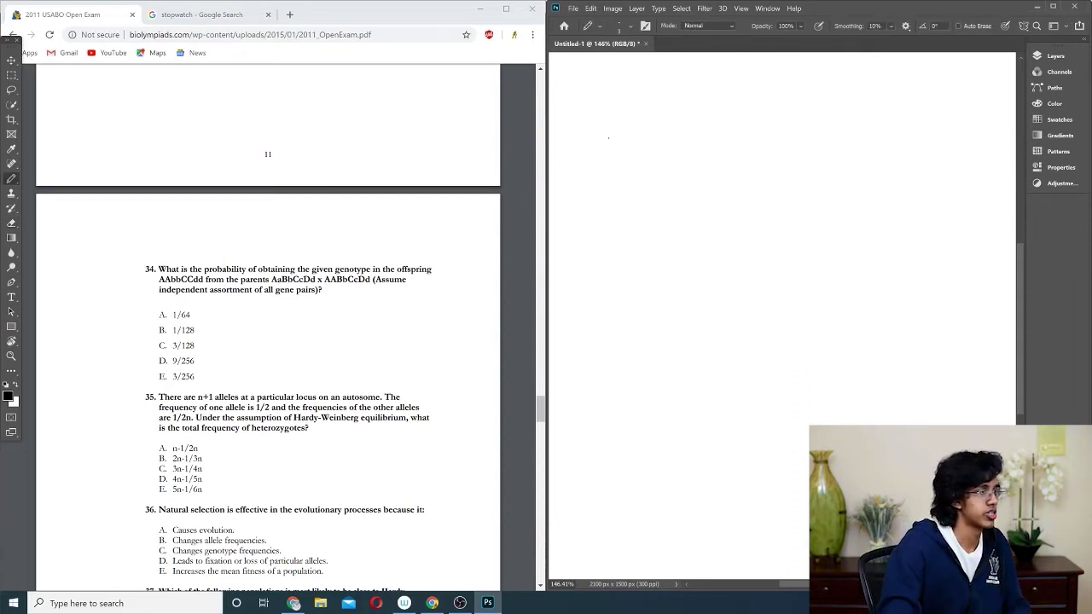
mouse_move(578, 160)
left_mouse_down()
mouse_move(590, 194)
mouse_move(612, 192)
left_mouse_up()
left_click_drag(617, 126, 654, 205)
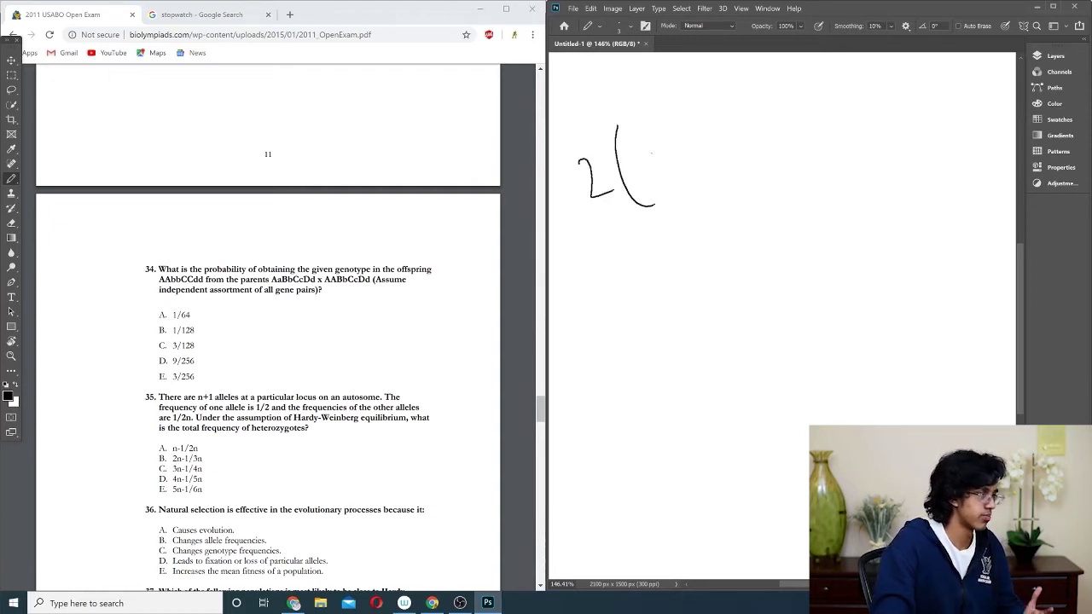
left_click_drag(640, 126, 651, 152)
left_click_drag(644, 159, 657, 187)
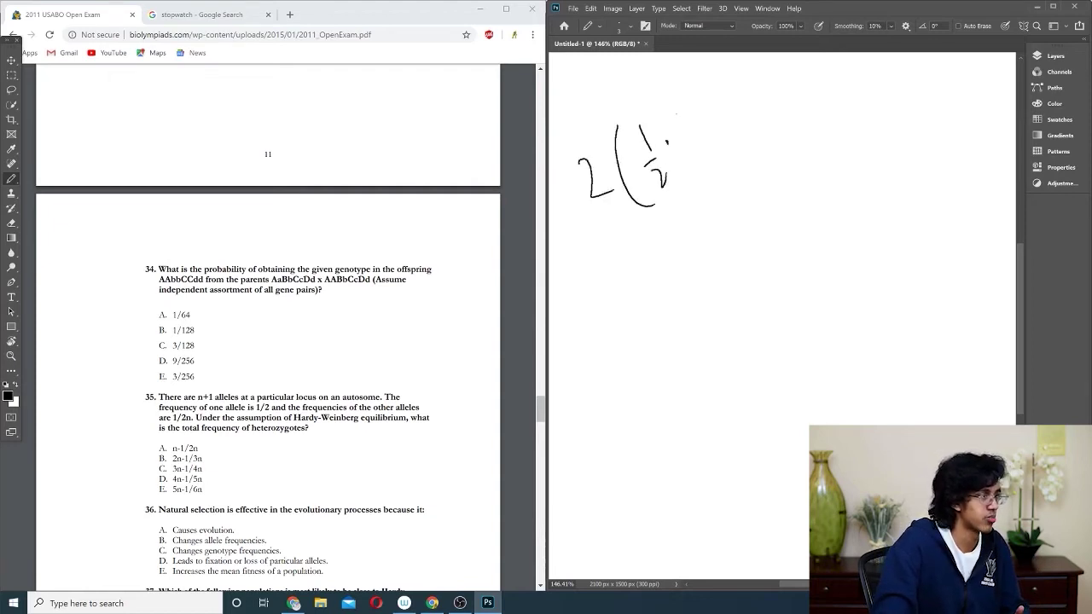
left_click_drag(676, 112, 689, 135)
mouse_move(685, 145)
left_mouse_down()
mouse_move(732, 162)
mouse_move(732, 135)
mouse_move(731, 152)
left_mouse_up()
left_click_drag(746, 110, 766, 141)
left_click_drag(762, 150, 776, 170)
left_click_drag(785, 108, 807, 139)
mouse_move(804, 150)
left_mouse_down()
mouse_move(818, 163)
mouse_move(840, 157)
left_mouse_up()
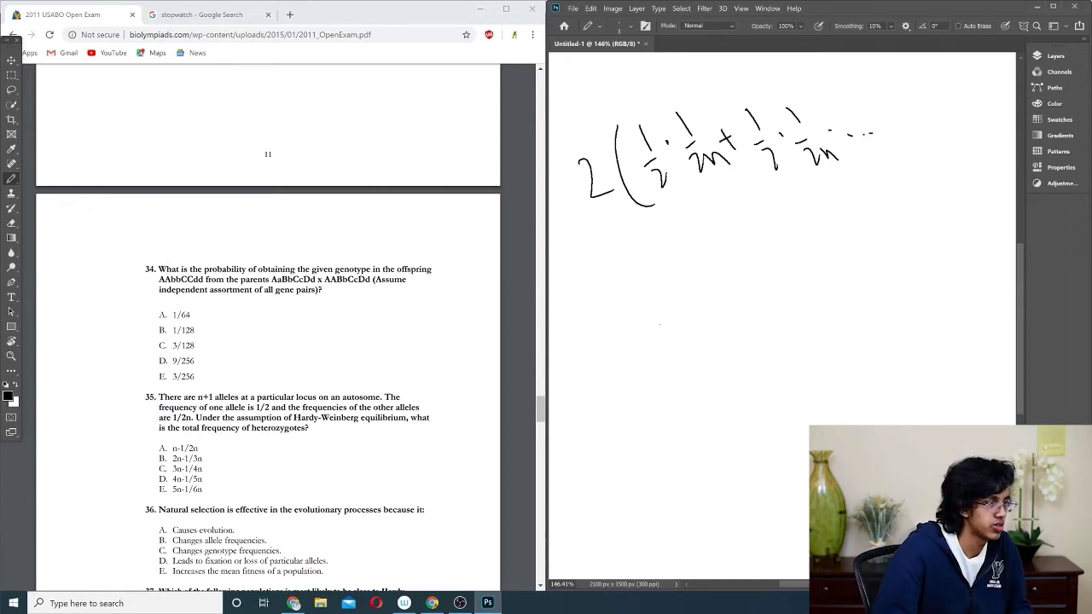
Add a second row of terms, + 1/2n · 1/2n + ···, beneath the first sum
mouse_move(635, 299)
left_mouse_down()
mouse_move(654, 294)
mouse_move(645, 305)
left_mouse_up()
left_click_drag(664, 247, 678, 289)
mouse_move(680, 309)
left_mouse_down()
mouse_move(691, 330)
mouse_move(708, 317)
left_mouse_up()
left_click_drag(714, 248, 726, 266)
mouse_move(718, 284)
left_mouse_down()
mouse_move(729, 276)
mouse_move(748, 312)
mouse_move(767, 294)
left_mouse_up()
left_click_drag(755, 259, 777, 256)
left_click_drag(767, 250, 769, 269)
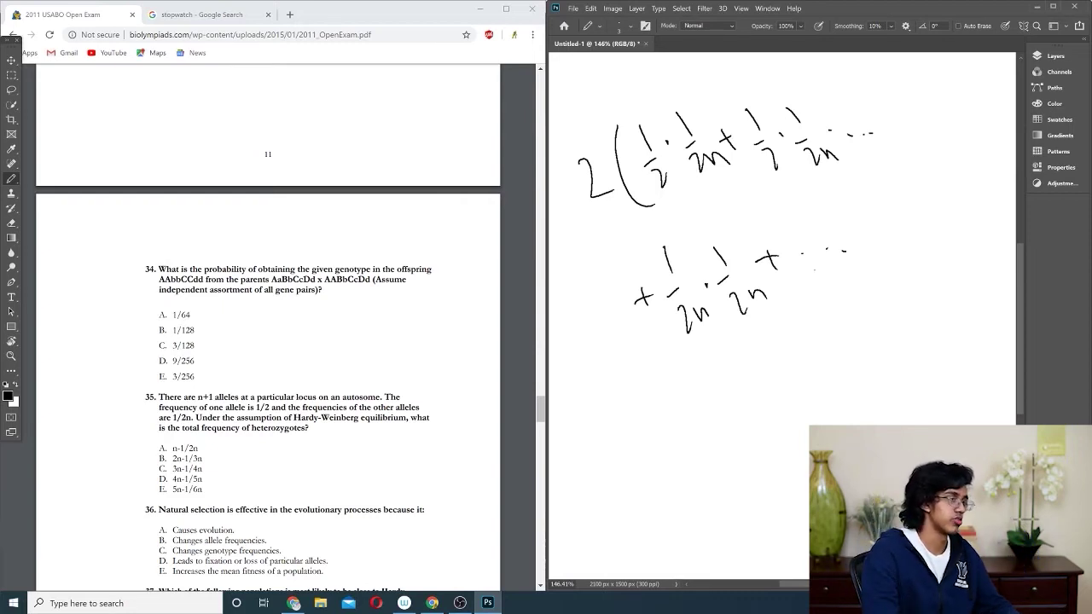
Brace the first row as "n times" and the second as the binomial n over 2, and start writing n(n below
mouse_move(646, 108)
left_mouse_down()
mouse_move(801, 56)
mouse_move(916, 58)
mouse_move(946, 85)
left_mouse_up()
mouse_move(725, 85)
left_mouse_down()
mouse_move(819, 72)
mouse_move(842, 85)
left_mouse_up()
mouse_move(689, 354)
left_mouse_down()
mouse_move(904, 341)
mouse_move(942, 290)
left_mouse_up()
left_click_drag(897, 361, 944, 404)
left_click_drag(878, 391, 874, 423)
left_click_drag(882, 401, 902, 400)
left_click_drag(908, 405, 924, 418)
mouse_move(675, 476)
left_mouse_down()
mouse_move(681, 460)
mouse_move(695, 479)
left_mouse_up()
mouse_move(705, 422)
left_mouse_down()
mouse_move(716, 475)
mouse_move(745, 459)
left_mouse_up()
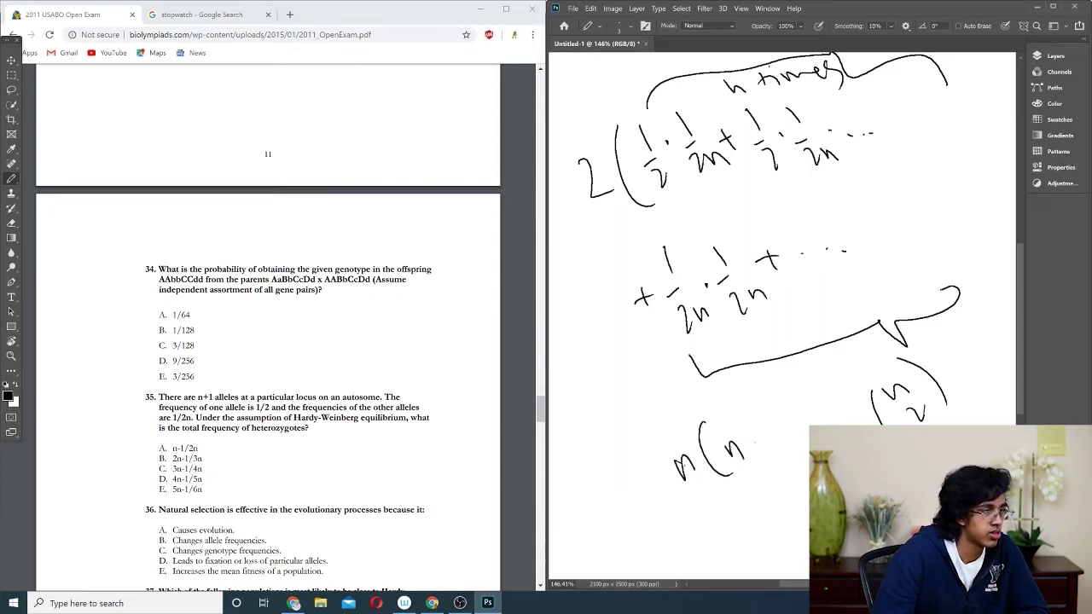
Undo the pencil strokes of the question 35 working to leave a blank canvas
key("ctrl+z")
key("ctrl+z")
key("ctrl+z")
key("ctrl+z")
key("ctrl+z")
key("ctrl+z")
key("ctrl+z")
key("ctrl+z")
key("ctrl+z")
key("ctrl+z")
key("ctrl+z")
key("ctrl+z")
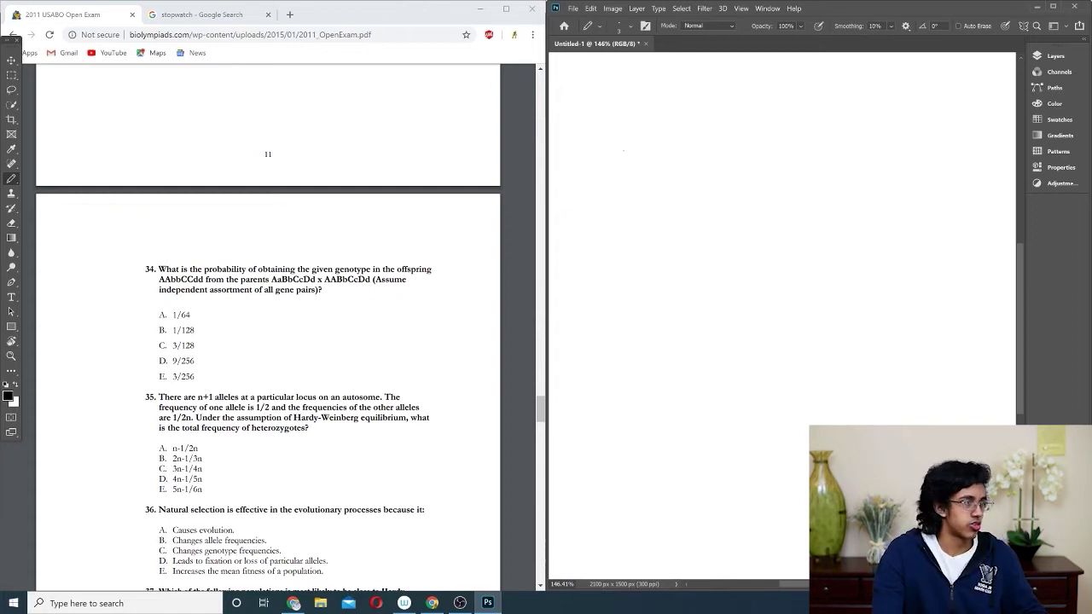
Handwrite the fraction n(n-1) over 2·2n, followed by a plus sign
left_click_drag(616, 129, 636, 159)
mouse_move(650, 108)
left_mouse_down()
mouse_move(667, 175)
mouse_move(693, 143)
left_mouse_up()
left_click_drag(701, 138, 712, 152)
left_click_drag(693, 110, 730, 160)
left_click_drag(618, 183, 748, 161)
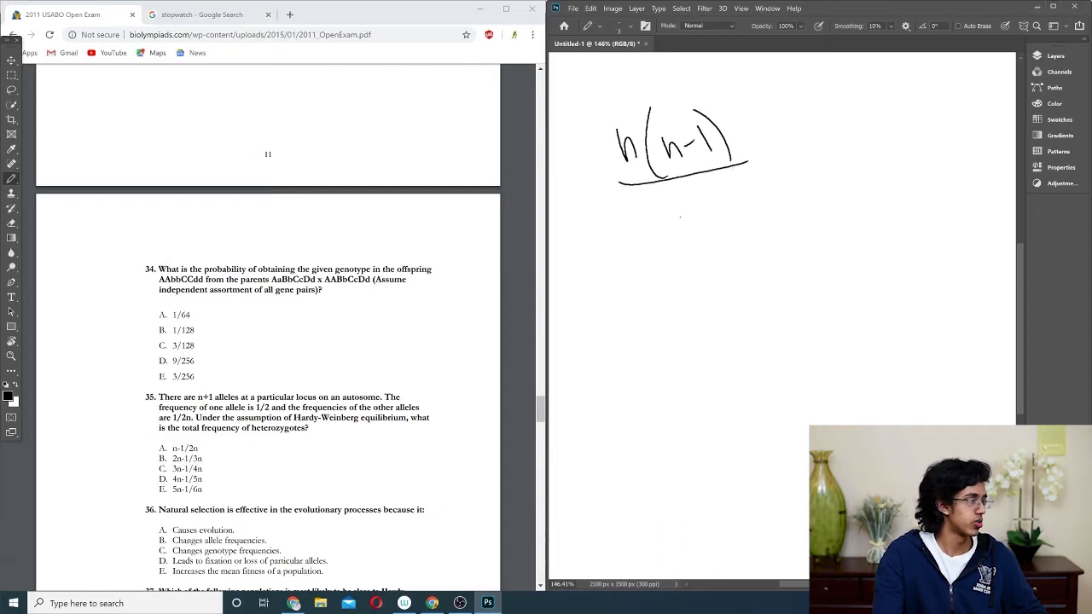
mouse_move(650, 211)
left_mouse_down()
mouse_move(678, 239)
mouse_move(746, 221)
left_mouse_up()
left_click(679, 221)
left_click_drag(762, 168, 782, 164)
left_click_drag(773, 157, 776, 180)
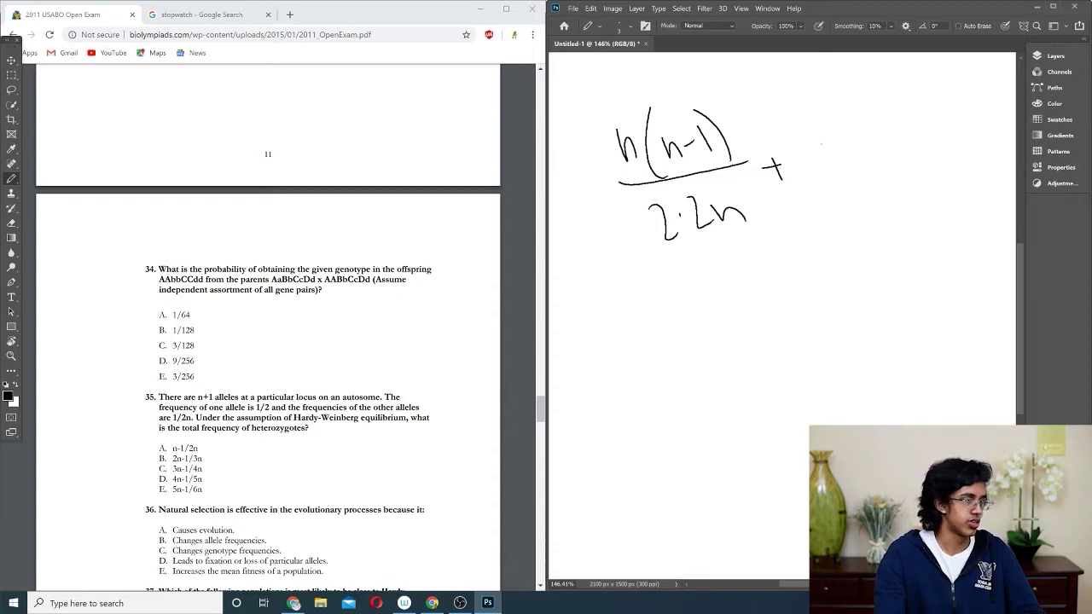
Write the second fraction 2n over 2·2n and insert the missing n into the first fraction's denominator
mouse_move(821, 121)
left_mouse_down()
mouse_move(824, 145)
mouse_move(844, 143)
left_mouse_up()
left_click_drag(851, 139, 876, 138)
left_click_drag(819, 169, 885, 151)
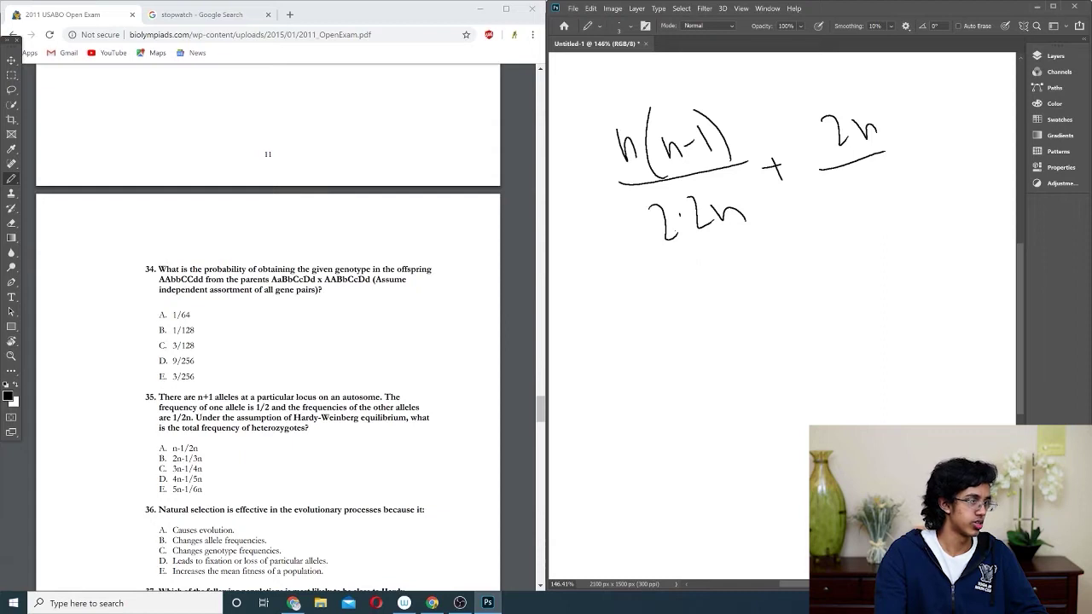
left_click_drag(676, 242, 683, 241)
mouse_move(826, 186)
left_mouse_down()
mouse_move(854, 206)
mouse_move(920, 182)
left_mouse_up()
left_click(858, 190)
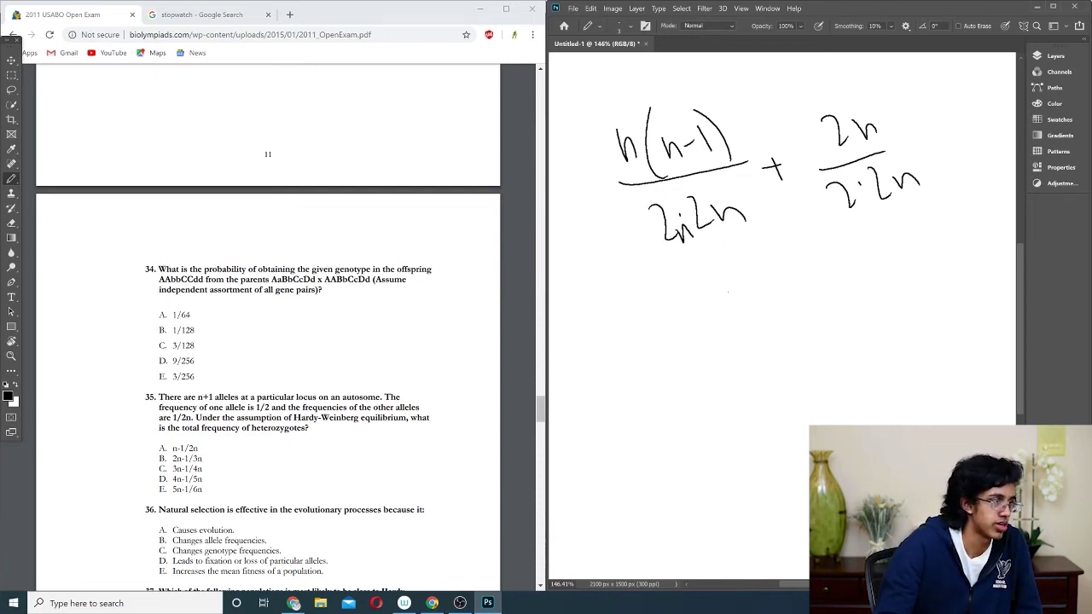
Handwrite the combined fraction n² - n + 2n² over 4n² beneath the two fractions
mouse_move(672, 304)
left_mouse_down()
mouse_move(696, 324)
mouse_move(702, 302)
left_mouse_up()
left_click_drag(715, 308, 776, 314)
mouse_move(788, 299)
left_mouse_down()
mouse_move(802, 295)
mouse_move(798, 309)
left_mouse_up()
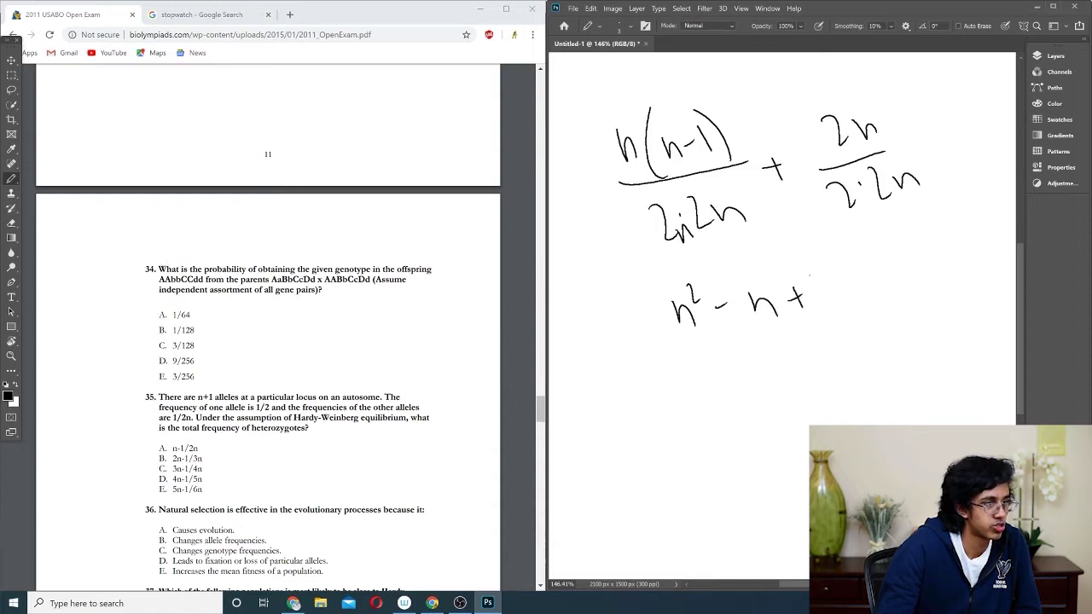
mouse_move(815, 261)
left_mouse_down()
mouse_move(835, 260)
mouse_move(859, 302)
mouse_move(890, 294)
left_mouse_up()
left_click_drag(885, 265, 894, 271)
left_click_drag(655, 363, 851, 312)
left_click_drag(730, 368, 749, 404)
left_click_drag(752, 389, 801, 394)
left_click_drag(793, 362, 810, 369)
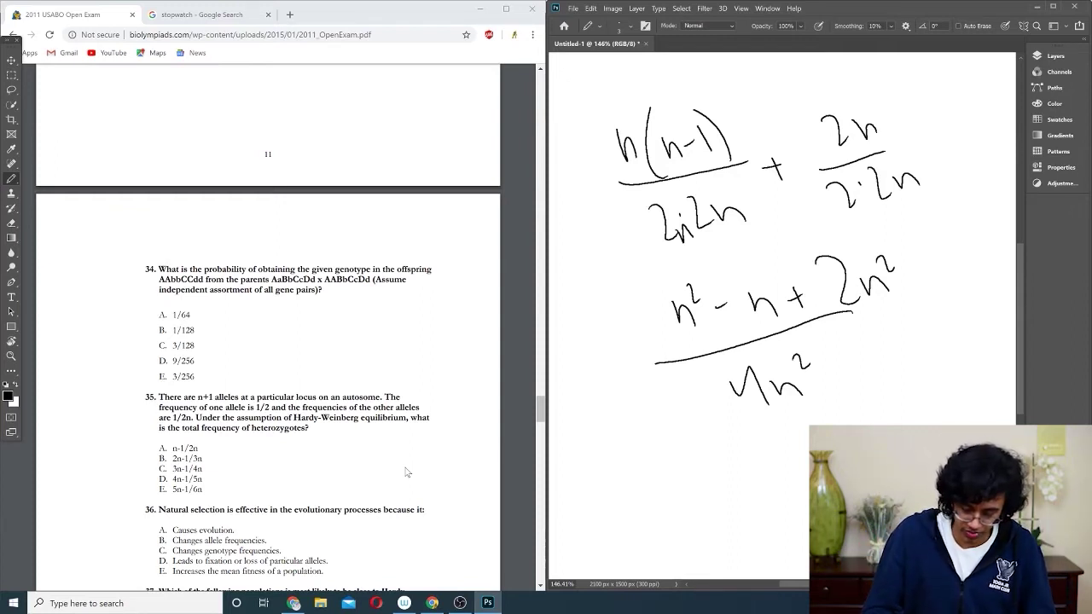
Read questions 36 to 39 in the exam PDF and highlight answer B of question 39 on insecticide resistance
scroll(296, 398, "down", 2)
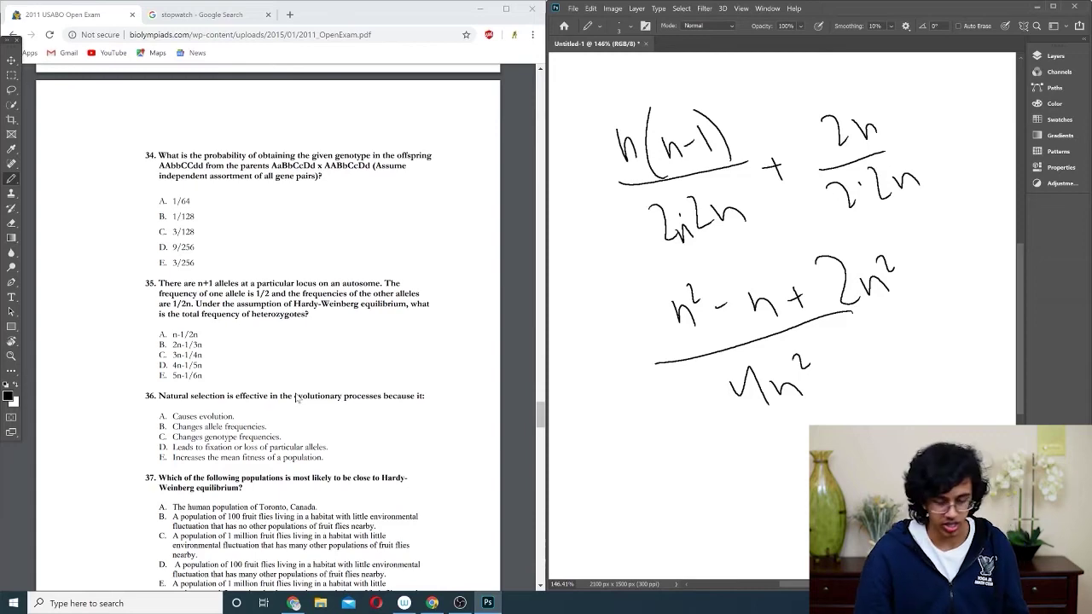
scroll(297, 397, "down", 2)
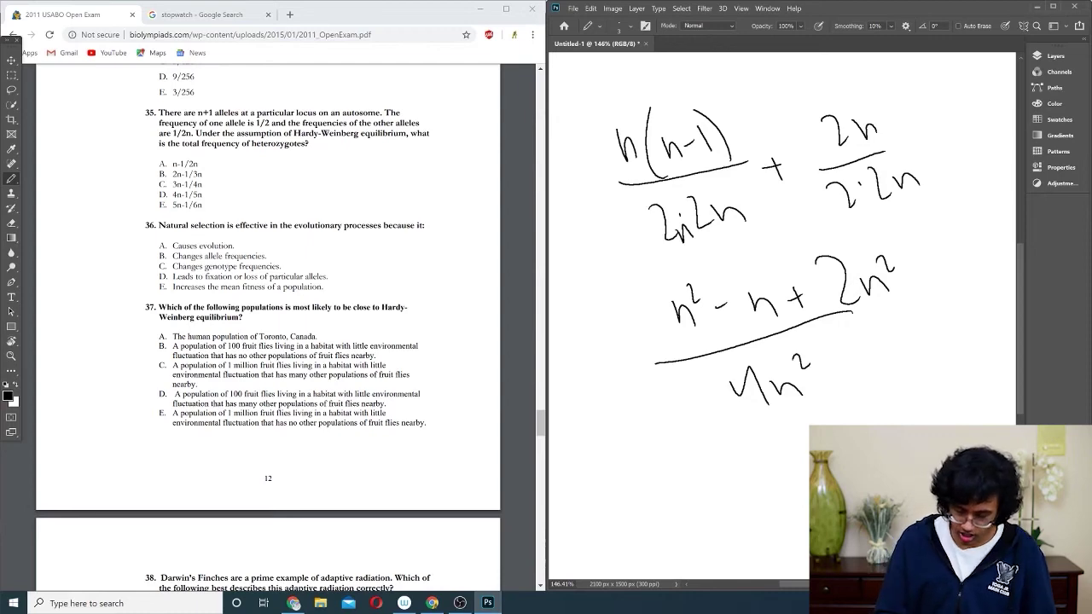
scroll(268, 324, "down", 4)
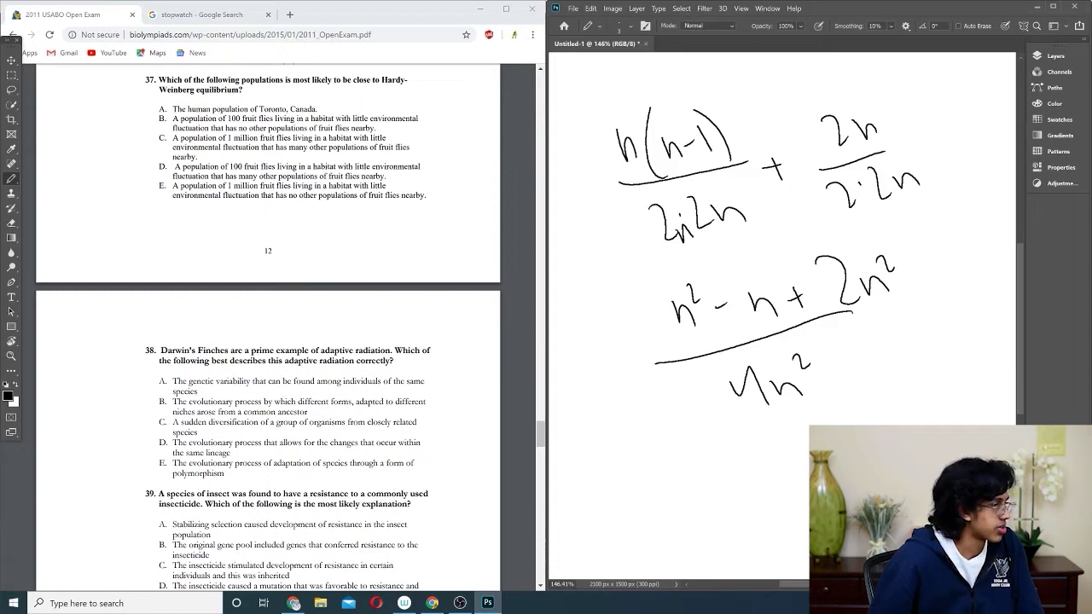
scroll(268, 328, "down", 3)
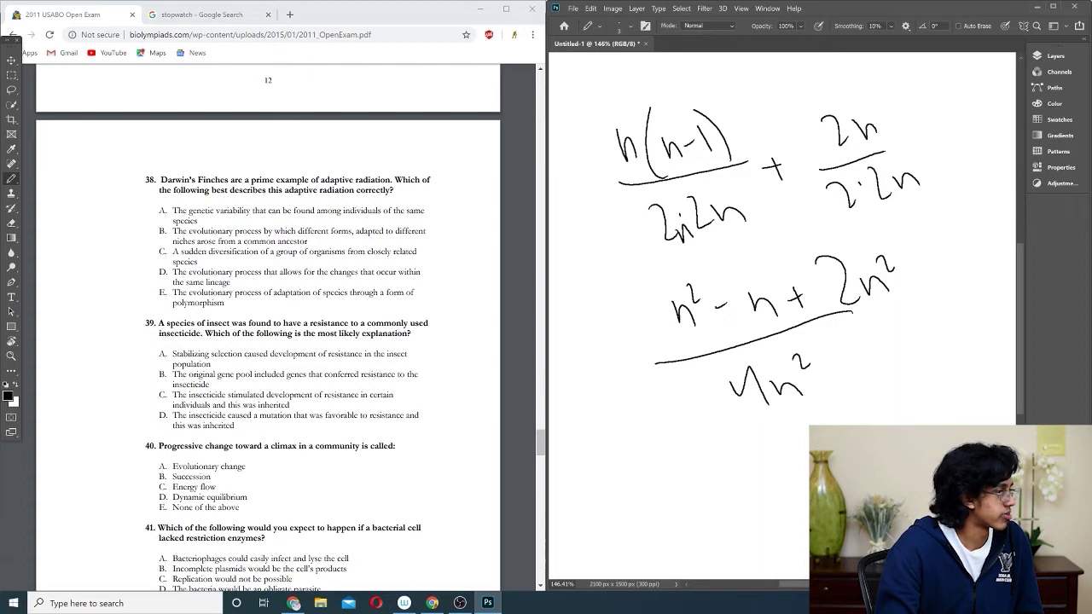
left_click_drag(172, 374, 211, 385)
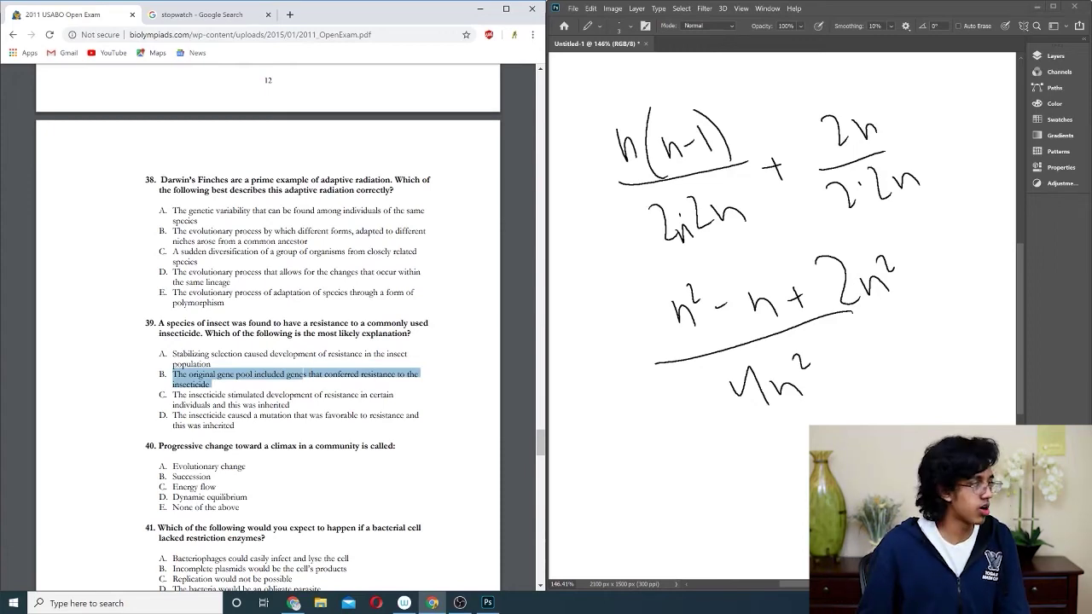
Read questions 40 to 48, from community succession through to the phylogenetic tree of green plants
scroll(268, 341, "down", 1)
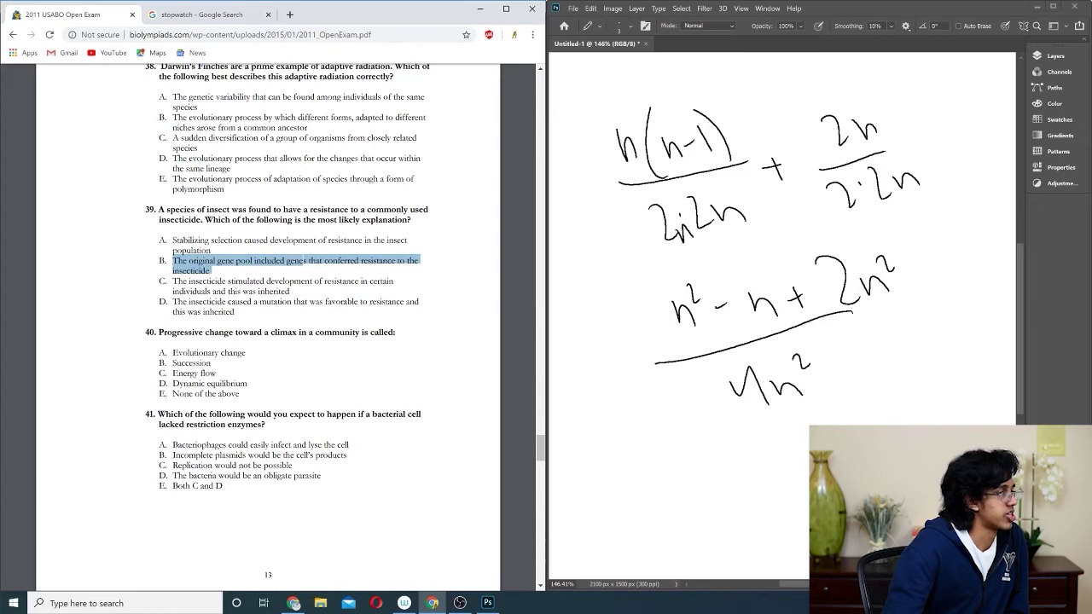
scroll(268, 324, "down", 1)
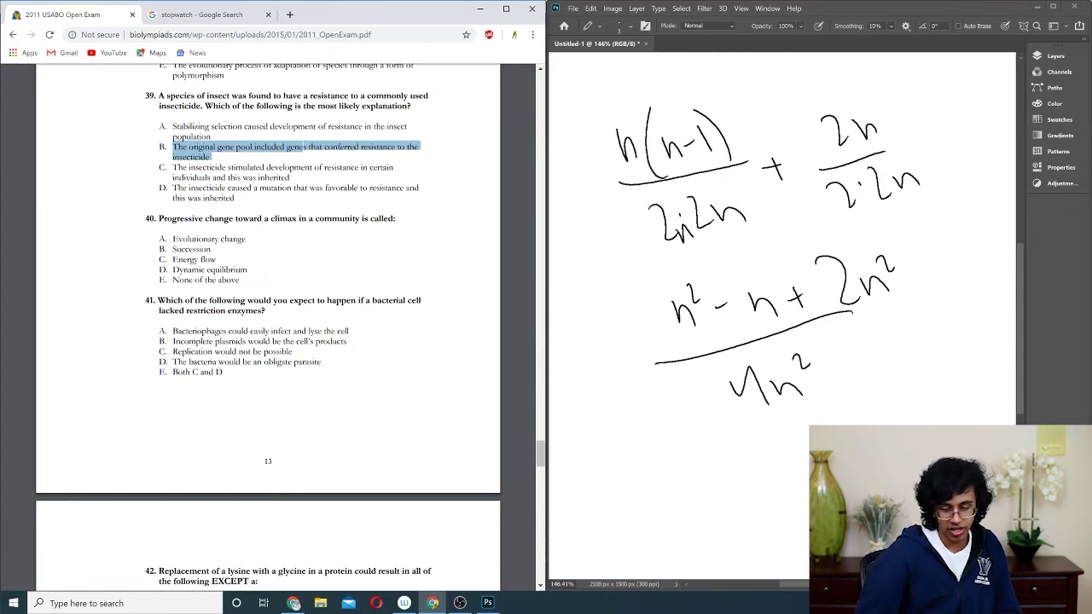
scroll(322, 314, "down", 3)
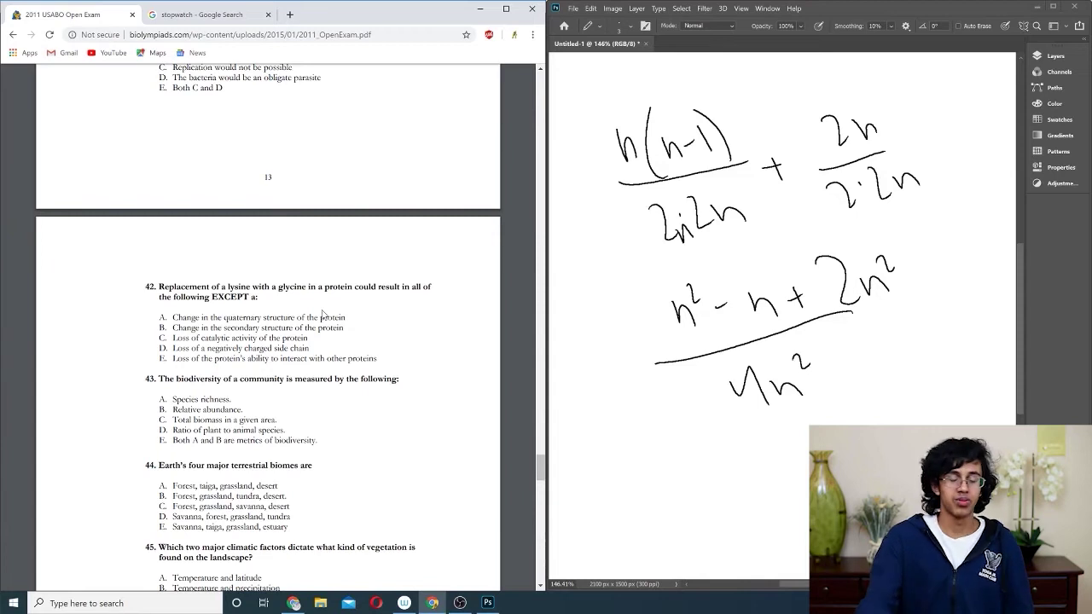
scroll(267, 341, "down", 2)
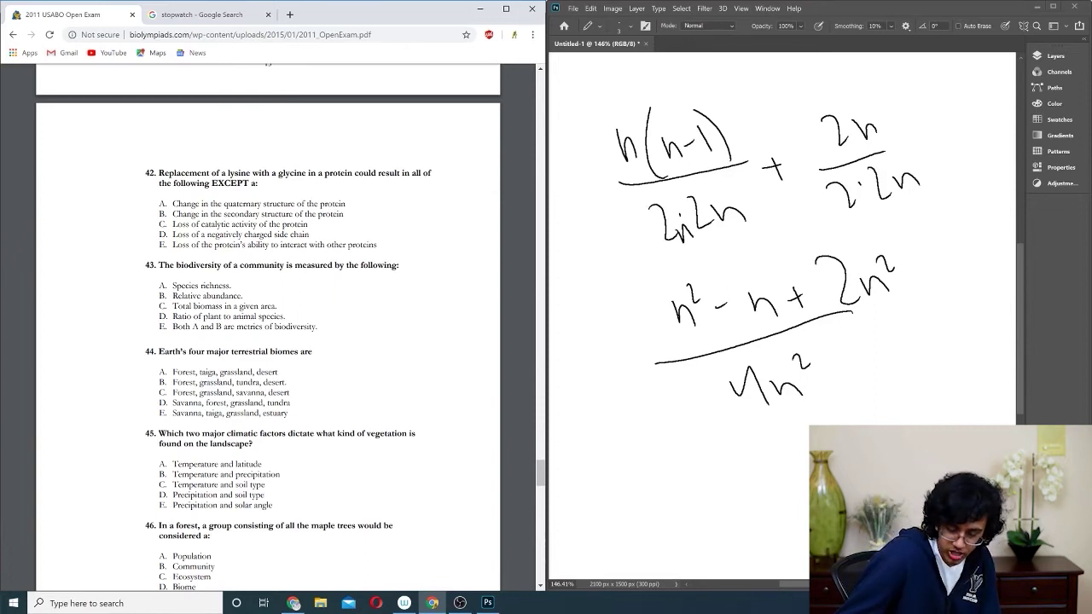
scroll(268, 342, "down", 2)
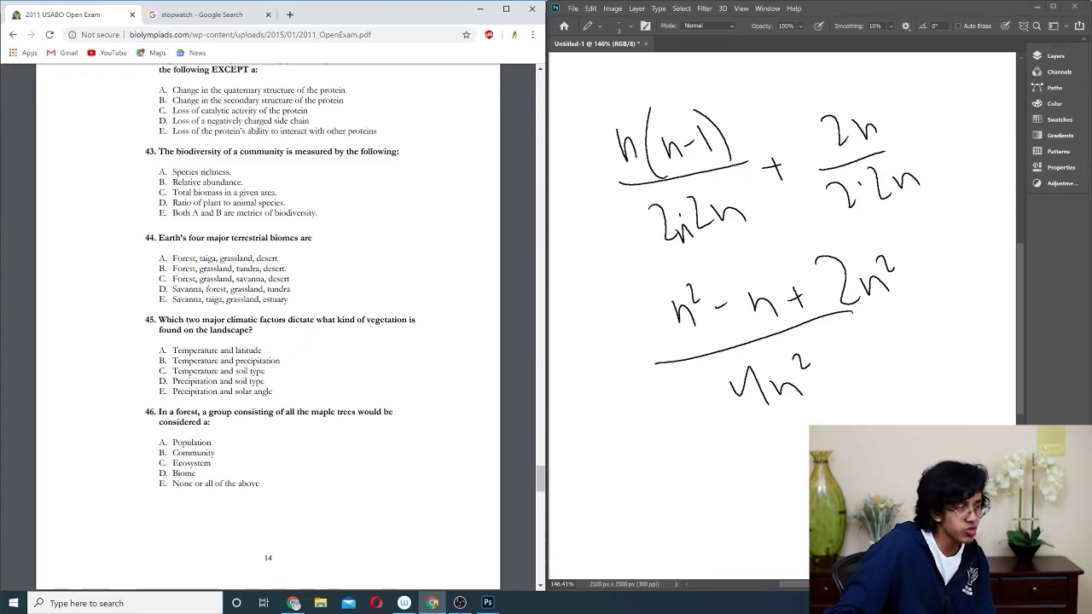
scroll(308, 383, "down", 3)
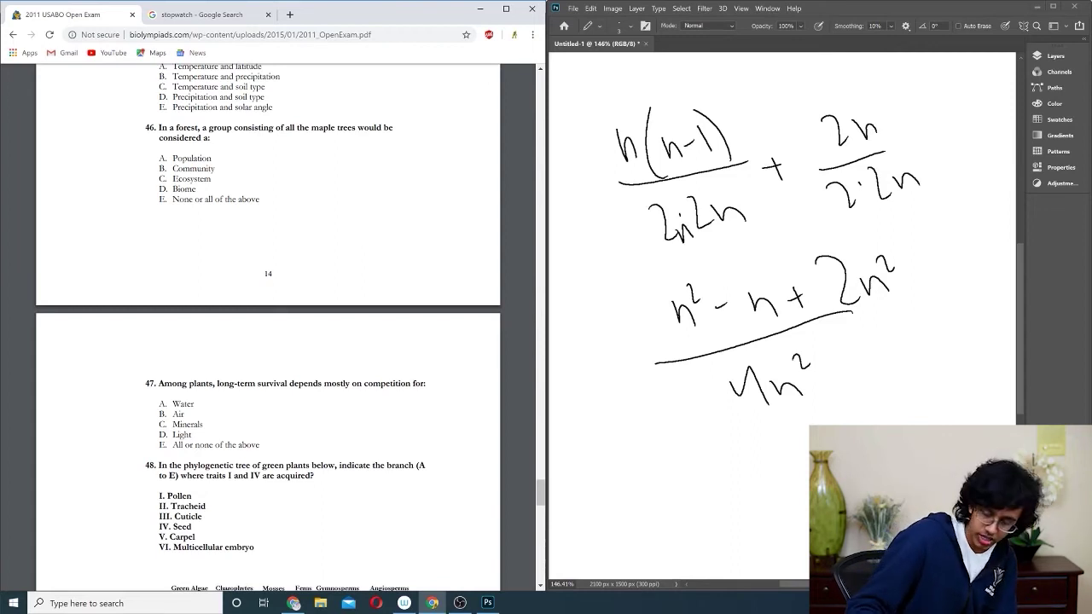
scroll(242, 371, "down", 3)
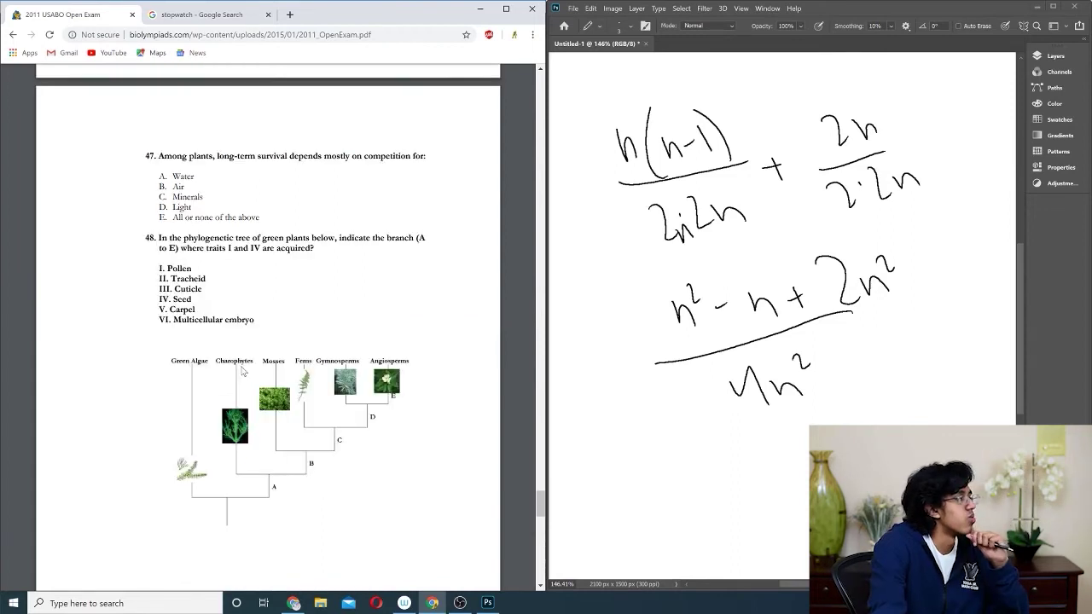
Read question 48 on the green plant tree and question 49 on the armadillo, highlighting statement V on body temperature regulation
scroll(242, 370, "down", 6)
scroll(242, 368, "up", 5)
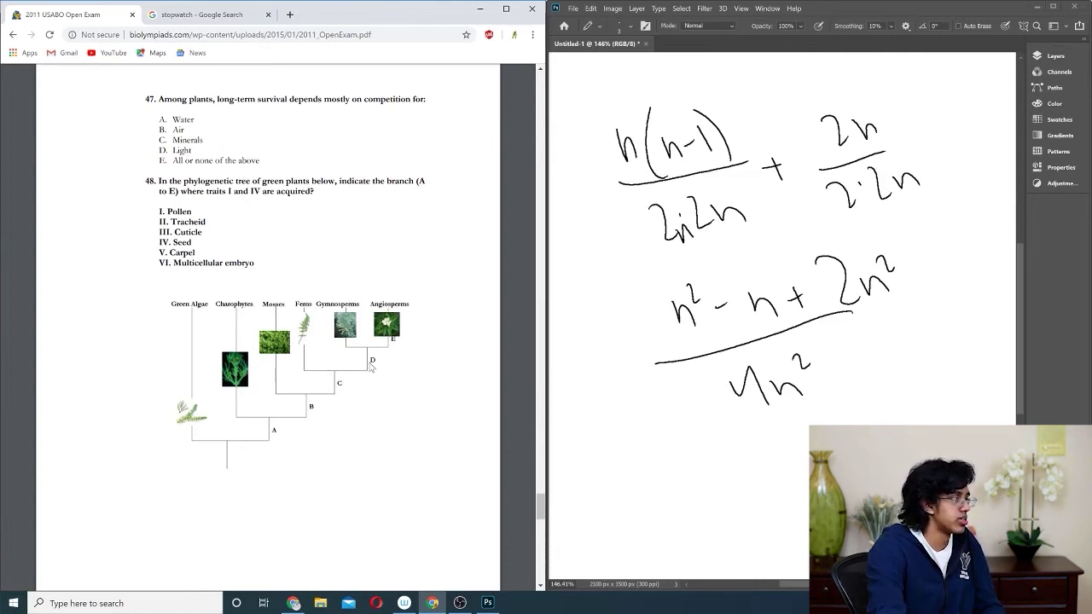
scroll(371, 365, "down", 5)
scroll(332, 330, "down", 2)
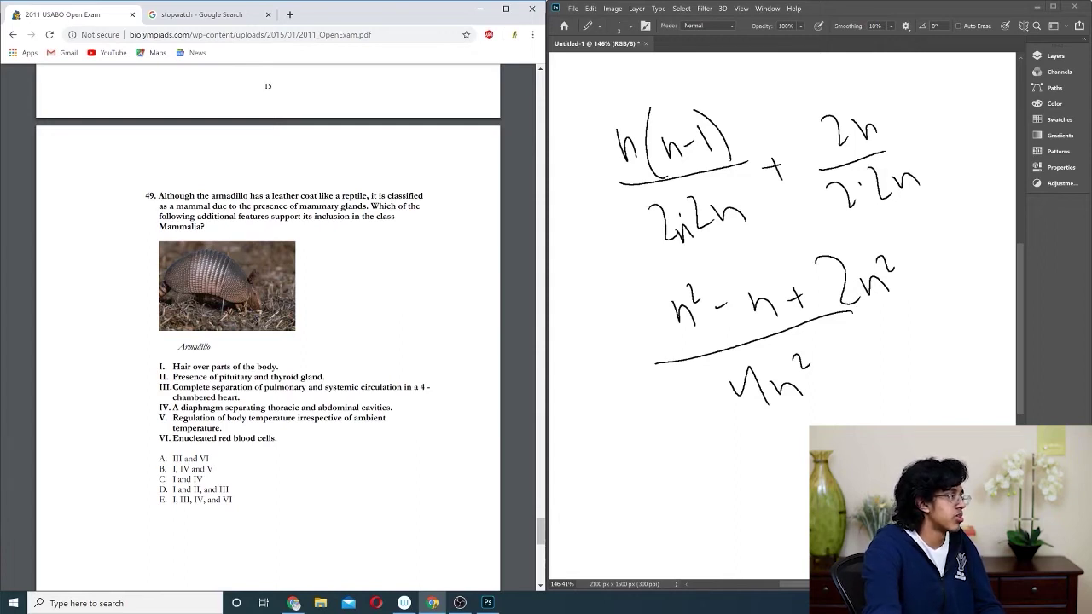
left_click_drag(327, 376, 172, 376)
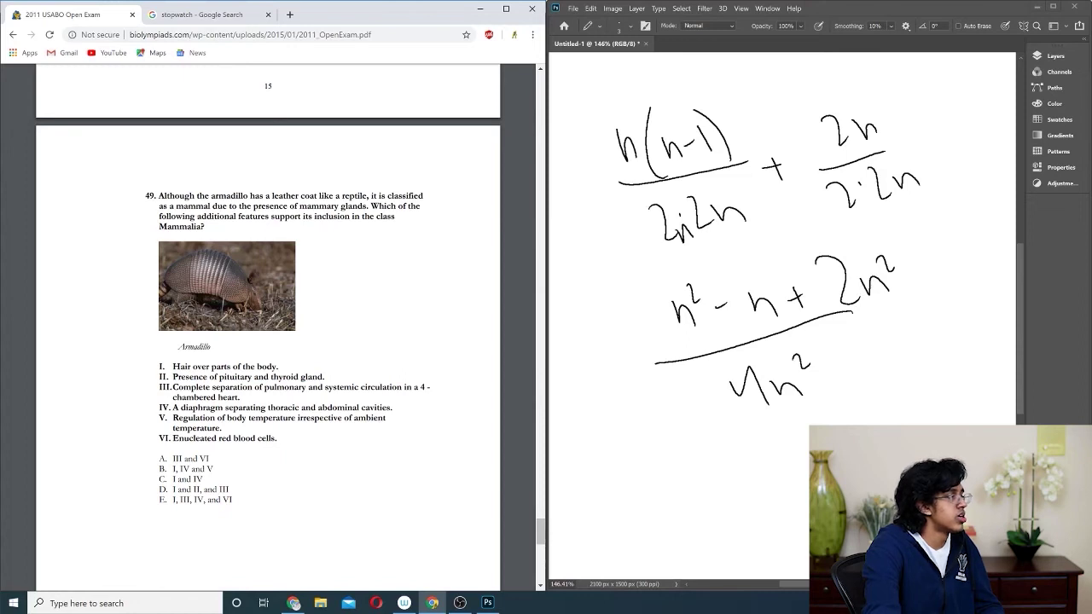
left_click_drag(212, 388, 239, 397)
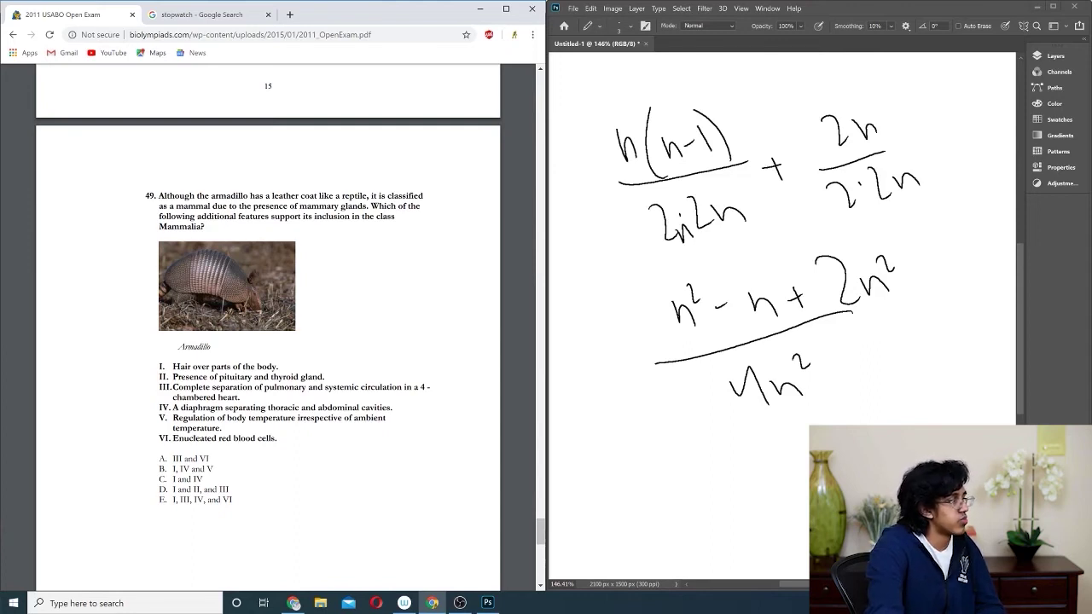
left_click_drag(172, 418, 222, 428)
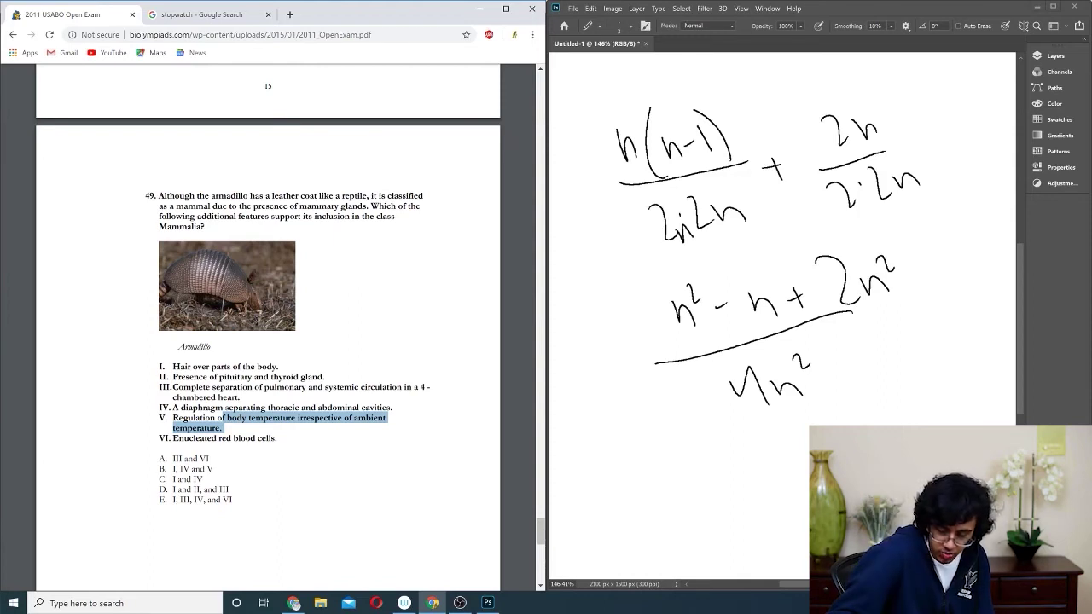
Read question 50 on the monkey cladogram and highlight part of its wording about the valid taxonomic group
scroll(172, 350, "down", 5)
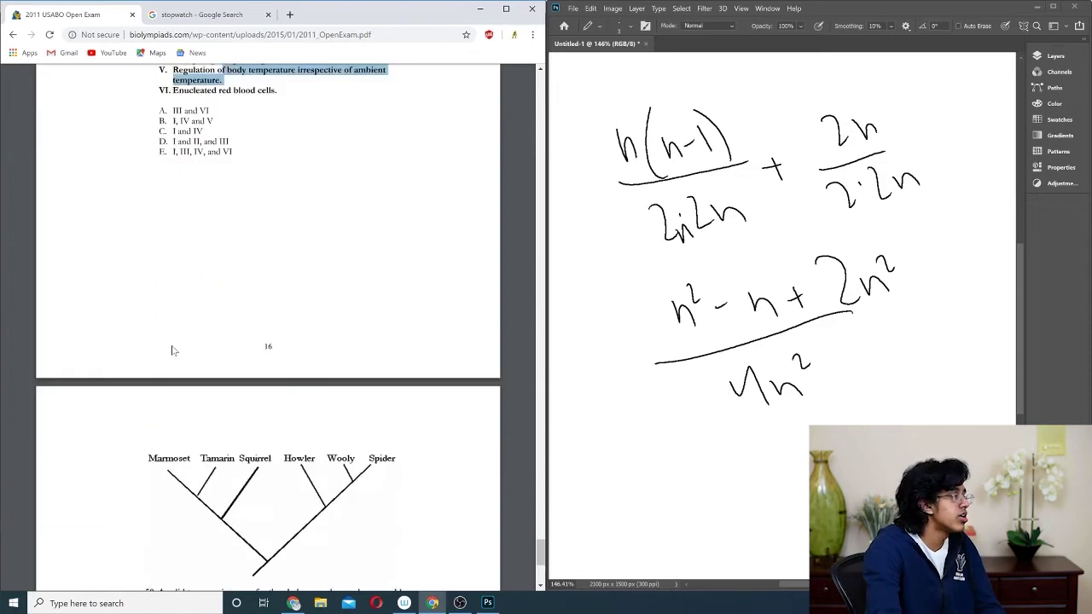
scroll(172, 349, "down", 2)
left_click_drag(230, 372, 299, 372)
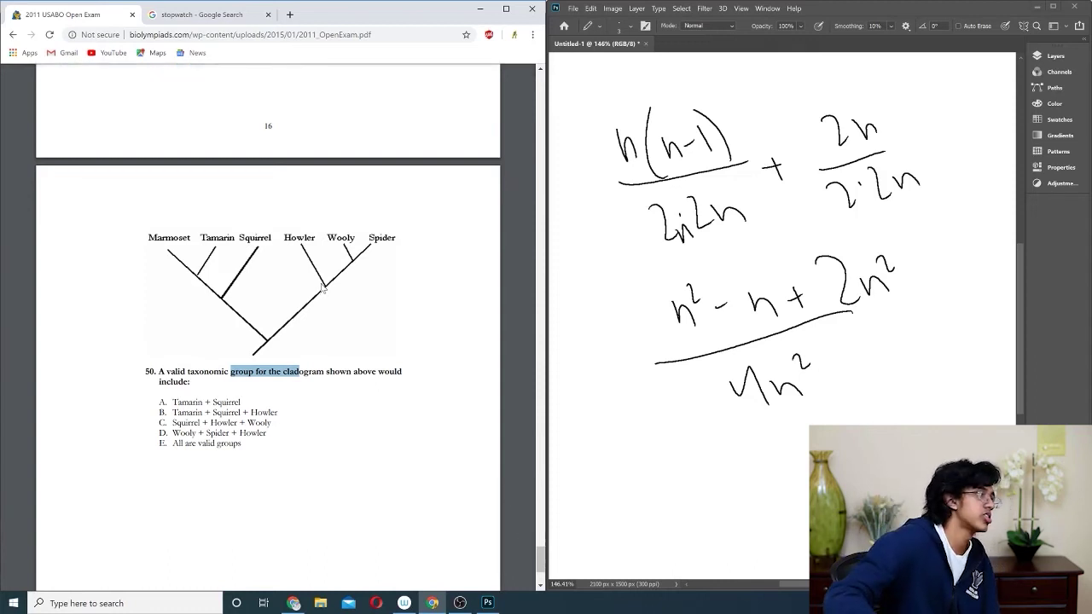
Stop the running stopwatch and return to the exam PDF
key("ctrl+Tab")
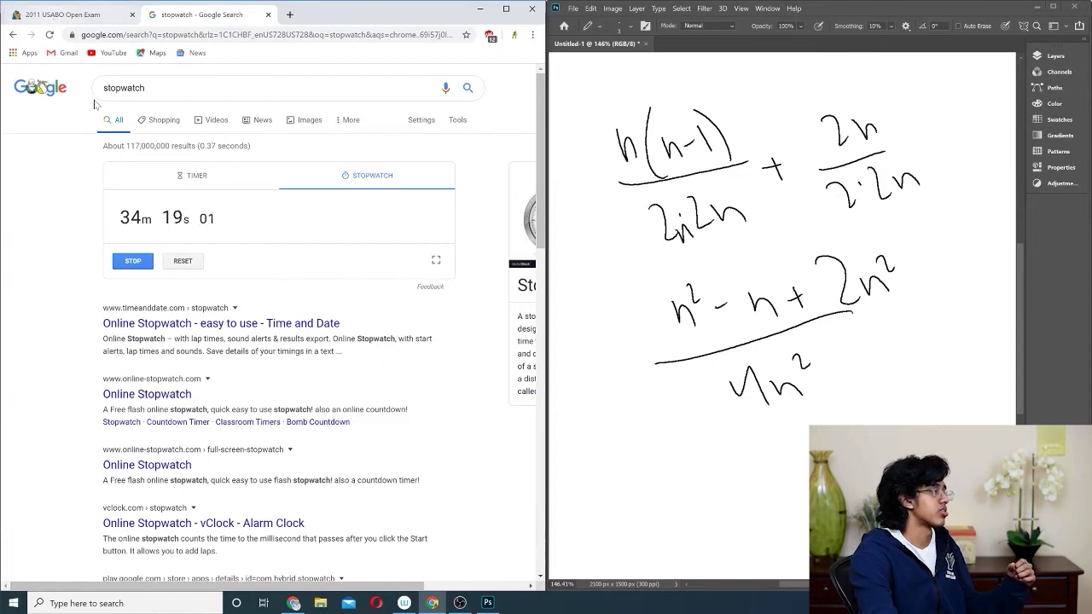
left_click(132, 260)
left_click(58, 15)
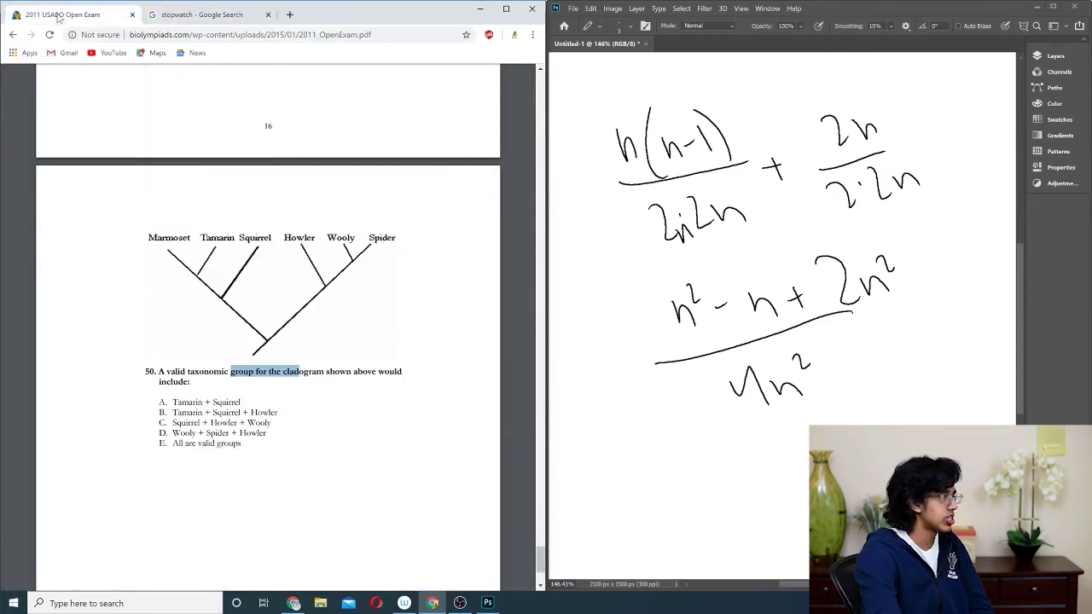
Open the USABO Open Exam 2011 Answer Key from the past papers list and read through its answers
key("alt+Left")
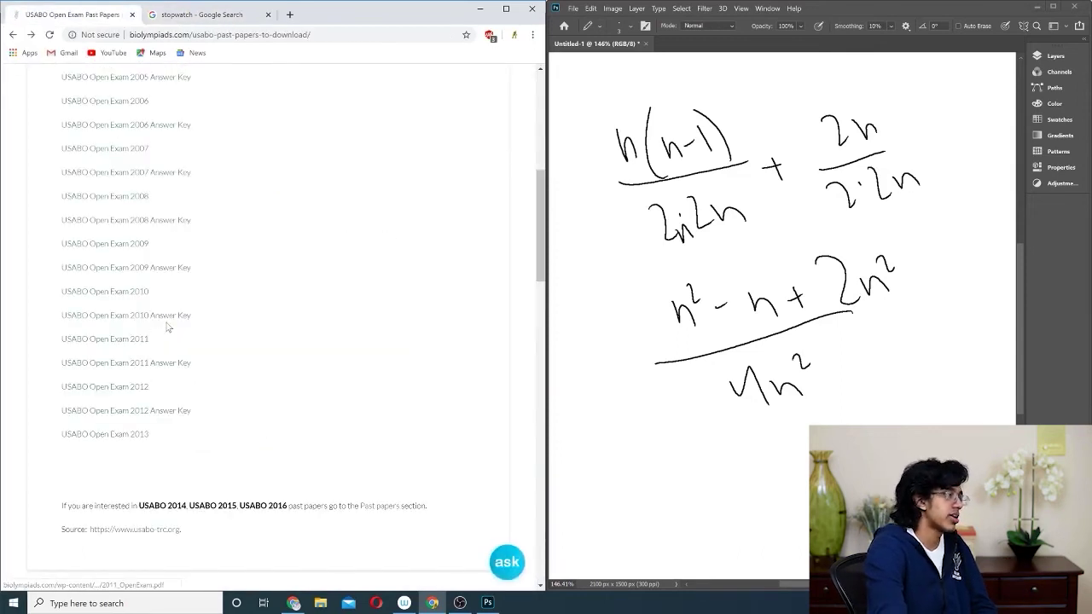
left_click(159, 362)
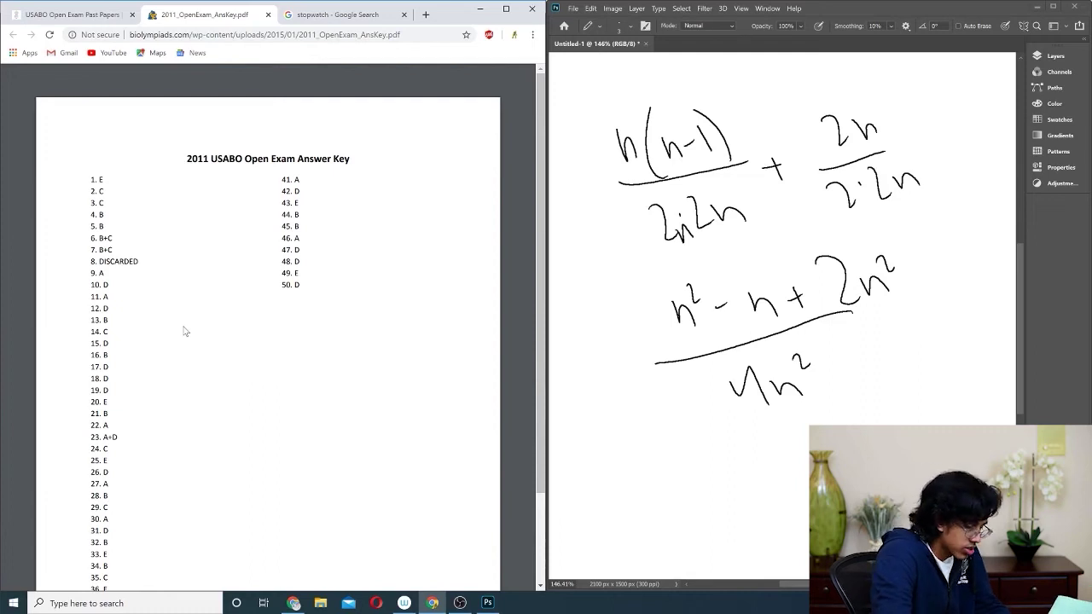
scroll(175, 341, "down", 3)
scroll(183, 367, "up", 3)
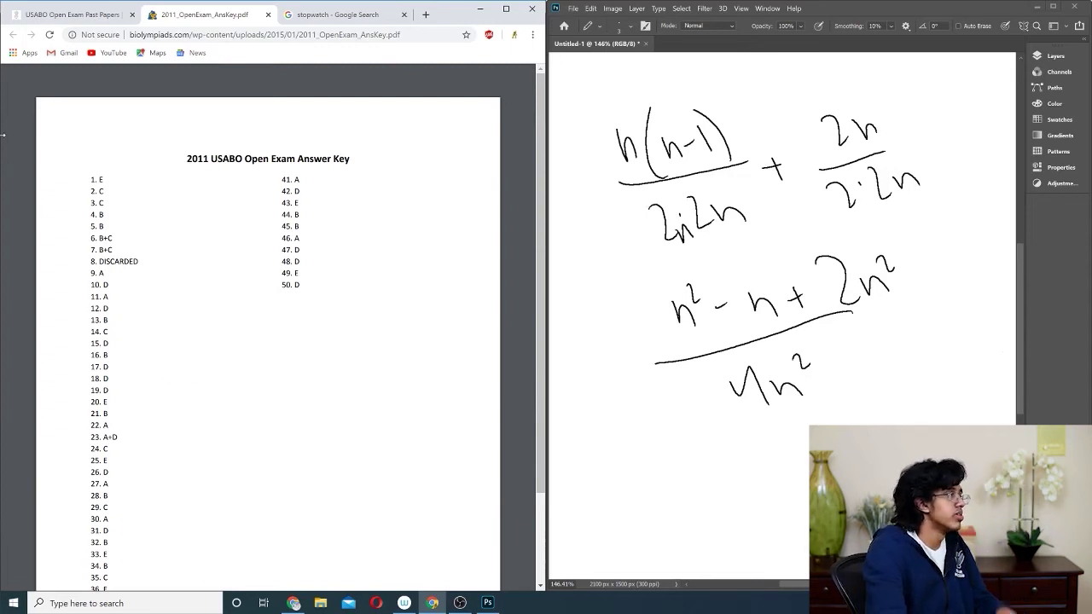
Reopen the 2011 exam paper and review it from question 1 to question 16, marking lipid statement 1 in question 3
key("ctrl+shift+Tab")
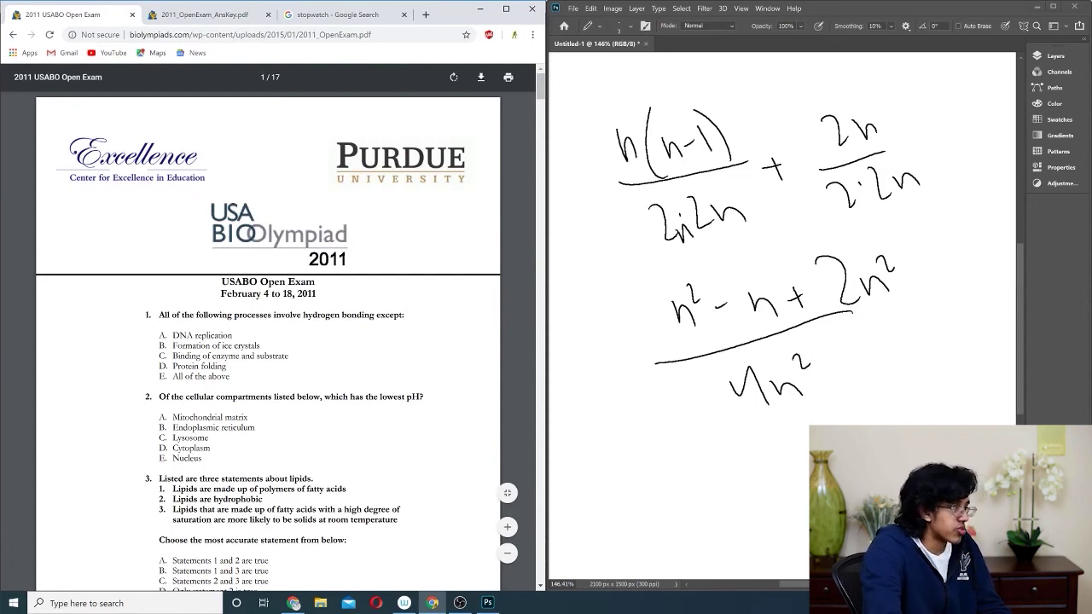
scroll(267, 342, "down", 3)
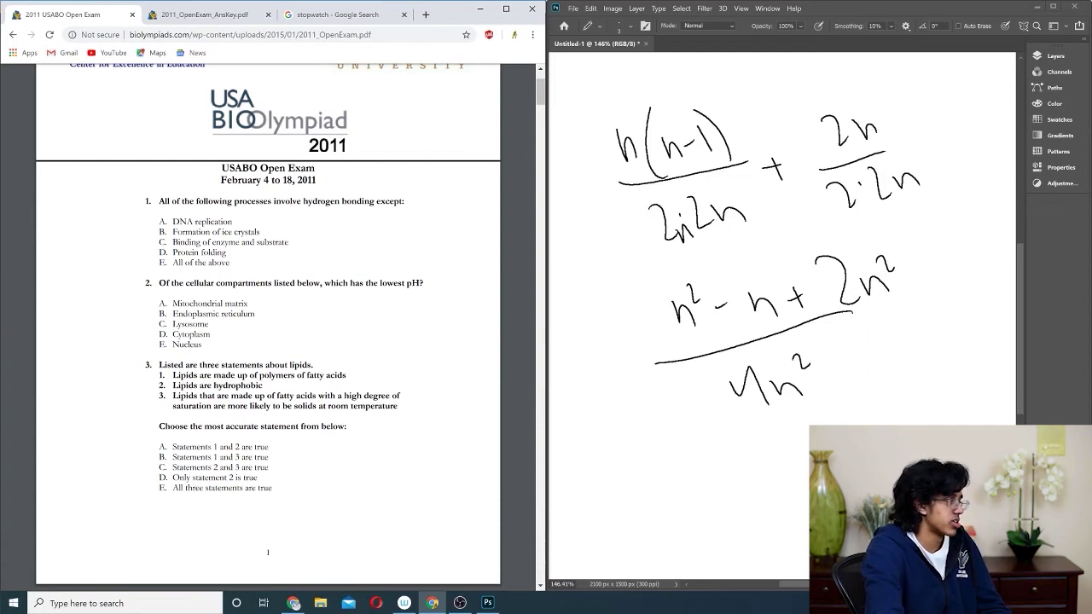
left_click_drag(346, 375, 162, 376)
scroll(267, 375, "down", 13)
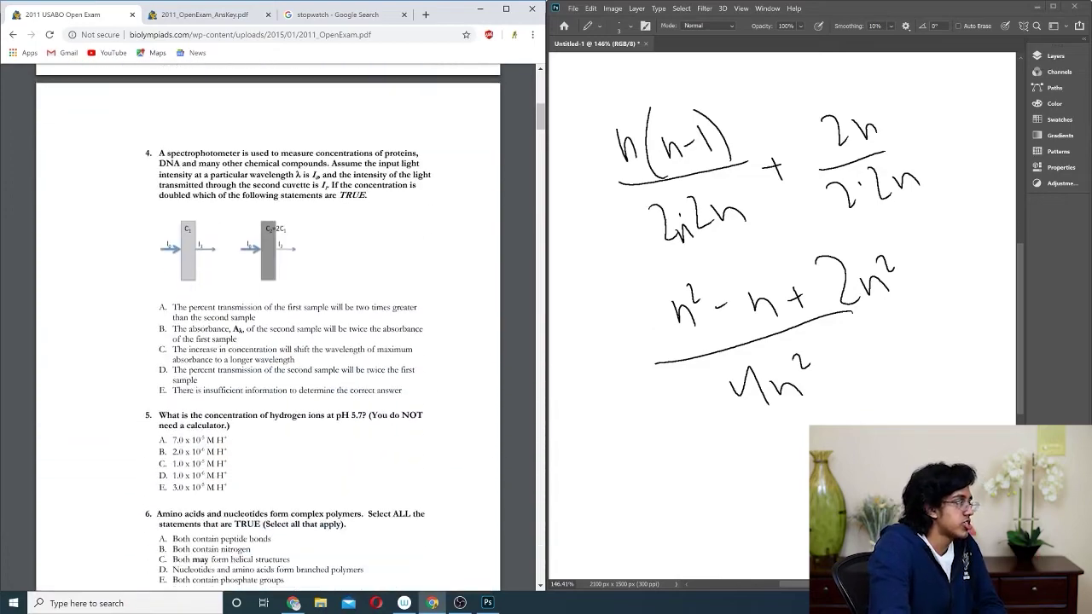
scroll(267, 324, "down", 20)
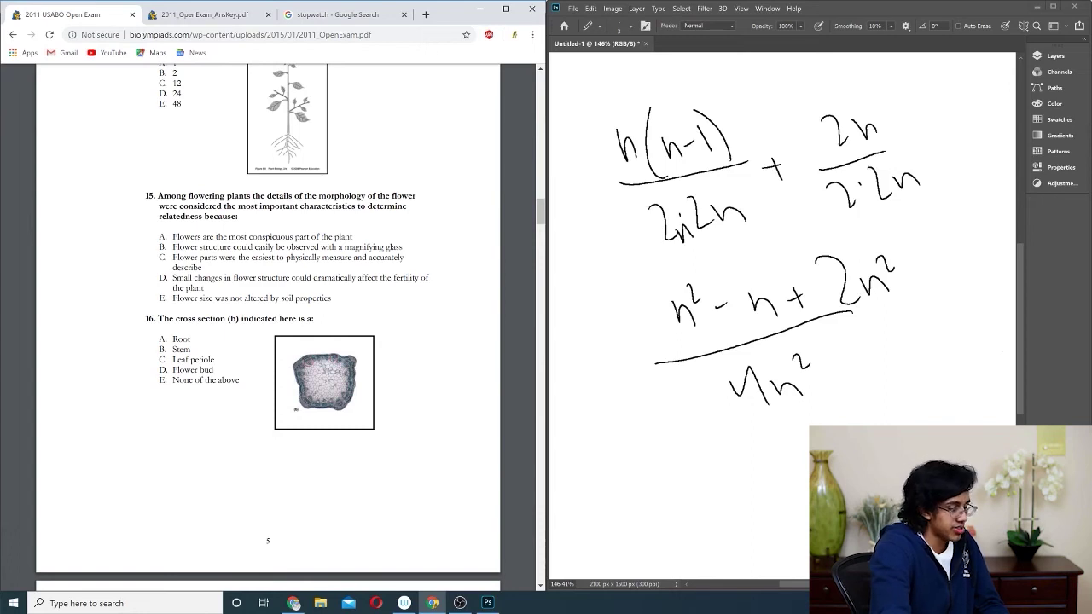
Check question 15 on flower morphology against the answer key, marking option D in the exam
left_click(204, 15)
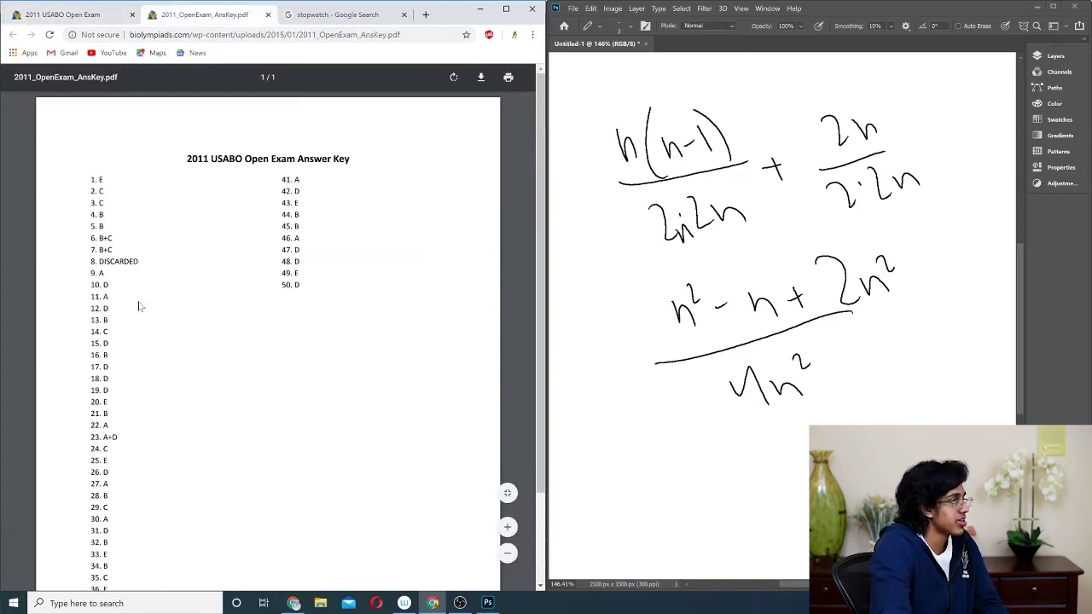
left_click(80, 14)
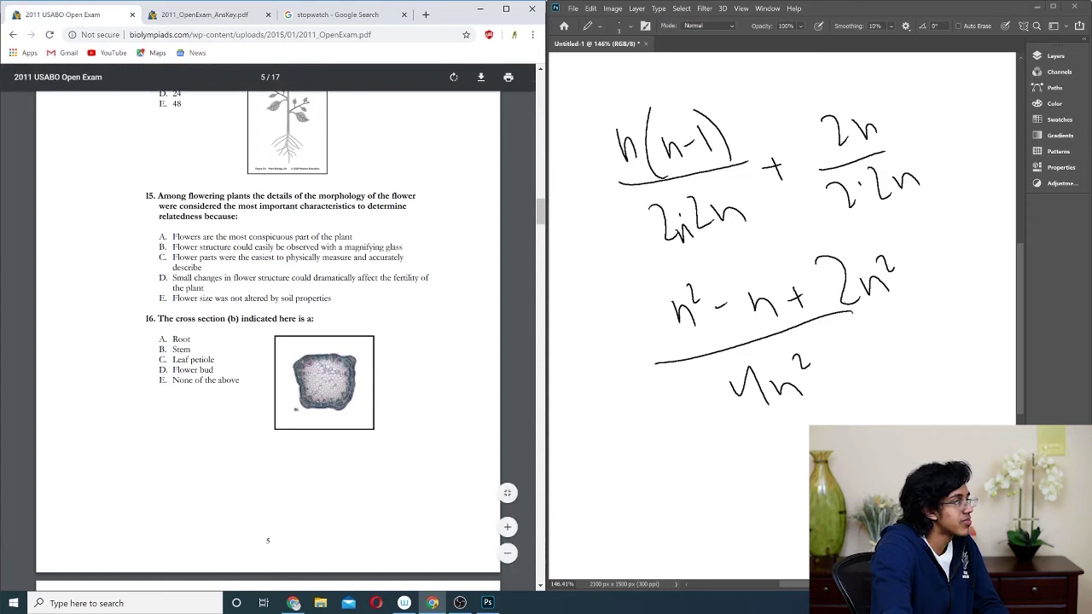
triple_click(204, 286)
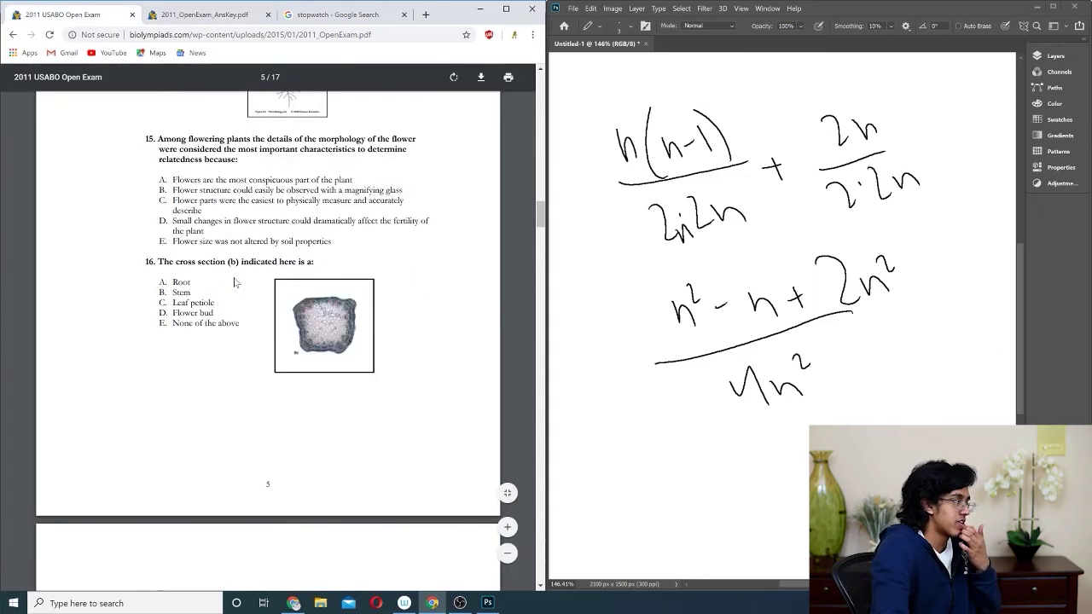
Review questions 17 to 19 in the exam and compare them with the answer key
scroll(235, 283, "down", 3)
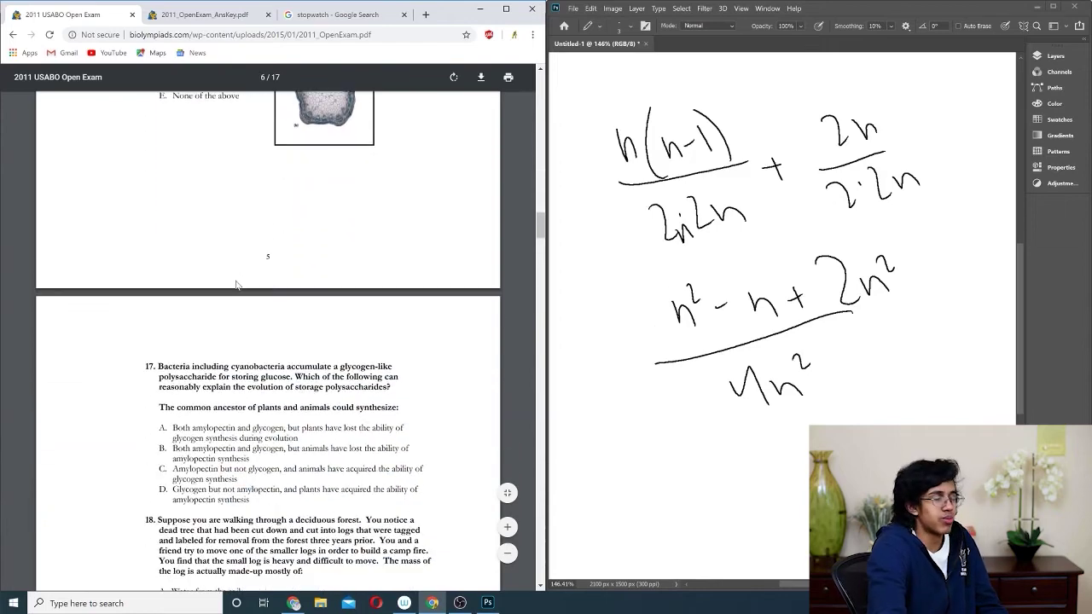
scroll(236, 286, "down", 1)
scroll(235, 287, "down", 4)
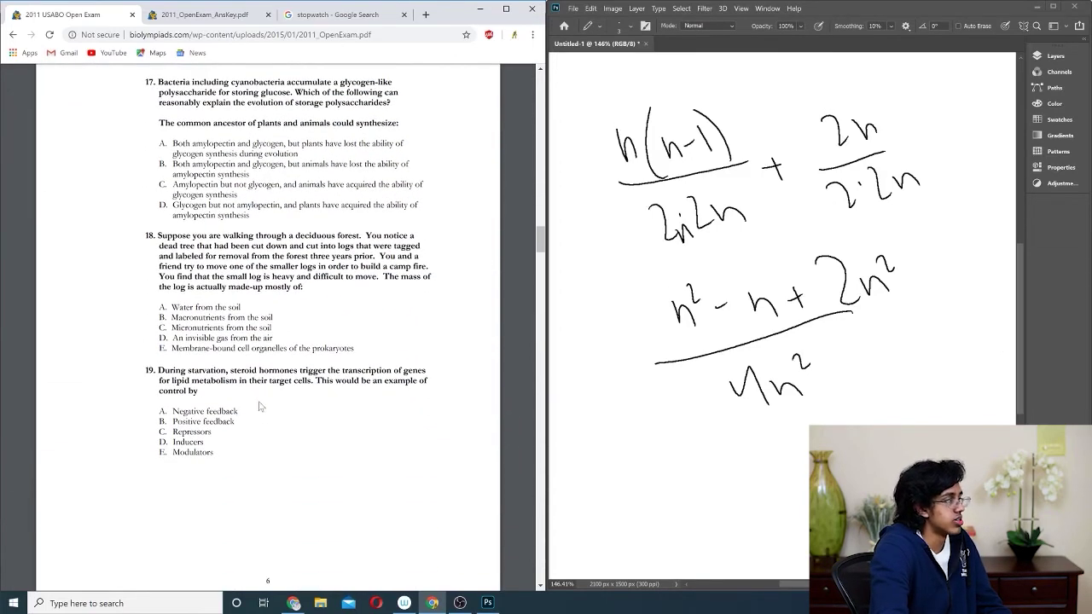
left_click(191, 18)
left_click(115, 16)
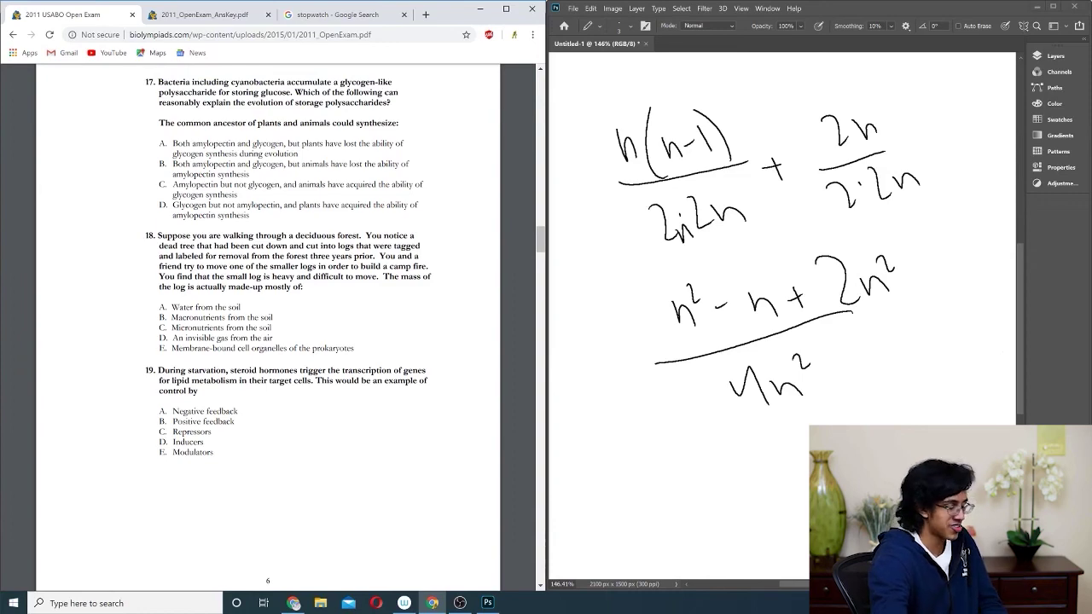
Review questions 23 to 26, looking up "adipose tissue" on Google for question 25 and consulting the answer key
scroll(268, 302, "down", 12)
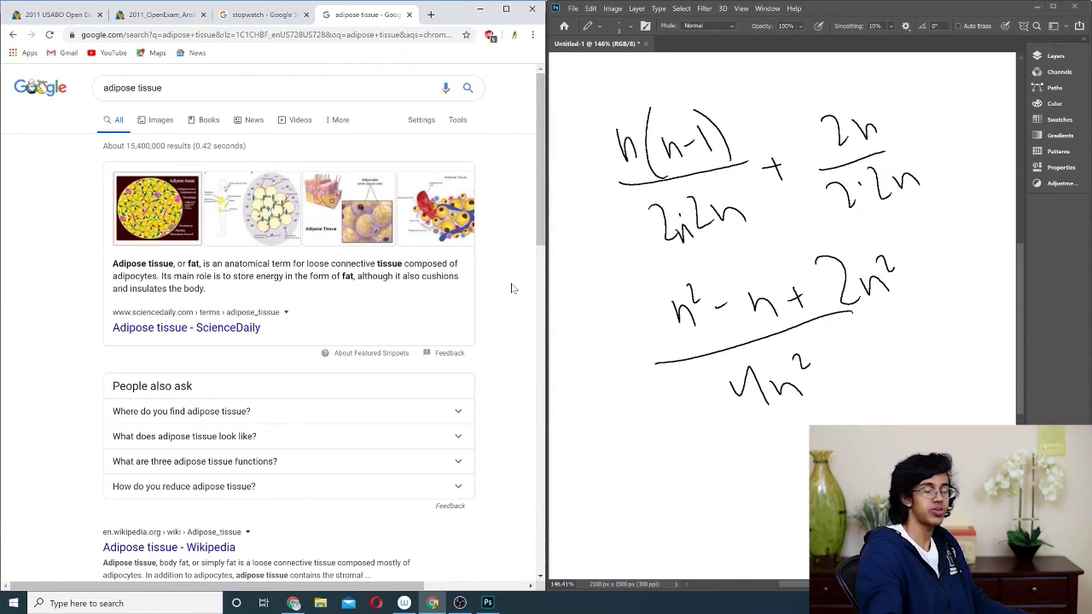
key("ctrl+w")
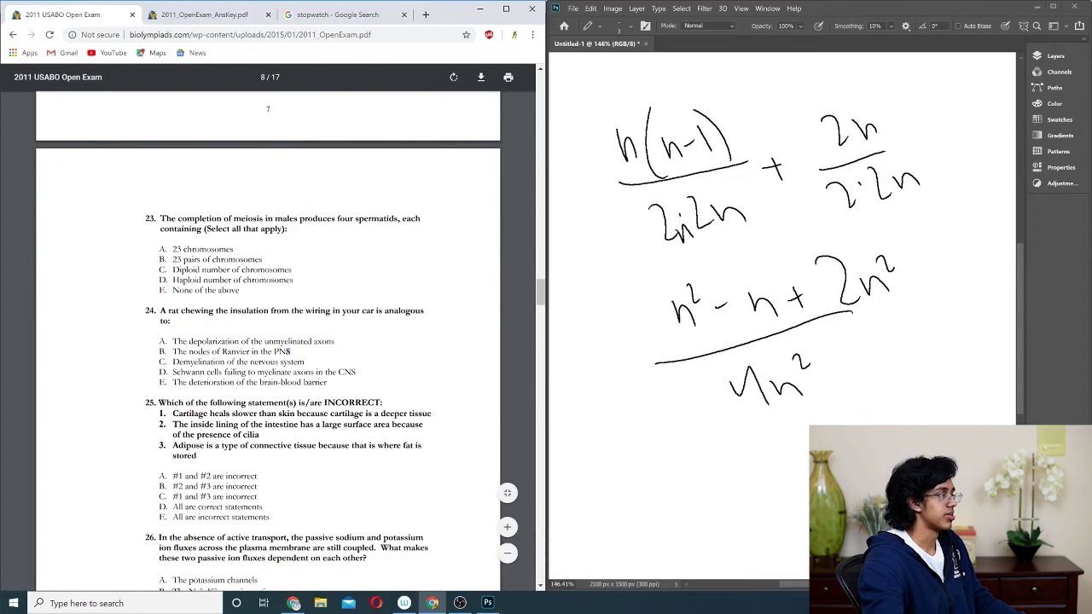
scroll(287, 238, "down", 3)
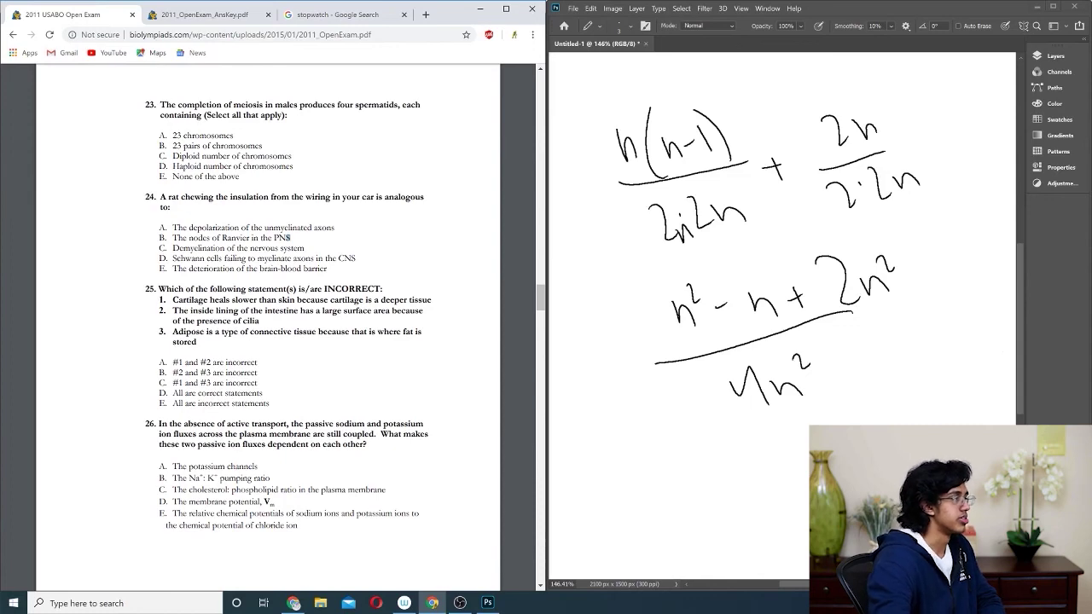
left_click(217, 17)
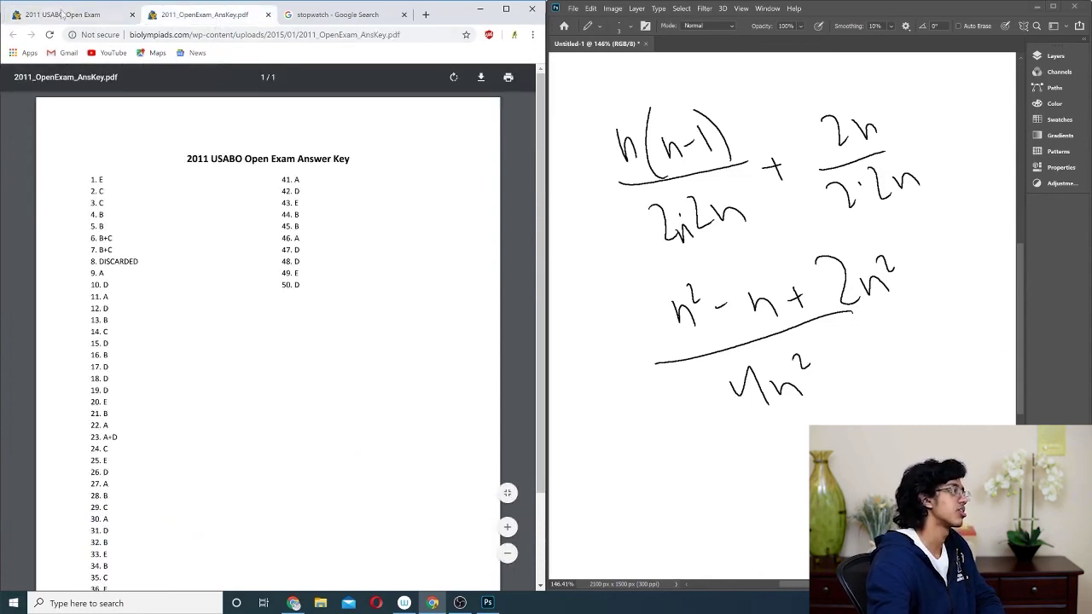
left_click(60, 14)
Check question 29 on endothermic fish against the answer key, marking Bluefin tuna, and move on to question 30
scroll(268, 325, "down", 2)
scroll(172, 246, "down", 4)
scroll(172, 246, "down", 7)
left_click(213, 24)
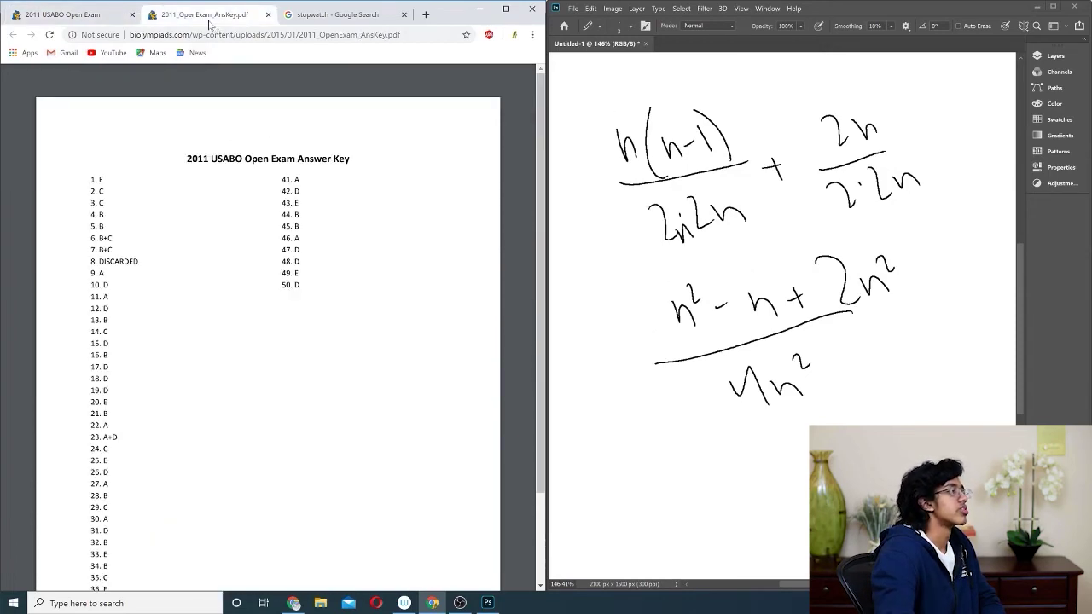
left_click(100, 15)
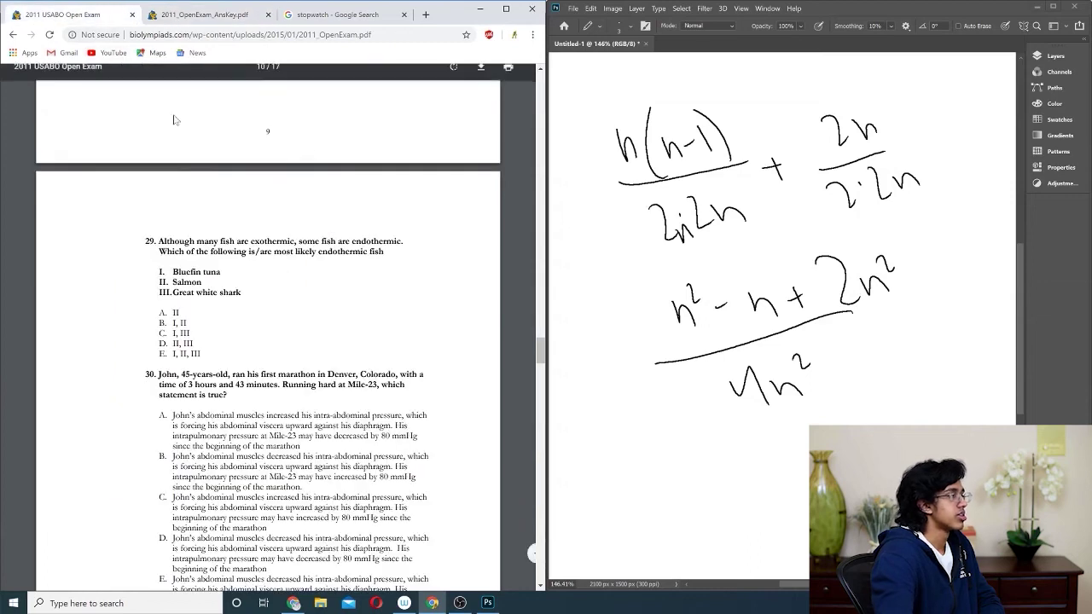
left_click_drag(224, 271, 172, 271)
left_click(172, 271)
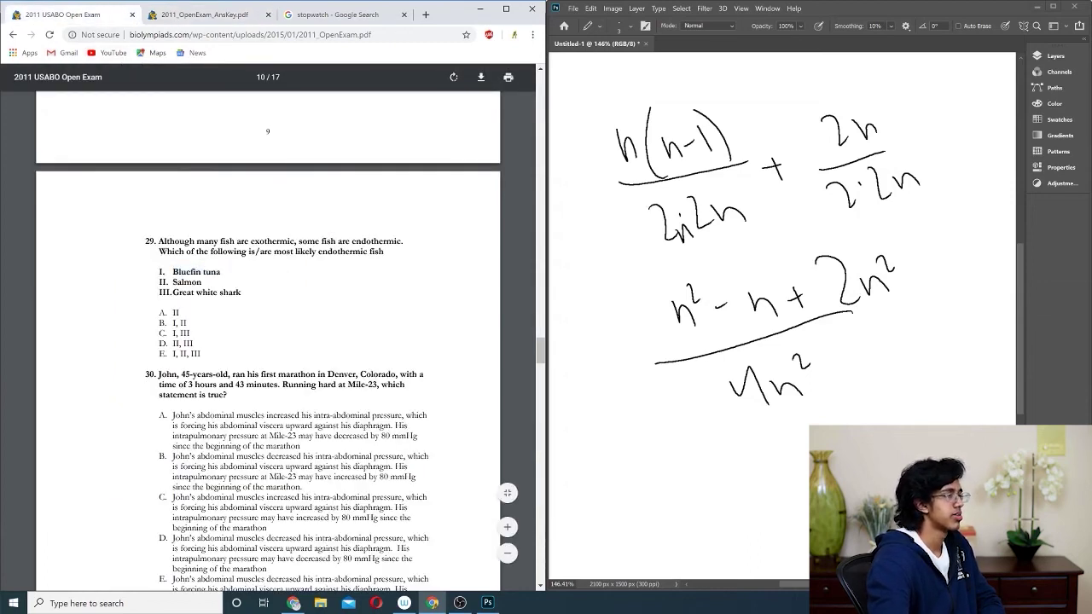
scroll(267, 341, "down", 1)
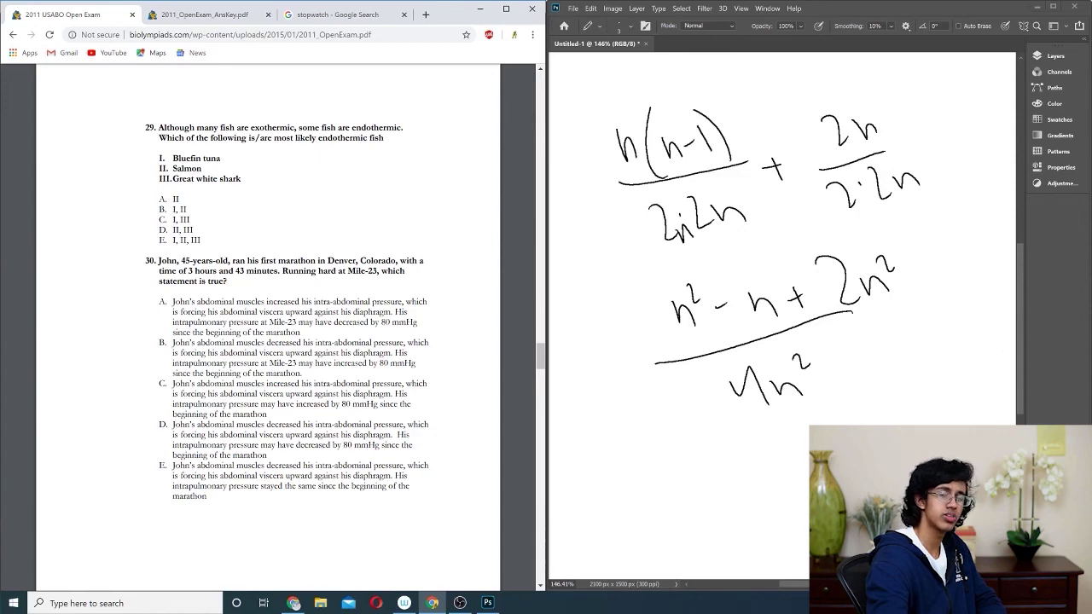
Revisit armadillo question 49, highlight statement V on body temperature, and compare the question with the answer key
scroll(345, 324, "down", 4)
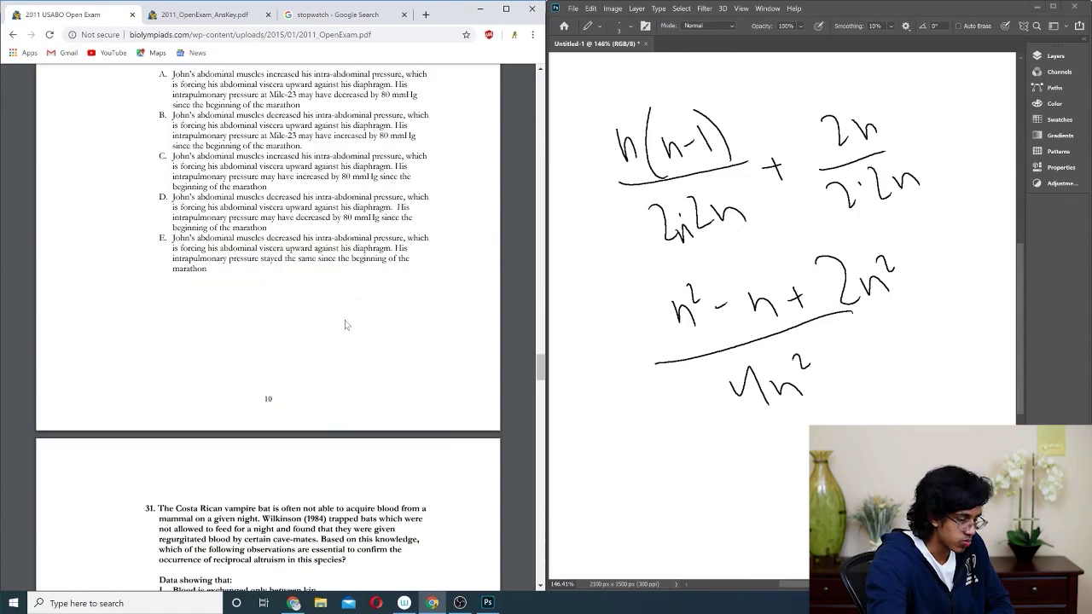
scroll(345, 324, "down", 20)
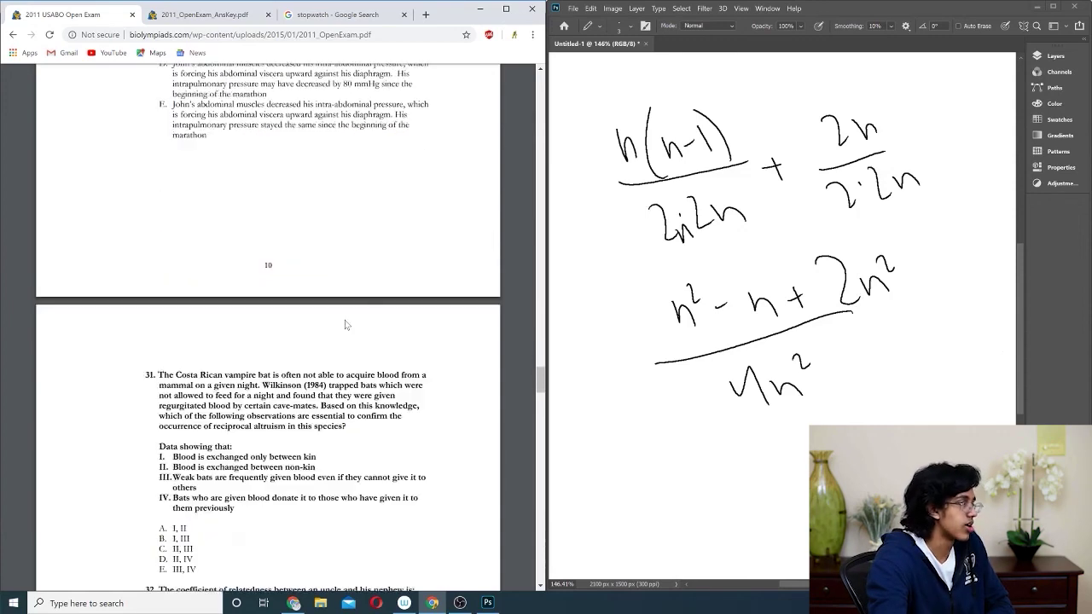
scroll(345, 324, "down", 20)
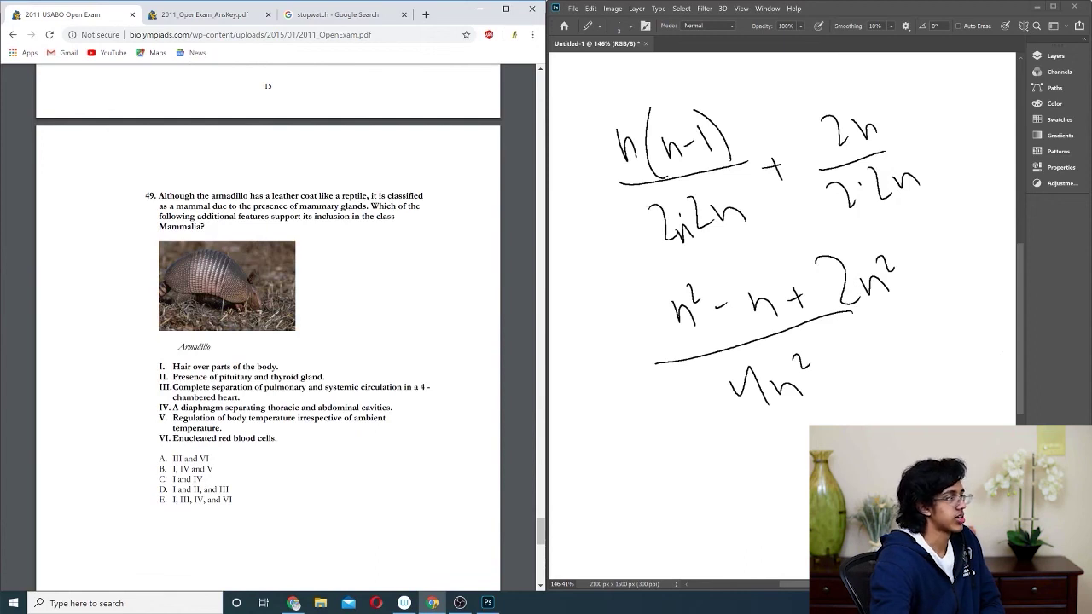
left_click_drag(288, 417, 220, 428)
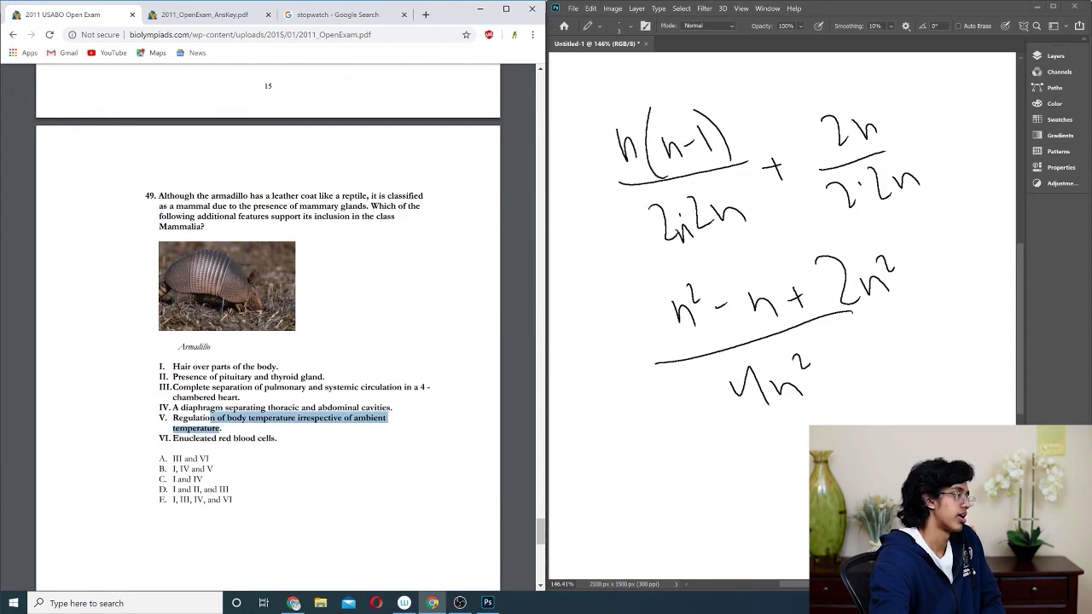
left_click(220, 428)
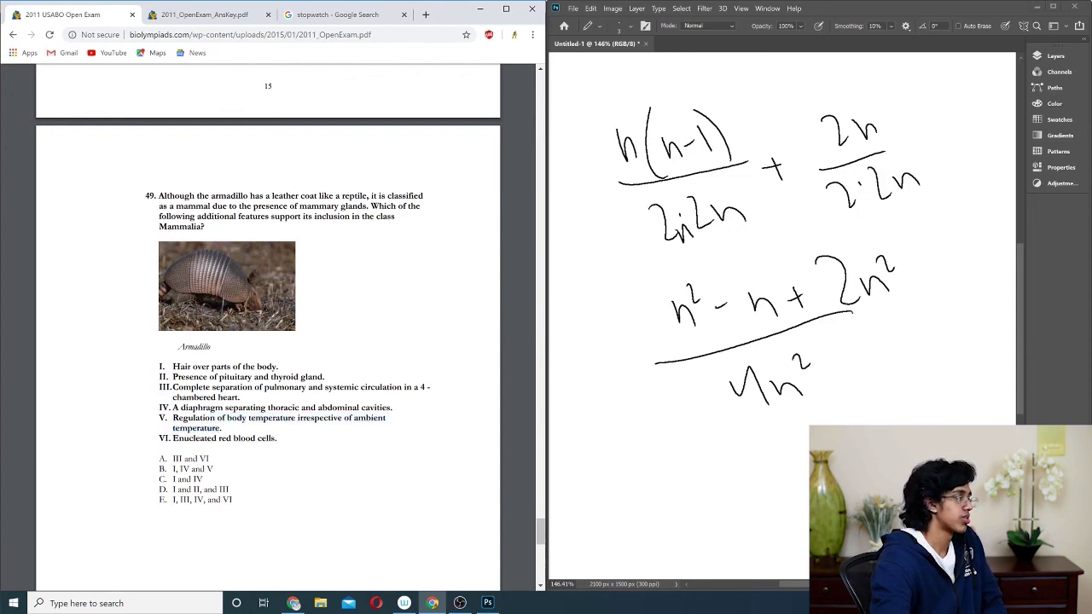
left_click(212, 16)
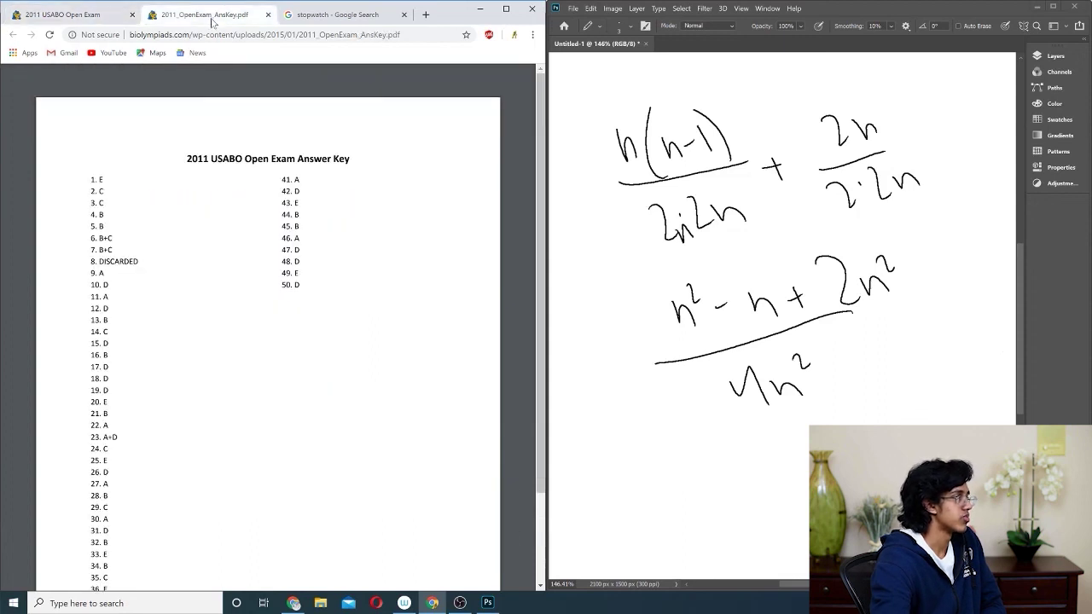
left_click(68, 15)
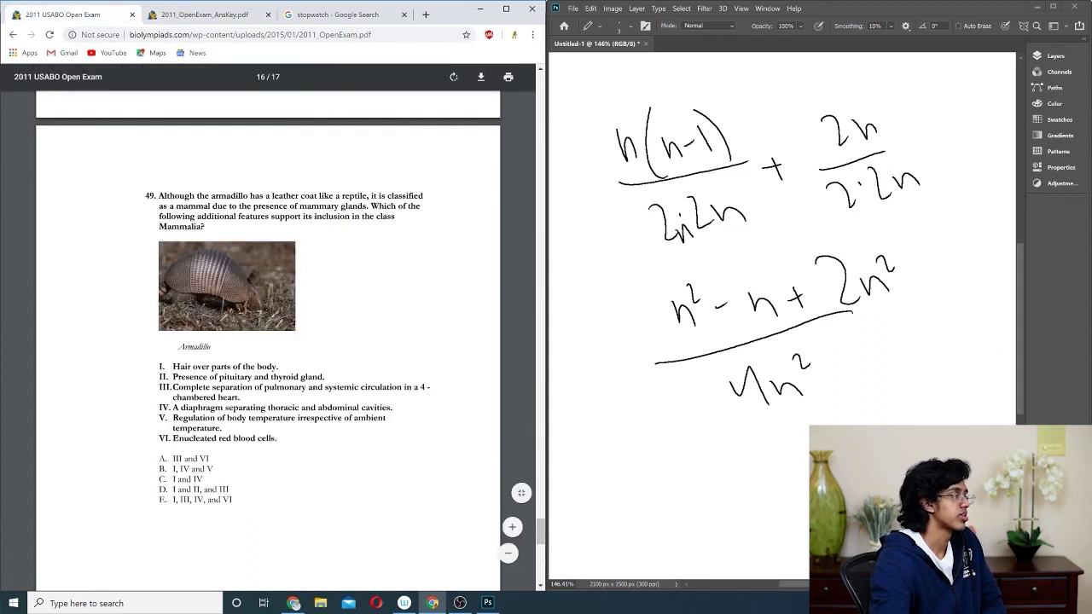